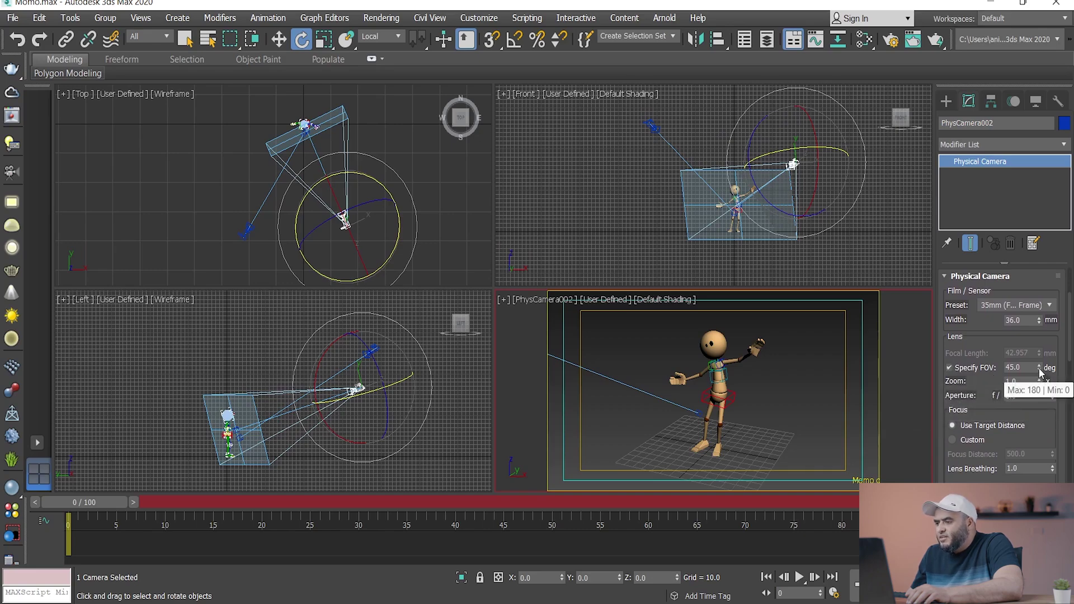
Try the physical camera's field of view at 80 and 106 degrees, and settle on 28 degrees.
{"action": "mouse_move", "coordinate": [1040, 368]}
{"action": "left_mouse_down"}
{"action": "mouse_move", "coordinate": [1036, 333]}
{"action": "mouse_move", "coordinate": [1036, 356]}
{"action": "left_mouse_up"}
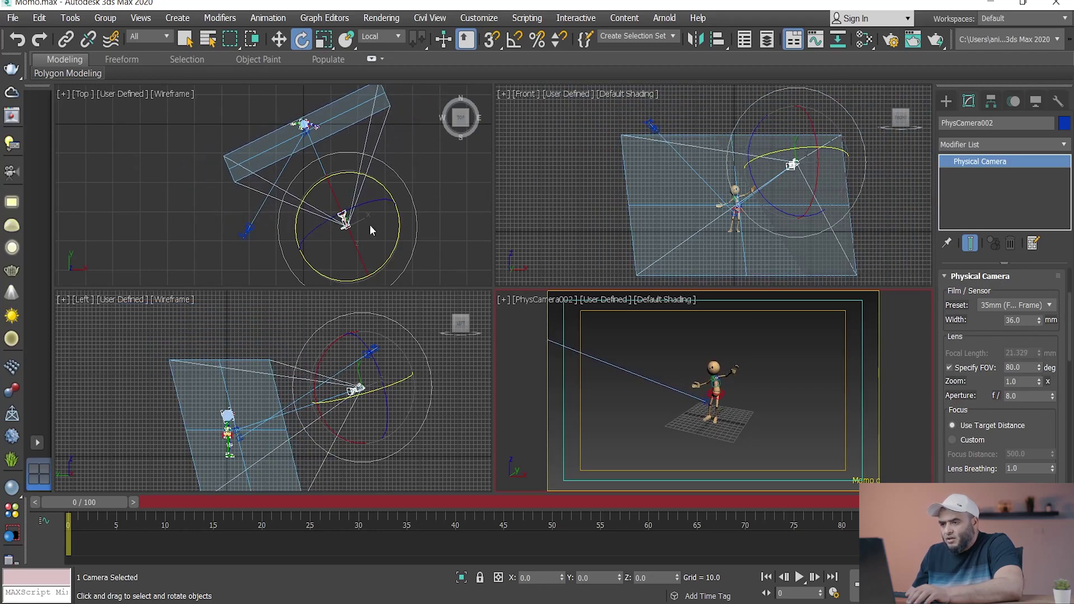
{"action": "left_click_drag", "start_coordinate": [1038, 367], "coordinate": [1039, 353]}
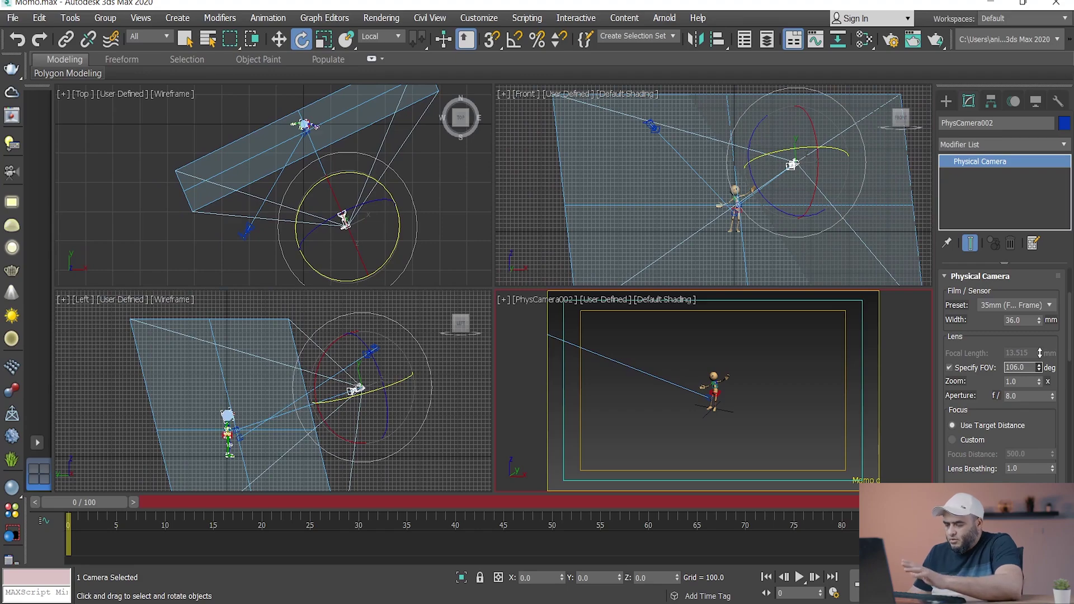
{"action": "left_click_drag", "start_coordinate": [1039, 353], "coordinate": [1040, 400]}
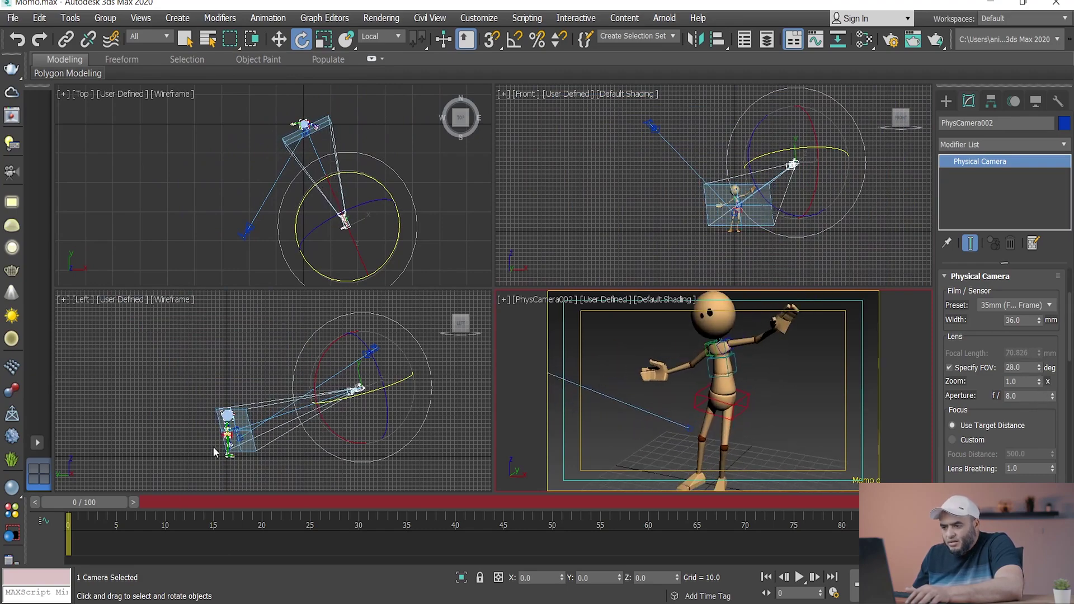
Pick the physical camera's target in the Left view, reselect the camera, and set its film width to 59 mm.
{"action": "scroll", "coordinate": [247, 405], "scroll_direction": "up", "scroll_amount": 10}
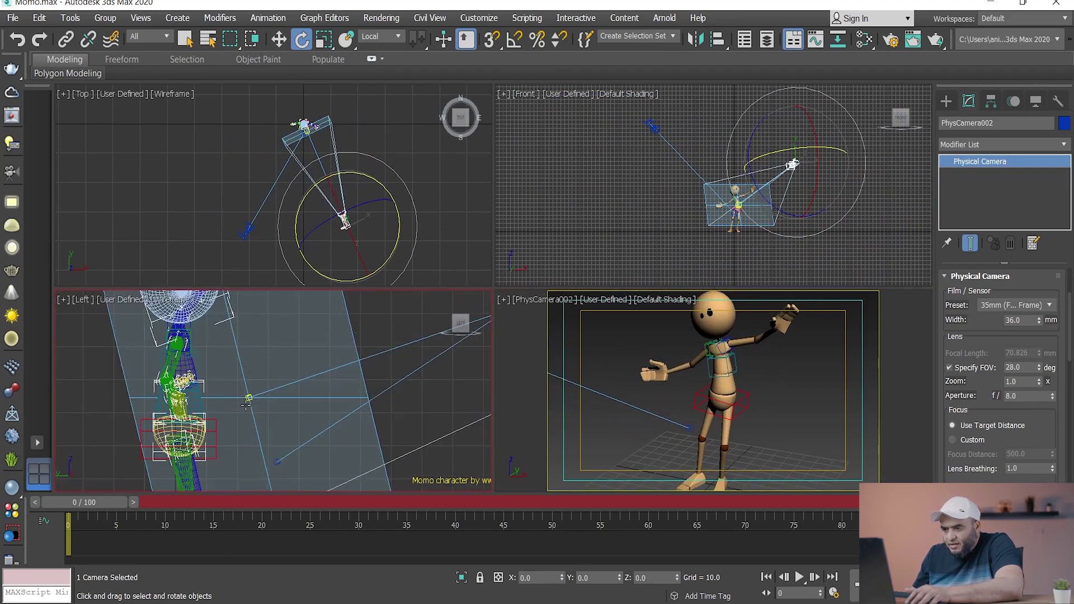
{"action": "left_click", "coordinate": [247, 398]}
{"action": "scroll", "coordinate": [338, 417], "scroll_direction": "down", "scroll_amount": 10}
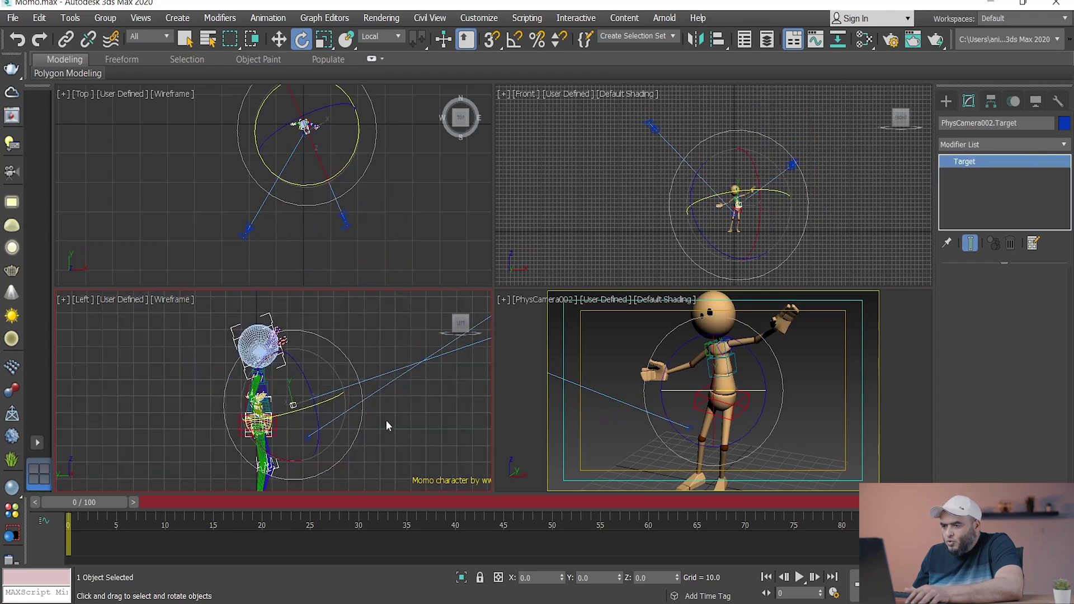
{"action": "left_click", "coordinate": [314, 370]}
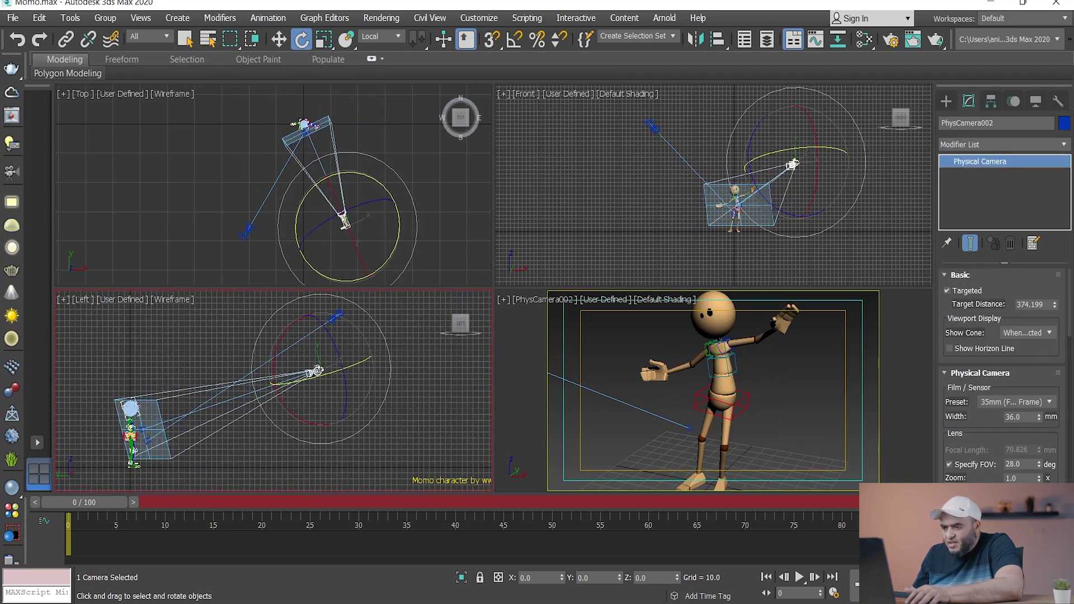
{"action": "left_click_drag", "start_coordinate": [1036, 426], "coordinate": [1039, 404]}
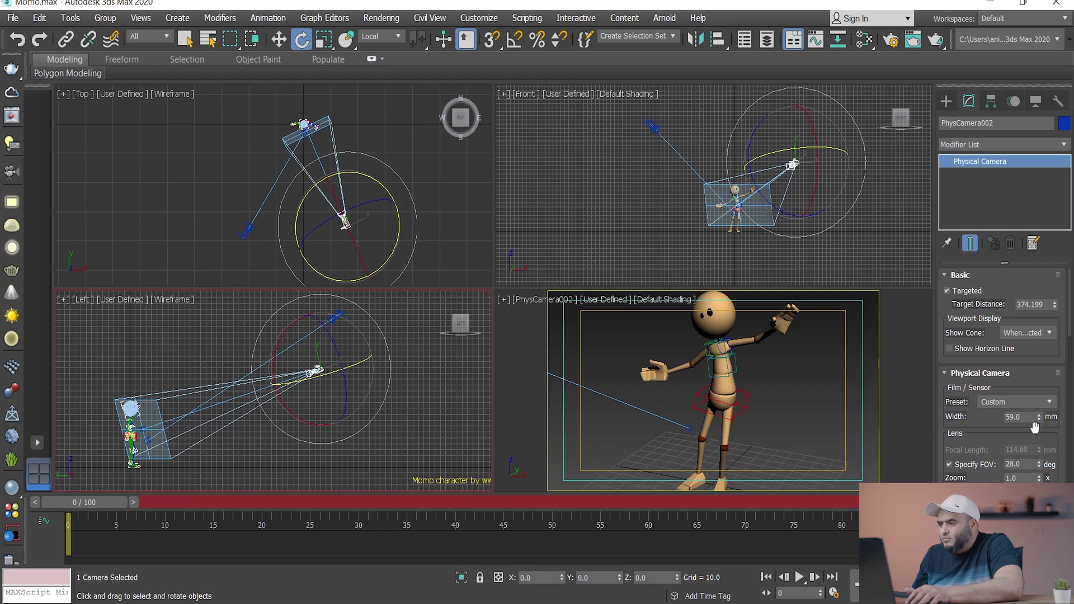
{"action": "middle_click", "coordinate": [705, 380]}
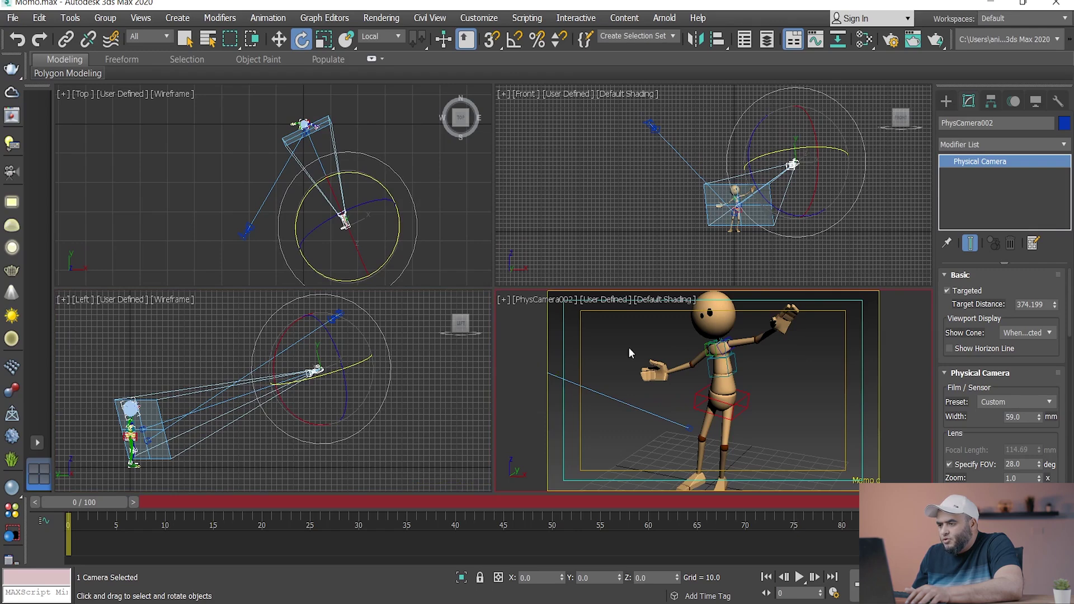
Try a film width of 81 mm on the physical camera and undo the change.
{"action": "left_click_drag", "start_coordinate": [1039, 417], "coordinate": [1038, 421]}
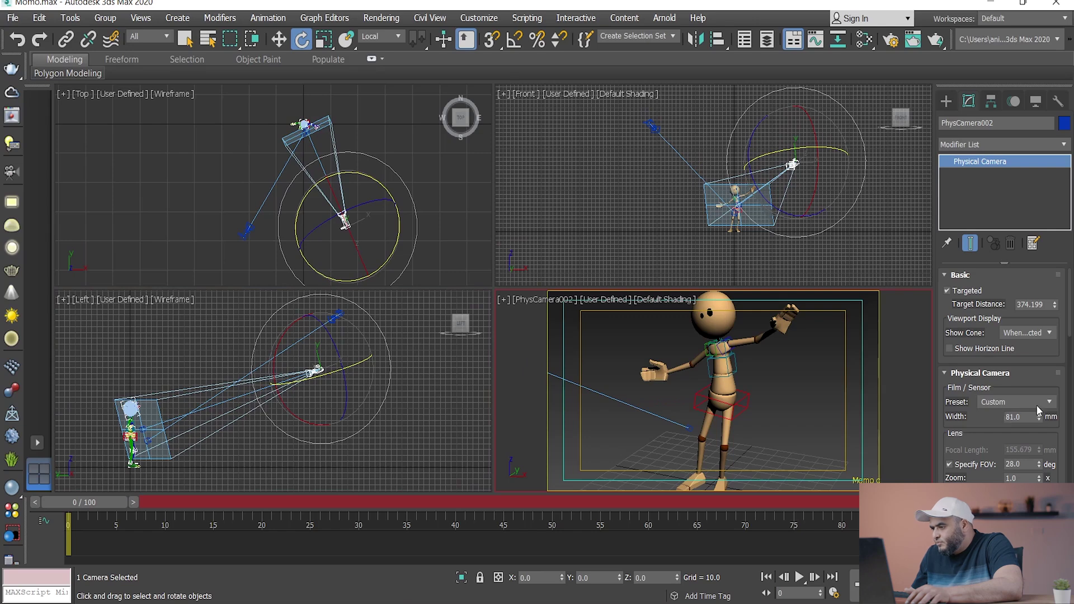
{"action": "left_click_drag", "start_coordinate": [973, 439], "coordinate": [974, 393]}
{"action": "key", "text": "ctrl+z"}
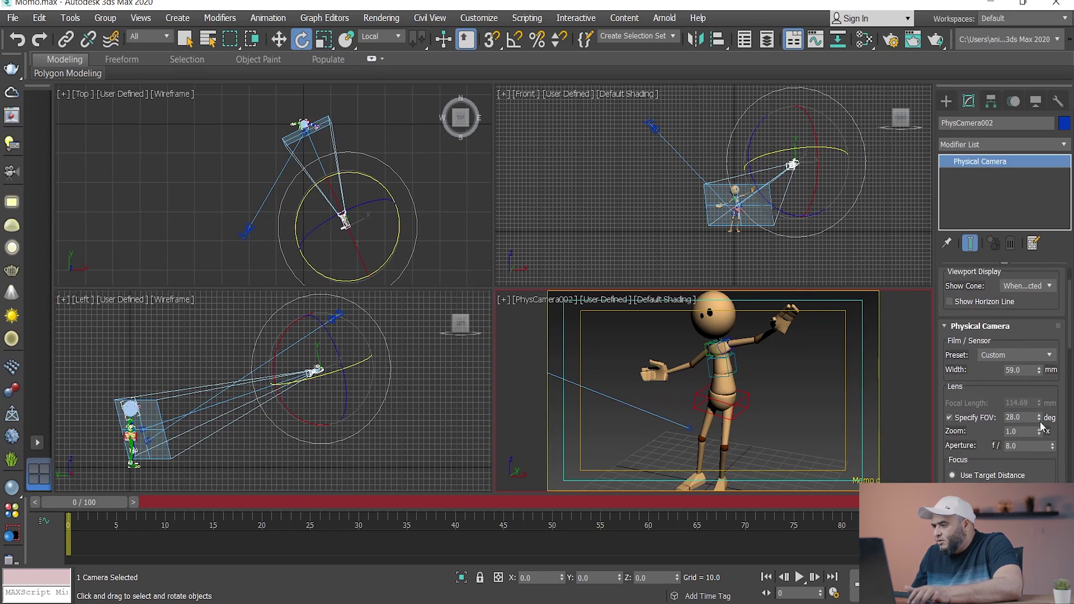
Try an 11-degree field of view, set it to 26 degrees, and review the remaining physical camera parameters.
{"action": "mouse_move", "coordinate": [1039, 417]}
{"action": "left_mouse_down"}
{"action": "mouse_move", "coordinate": [1038, 398]}
{"action": "mouse_move", "coordinate": [1036, 430]}
{"action": "left_mouse_up"}
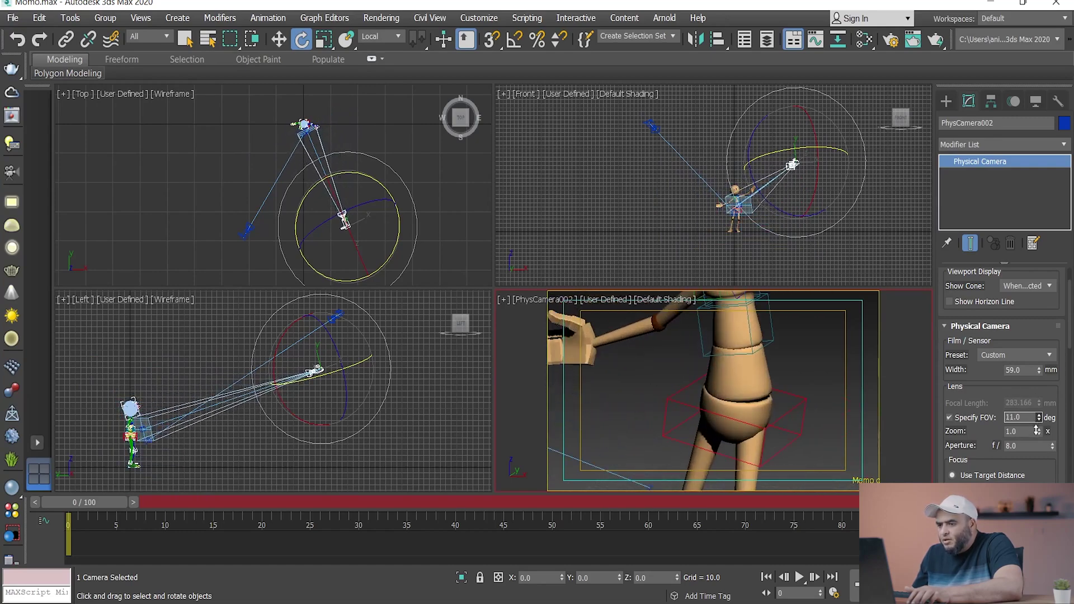
{"action": "left_click_drag", "start_coordinate": [1036, 430], "coordinate": [1036, 423]}
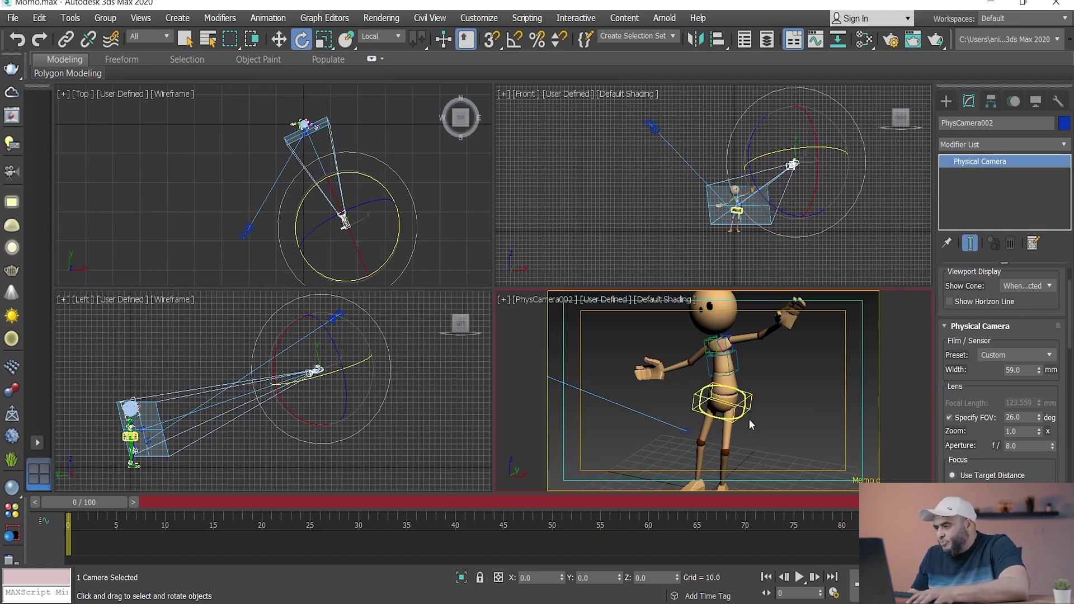
{"action": "left_click_drag", "start_coordinate": [951, 404], "coordinate": [954, 275]}
{"action": "left_click_drag", "start_coordinate": [944, 395], "coordinate": [947, 302]}
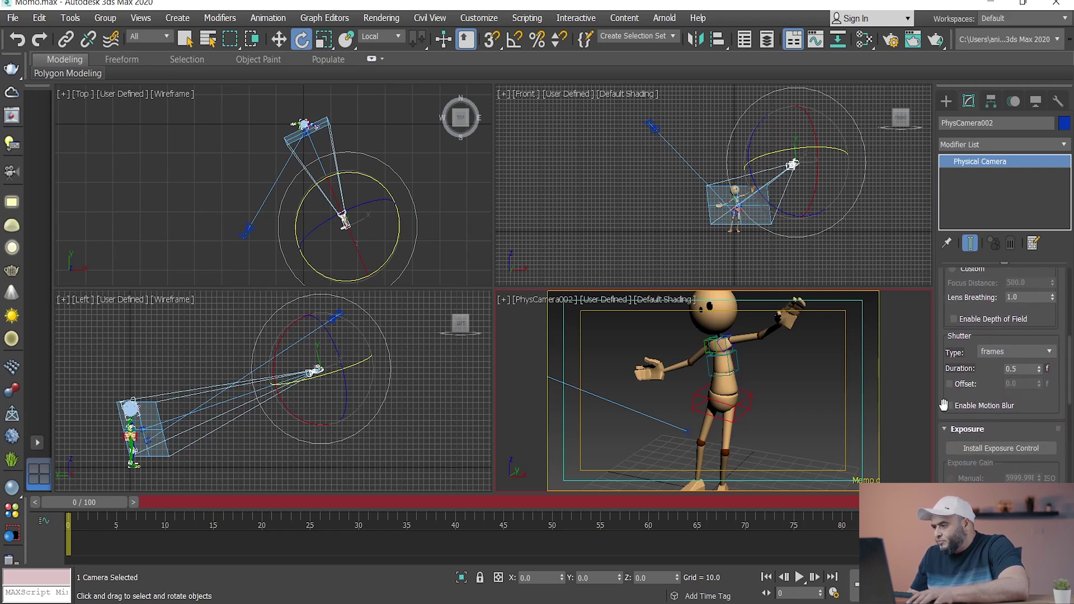
{"action": "left_click_drag", "start_coordinate": [939, 408], "coordinate": [940, 263]}
{"action": "scroll", "coordinate": [939, 263], "scroll_direction": "up", "scroll_amount": 10}
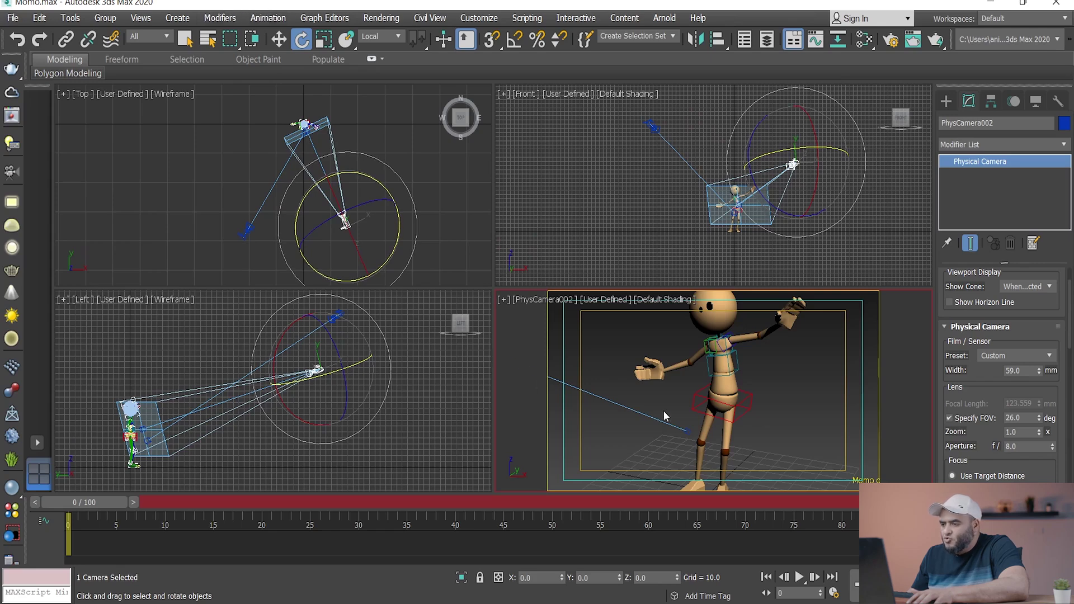
Switch the camera viewport to Perspective and delete both physical cameras from the scene.
{"action": "right_click", "coordinate": [307, 407]}
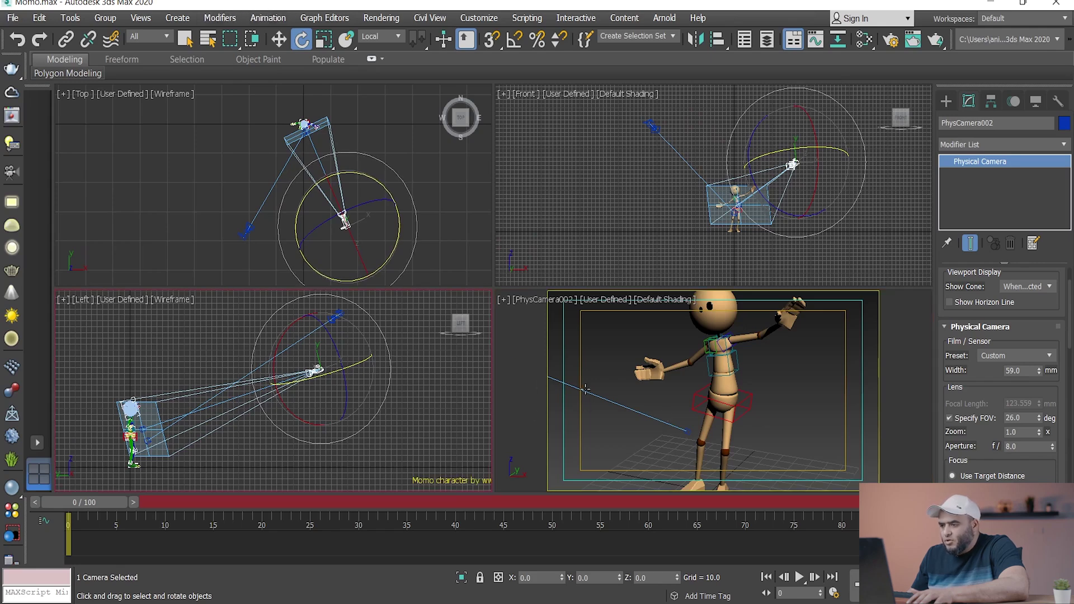
{"action": "right_click", "coordinate": [612, 360]}
{"action": "key", "text": "p"}
{"action": "middle_click_drag", "start_coordinate": [627, 400], "coordinate": [660, 422], "text": "alt"}
{"action": "left_click", "coordinate": [640, 423]}
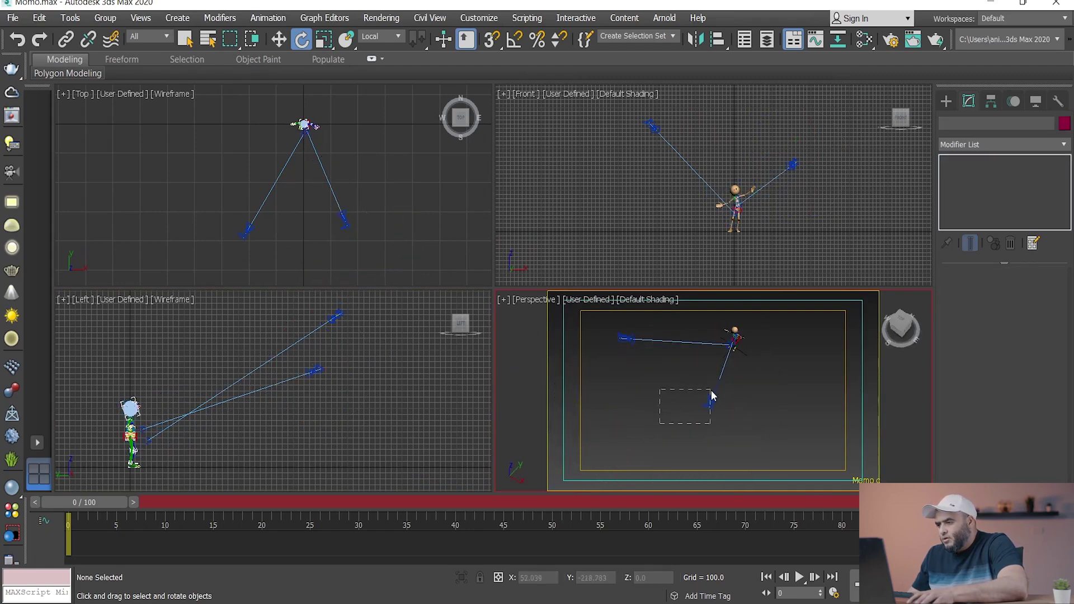
{"action": "left_click_drag", "start_coordinate": [711, 391], "coordinate": [711, 392]}
{"action": "key", "text": "Delete"}
{"action": "left_click_drag", "start_coordinate": [616, 360], "coordinate": [640, 327]}
{"action": "key", "text": "Delete"}
Frame the full character from the front in the Perspective viewport and create a standard camera from that view.
{"action": "middle_click_drag", "start_coordinate": [696, 435], "coordinate": [667, 400], "text": "alt"}
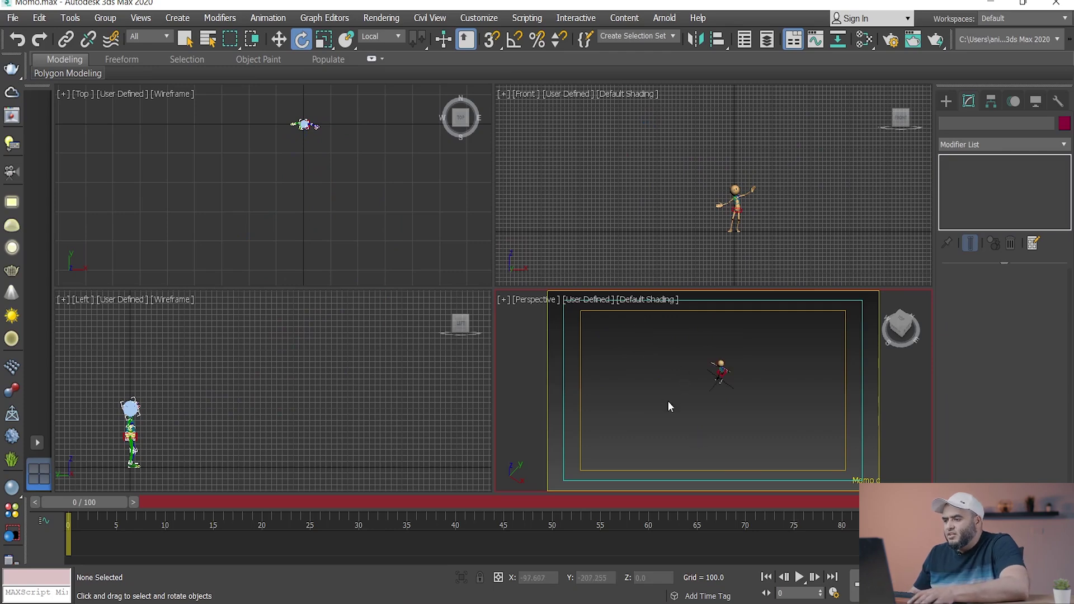
{"action": "middle_click_drag", "start_coordinate": [693, 365], "coordinate": [691, 393], "text": "alt"}
{"action": "scroll", "coordinate": [691, 386], "scroll_direction": "up", "scroll_amount": 4}
{"action": "scroll", "coordinate": [682, 397], "scroll_direction": "up", "scroll_amount": 3}
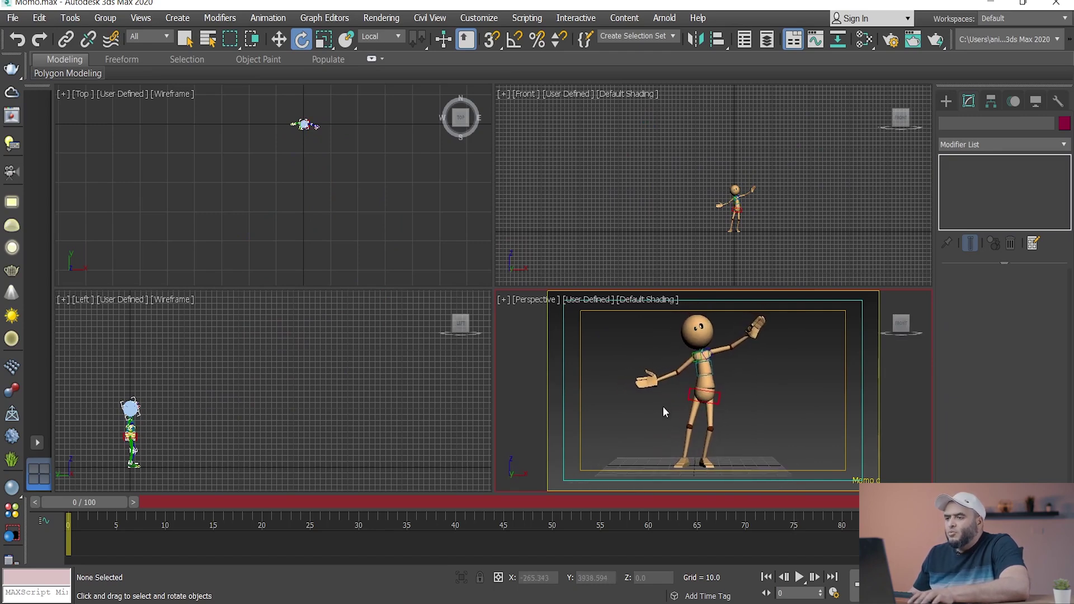
{"action": "left_click", "coordinate": [142, 18]}
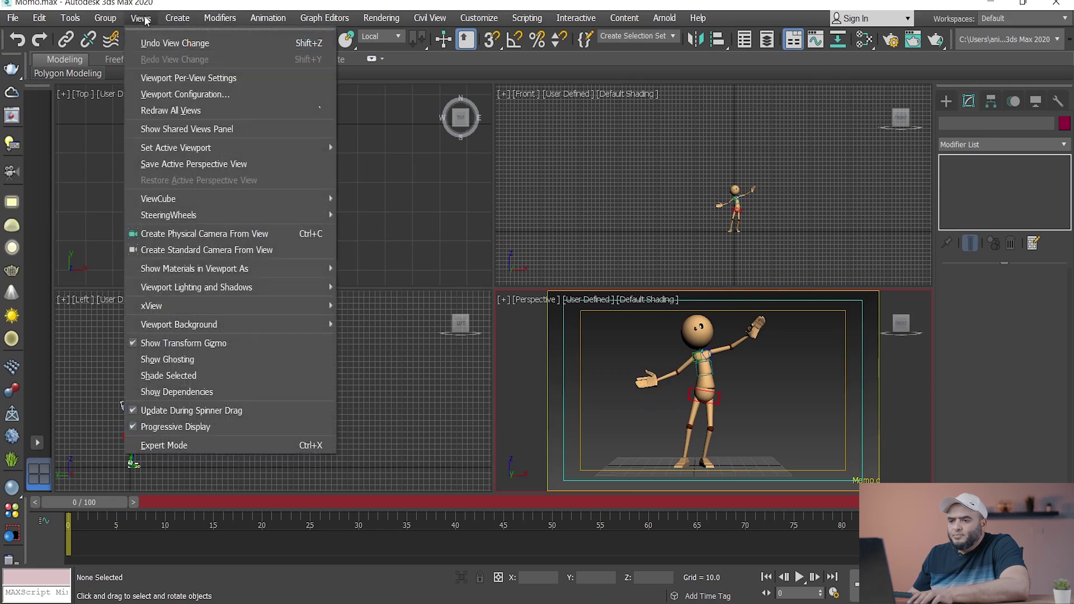
{"action": "left_click", "coordinate": [214, 250]}
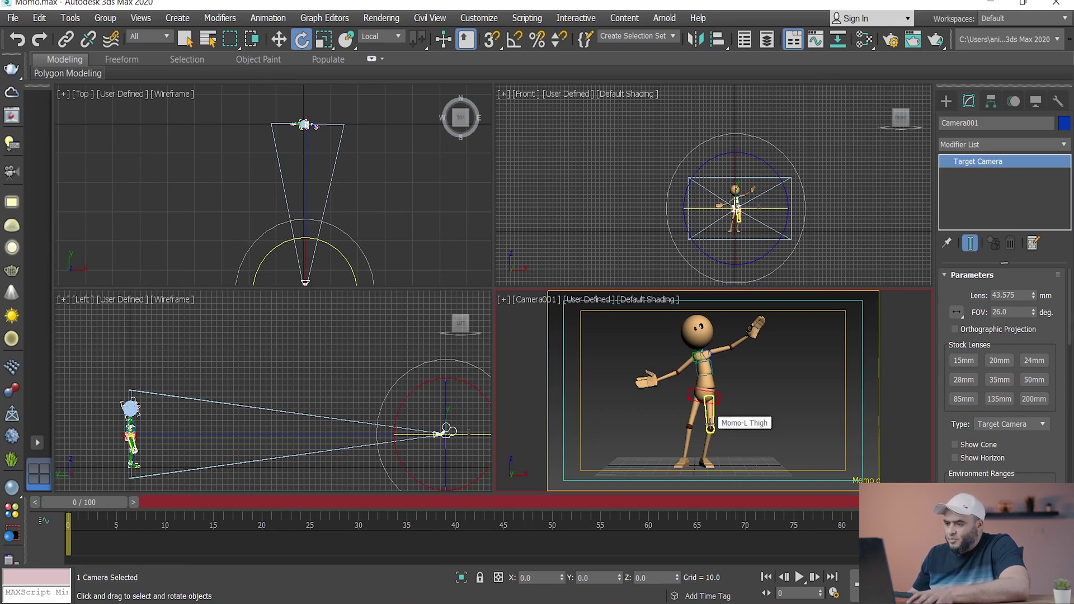
Change the Front viewport to Perspective and angle it to show the new camera, its full cone and the character.
{"action": "middle_click_drag", "start_coordinate": [233, 415], "coordinate": [194, 419]}
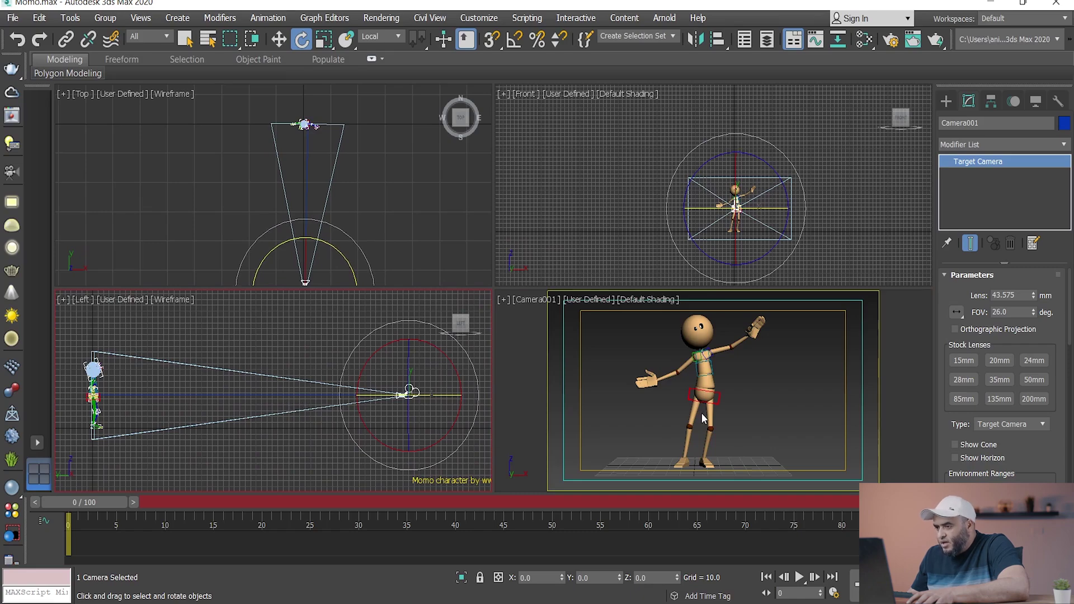
{"action": "middle_click_drag", "start_coordinate": [274, 392], "coordinate": [279, 393]}
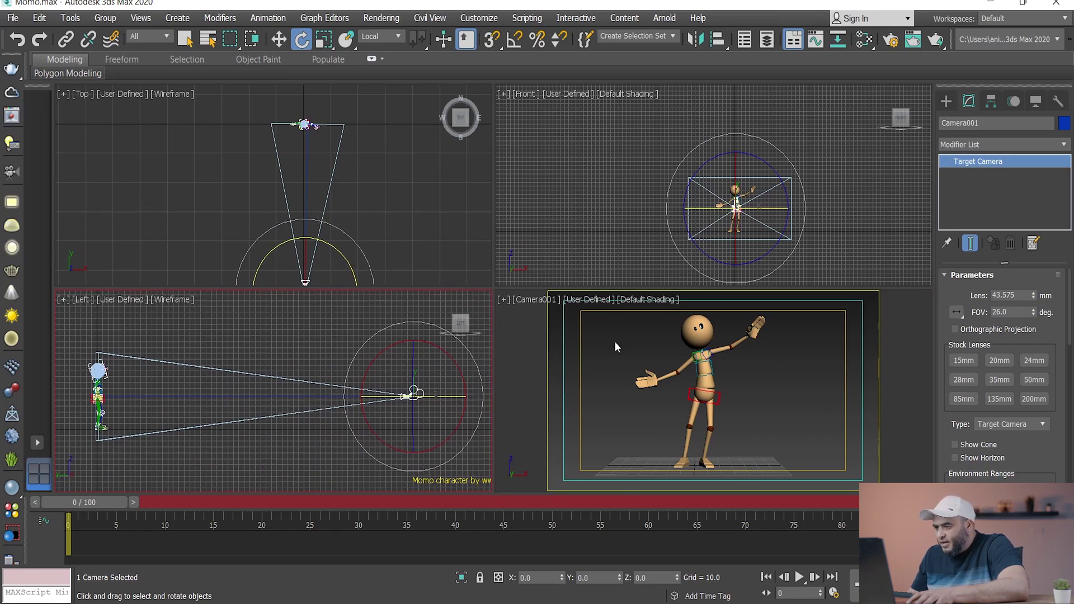
{"action": "right_click", "coordinate": [666, 206]}
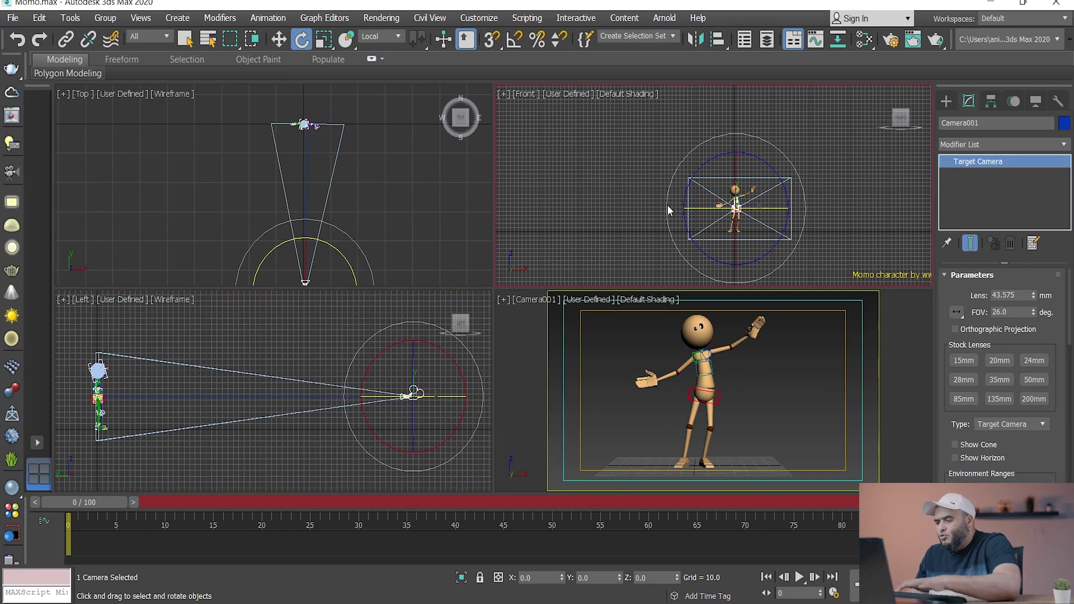
{"action": "key", "text": "p"}
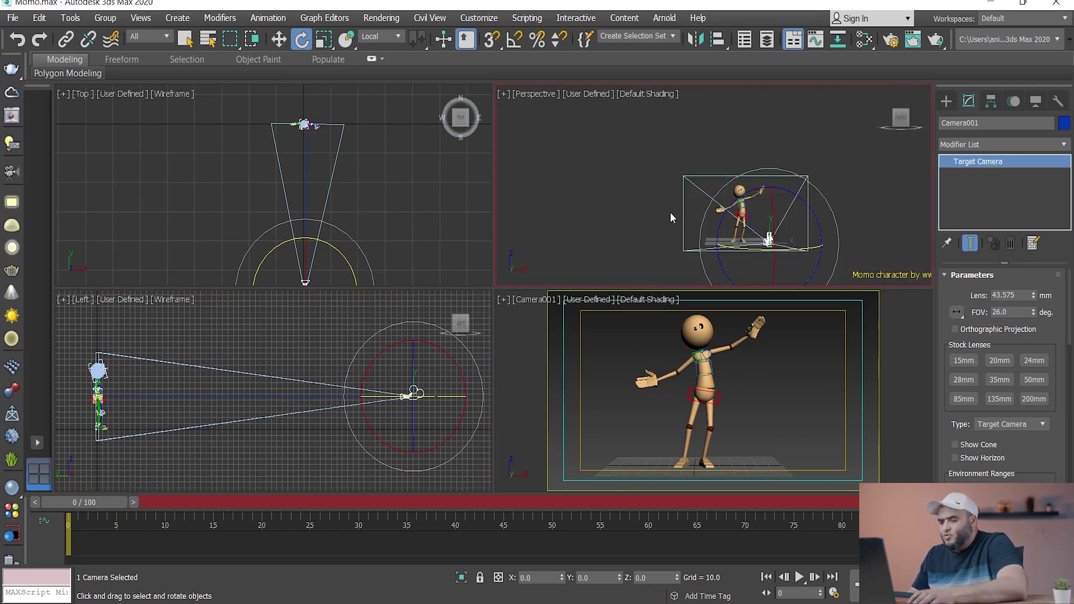
{"action": "middle_click_drag", "start_coordinate": [648, 178], "coordinate": [703, 209], "text": "alt"}
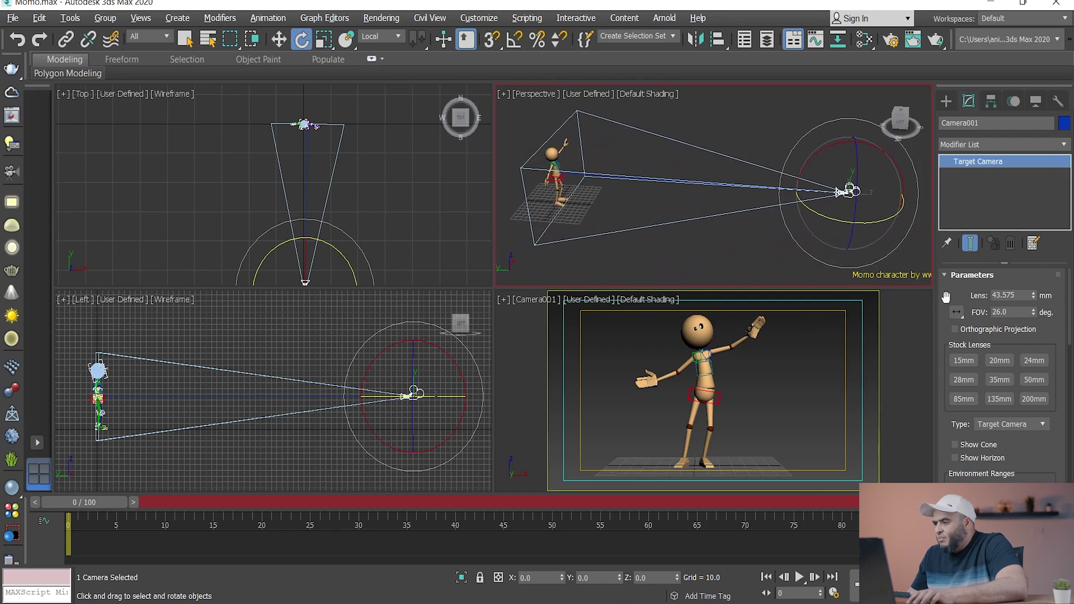
Set the target camera's lens to 35 mm.
{"action": "mouse_move", "coordinate": [1034, 295]}
{"action": "left_mouse_down"}
{"action": "mouse_move", "coordinate": [1032, 324]}
{"action": "mouse_move", "coordinate": [1032, 297]}
{"action": "left_mouse_up"}
{"action": "double_click", "coordinate": [1011, 294]}
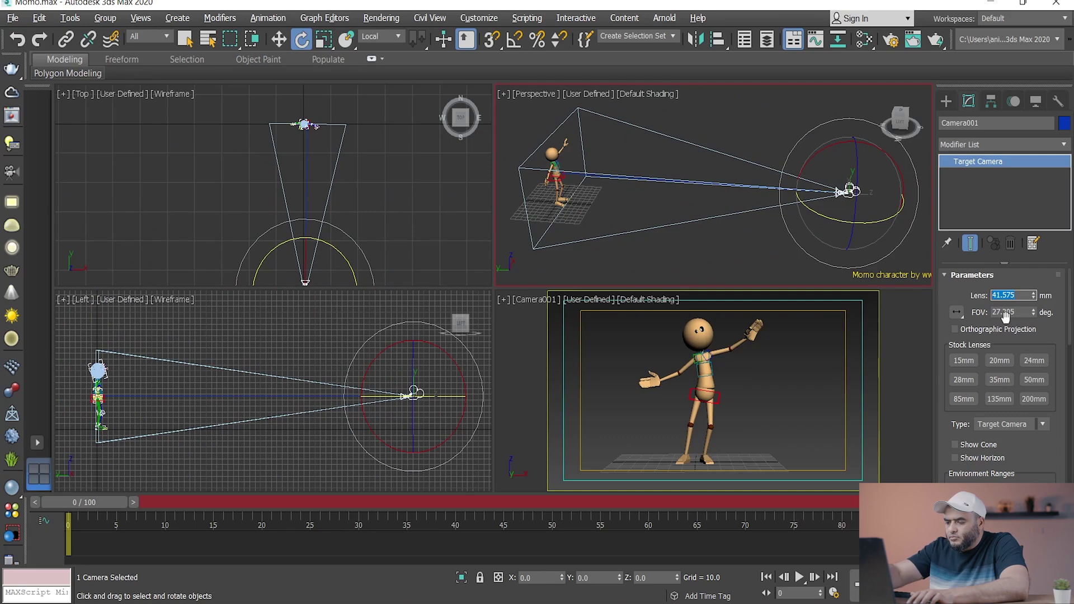
{"action": "type", "text": "35"}
{"action": "key", "text": "Return"}
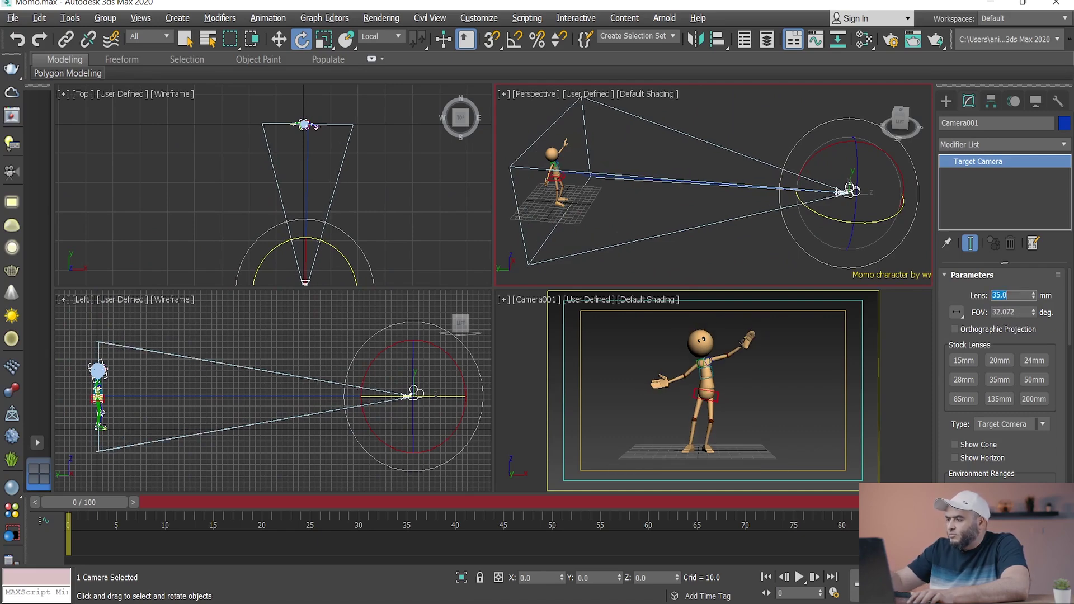
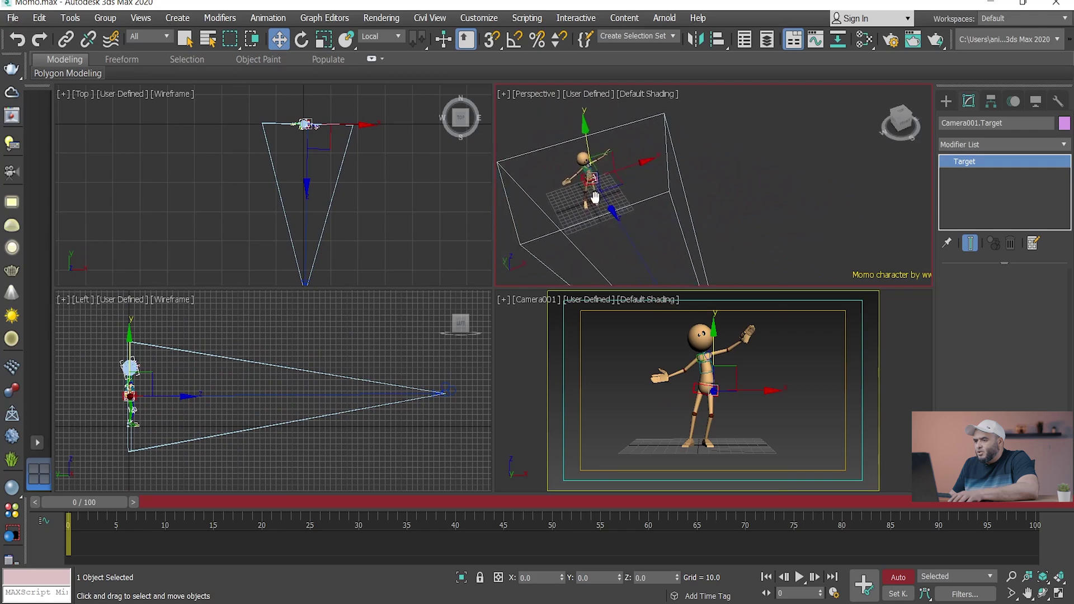
Move the camera's target slightly upward near the character's torso in the Perspective view.
{"action": "left_click_drag", "start_coordinate": [615, 190], "coordinate": [592, 137]}
{"action": "middle_click_drag", "start_coordinate": [591, 137], "coordinate": [617, 171], "text": "alt"}
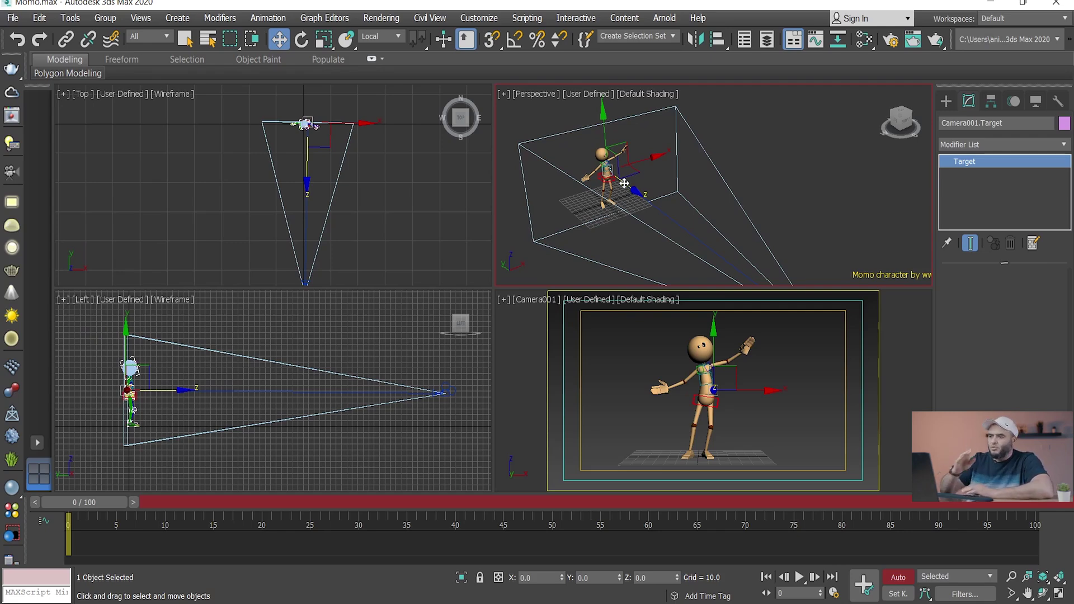
{"action": "middle_click_drag", "start_coordinate": [601, 192], "coordinate": [688, 215], "text": "alt"}
Select the camera and compare its stock lenses from 15 mm through 200 mm, finishing on the 35 mm lens.
{"action": "left_click", "coordinate": [713, 217]}
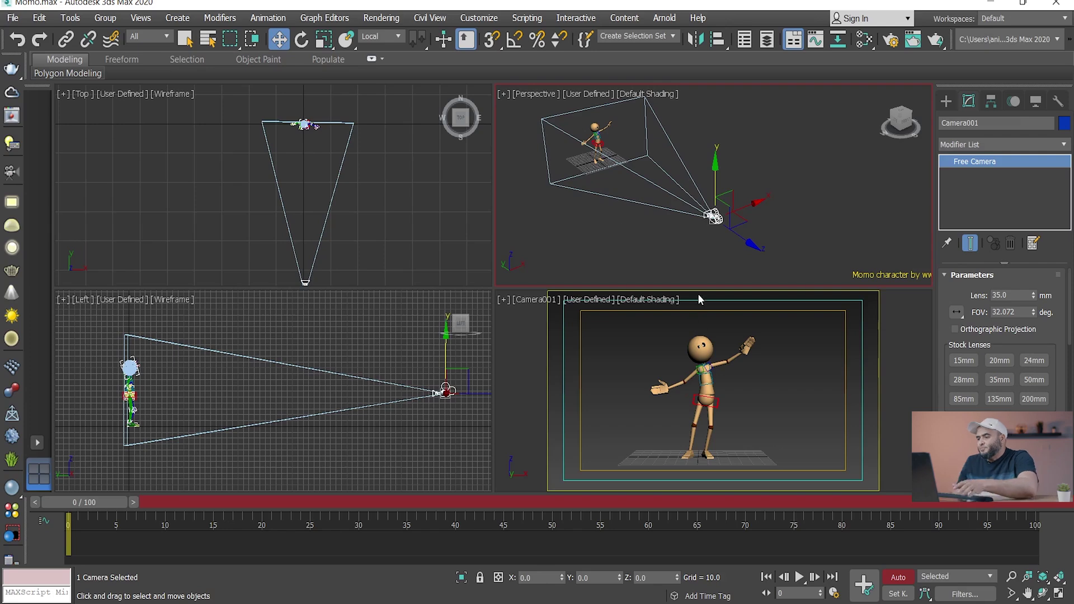
{"action": "left_click", "coordinate": [962, 362]}
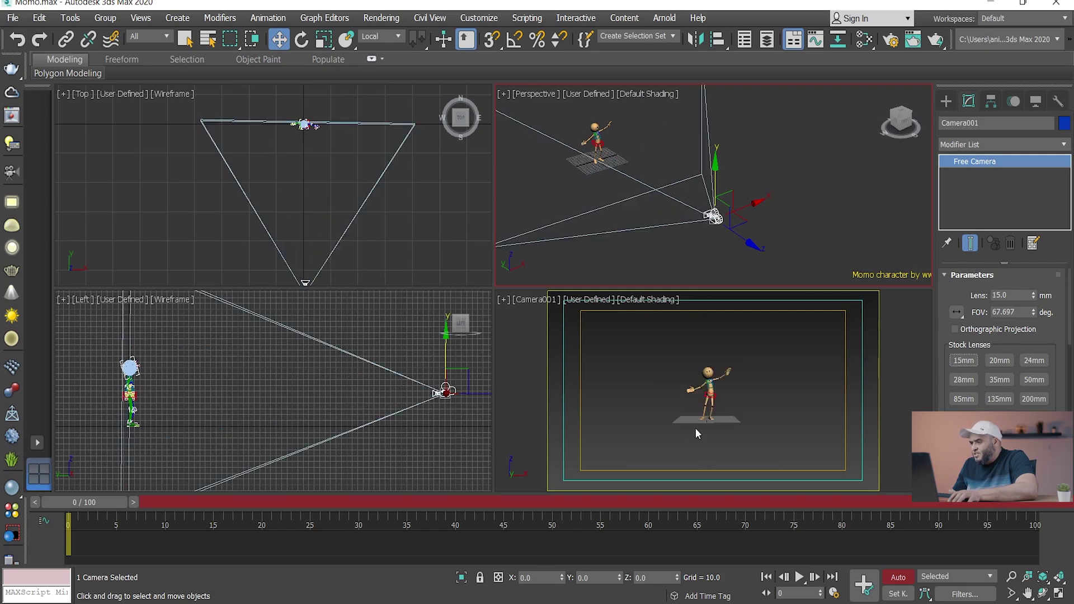
{"action": "left_click", "coordinate": [999, 361]}
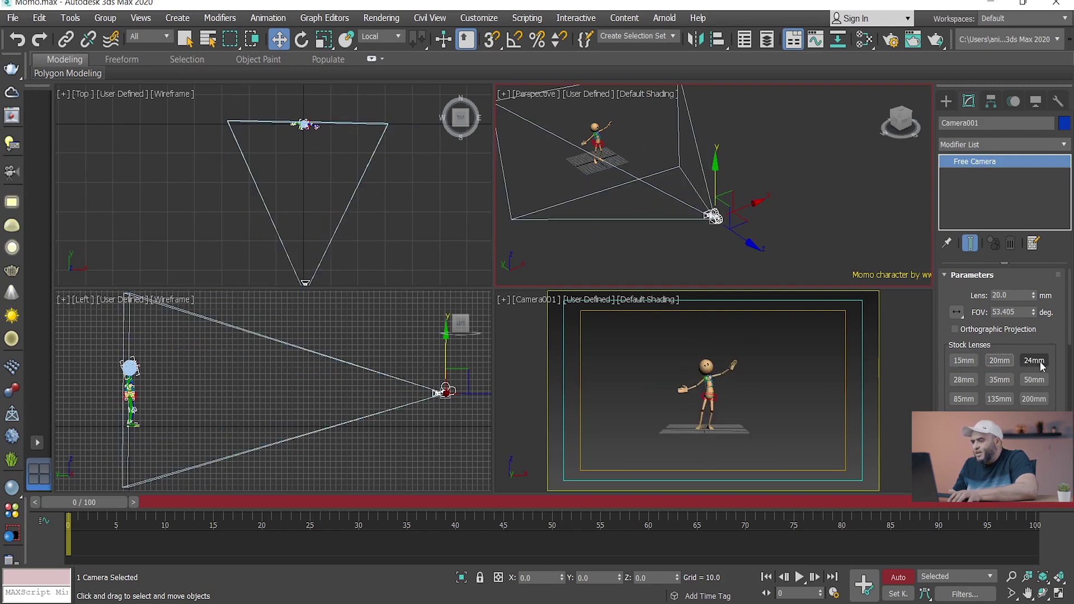
{"action": "left_click", "coordinate": [1034, 360]}
{"action": "left_click", "coordinate": [962, 381]}
{"action": "left_click", "coordinate": [1010, 381]}
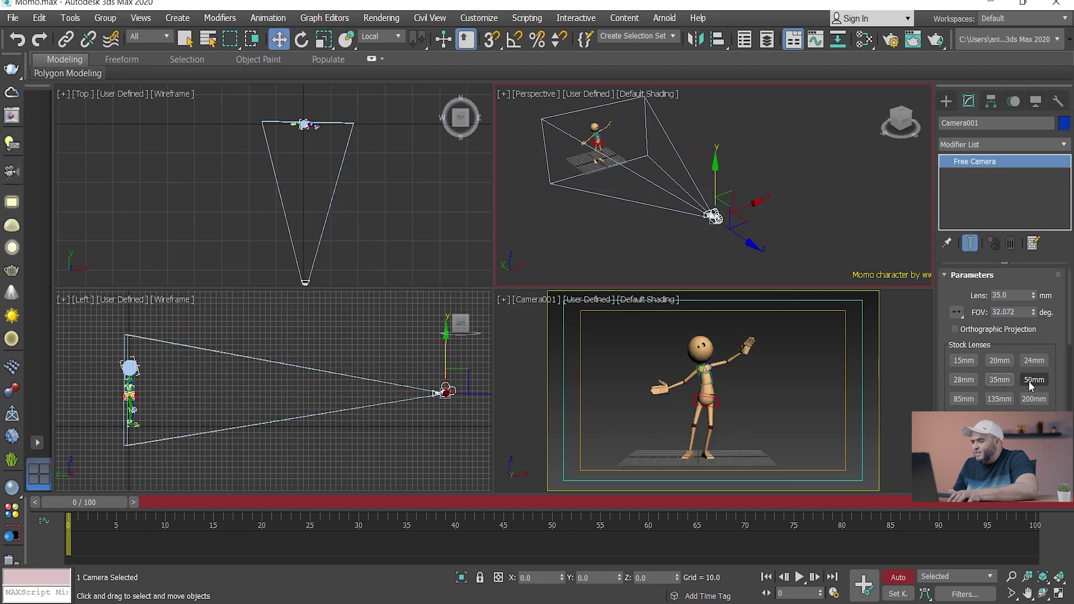
{"action": "left_click", "coordinate": [1035, 380]}
{"action": "left_click", "coordinate": [963, 398]}
{"action": "left_click", "coordinate": [999, 399]}
{"action": "left_click", "coordinate": [1033, 398]}
{"action": "left_click", "coordinate": [999, 380]}
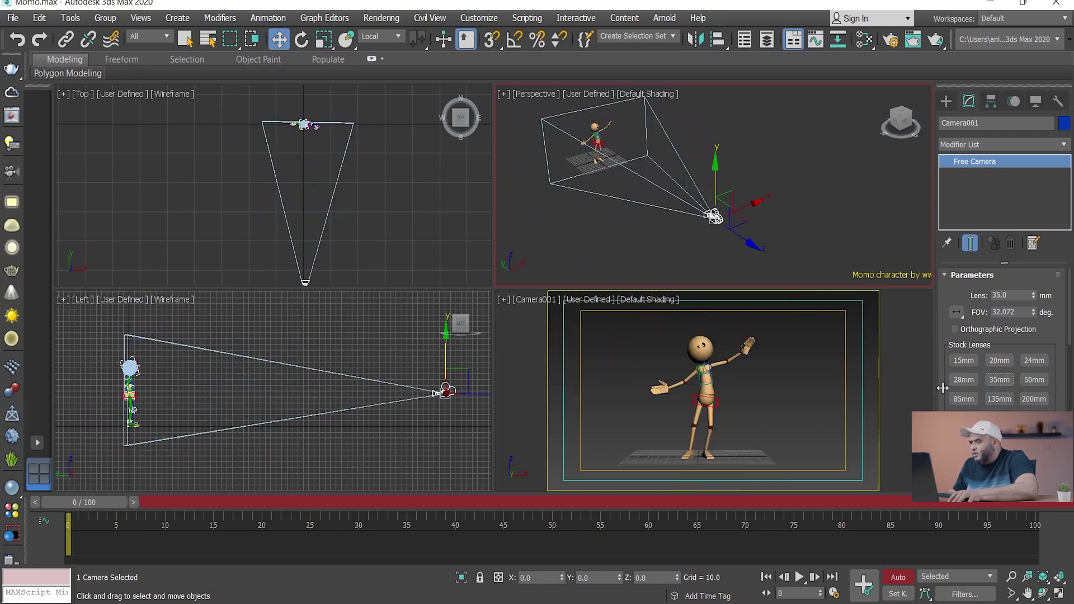
{"action": "scroll", "coordinate": [1004, 364], "scroll_direction": "down", "scroll_amount": 5}
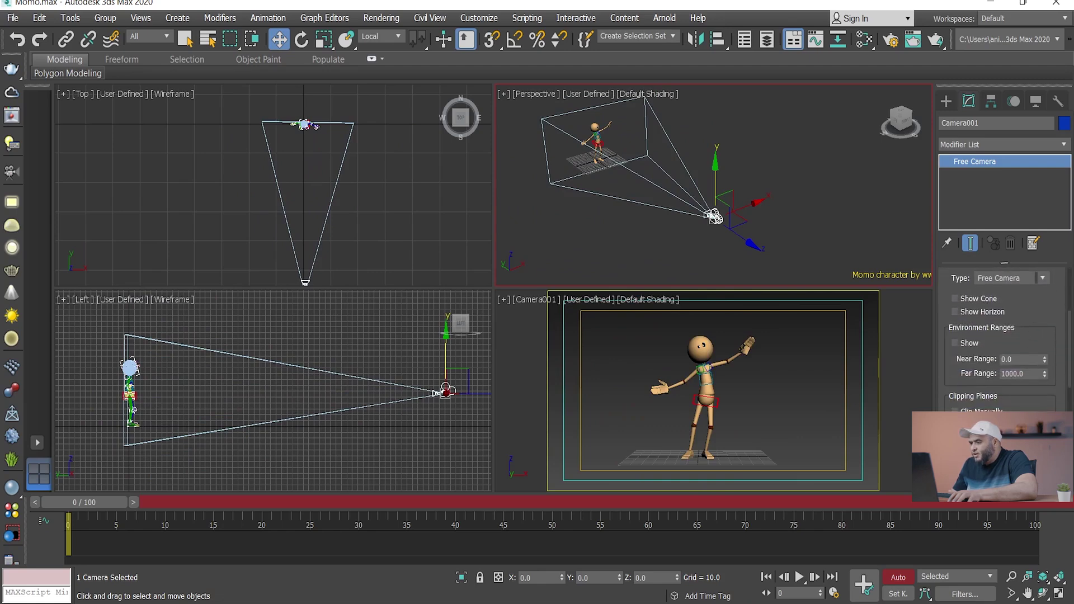
Convert the free camera to a Target Camera.
{"action": "scroll", "coordinate": [958, 344], "scroll_direction": "down", "scroll_amount": 4}
{"action": "scroll", "coordinate": [951, 221], "scroll_direction": "down", "scroll_amount": 5}
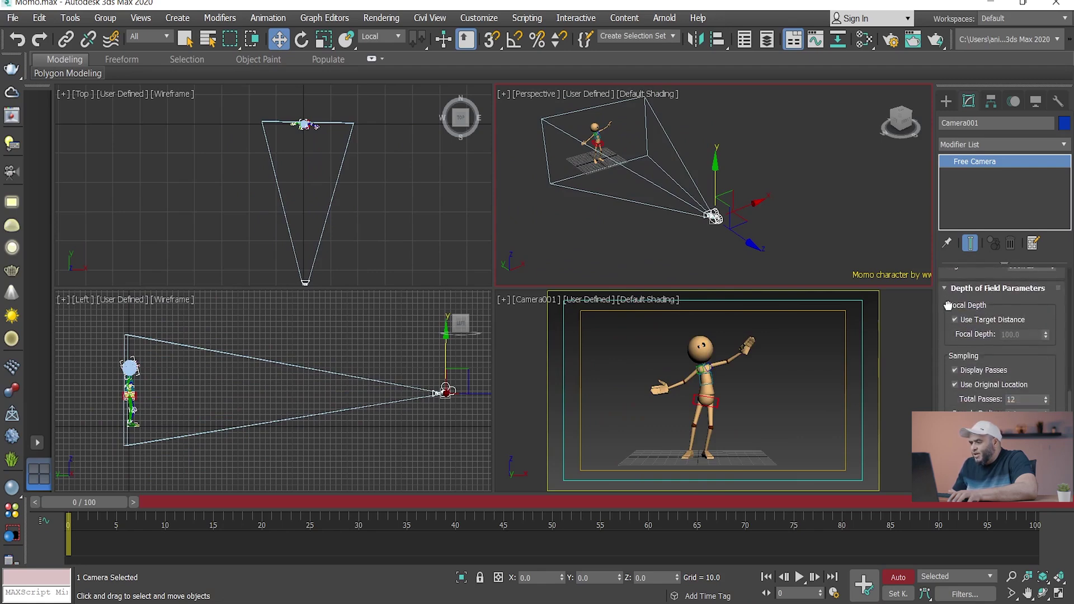
{"action": "scroll", "coordinate": [945, 409], "scroll_direction": "up", "scroll_amount": 12}
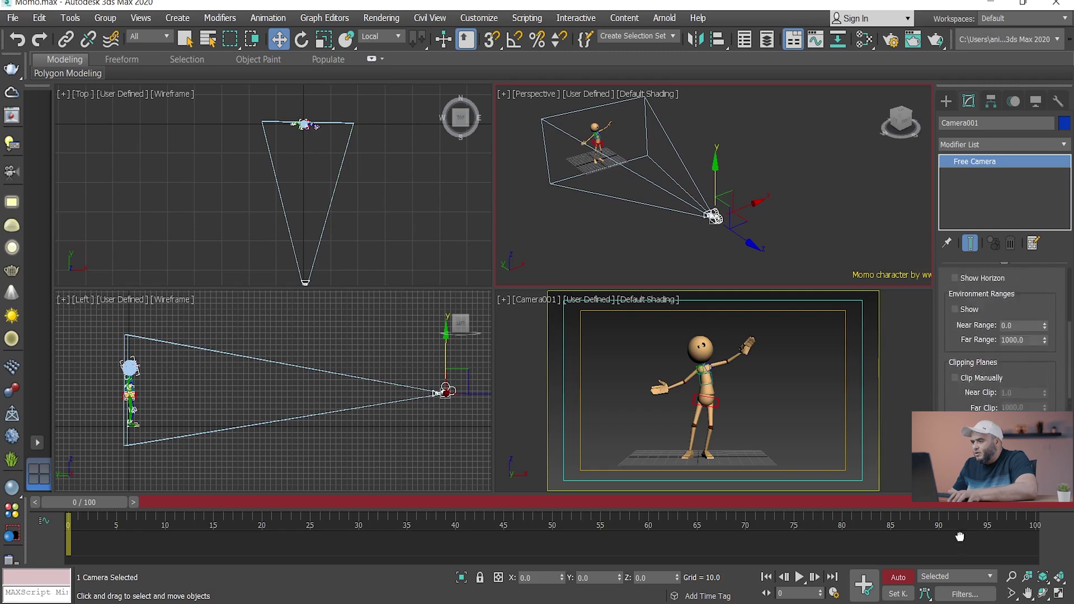
{"action": "scroll", "coordinate": [945, 411], "scroll_direction": "up", "scroll_amount": 3}
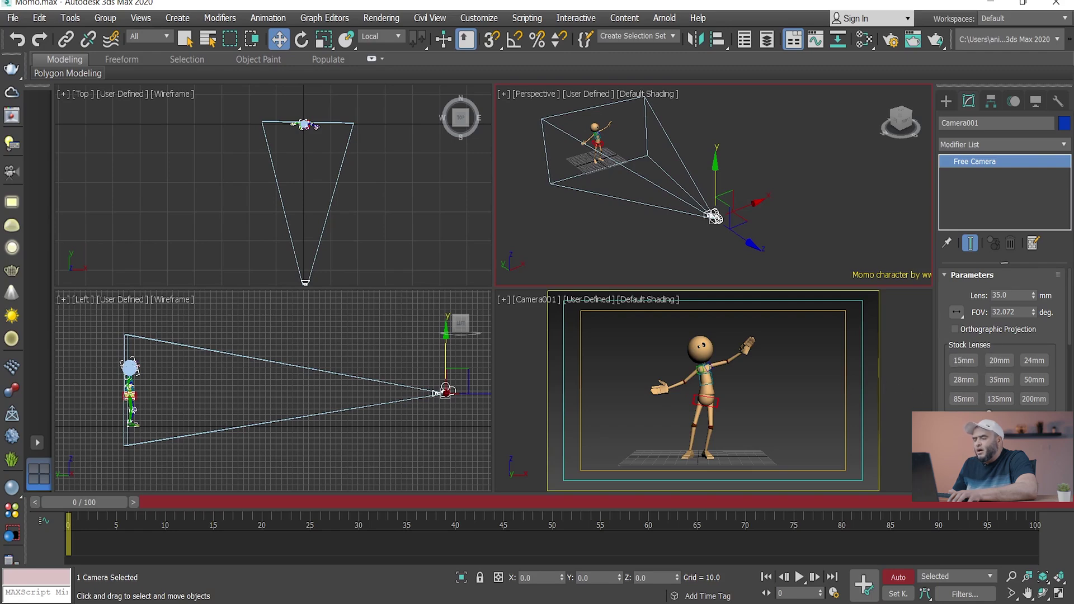
{"action": "middle_click_drag", "start_coordinate": [710, 227], "coordinate": [715, 234], "text": "alt"}
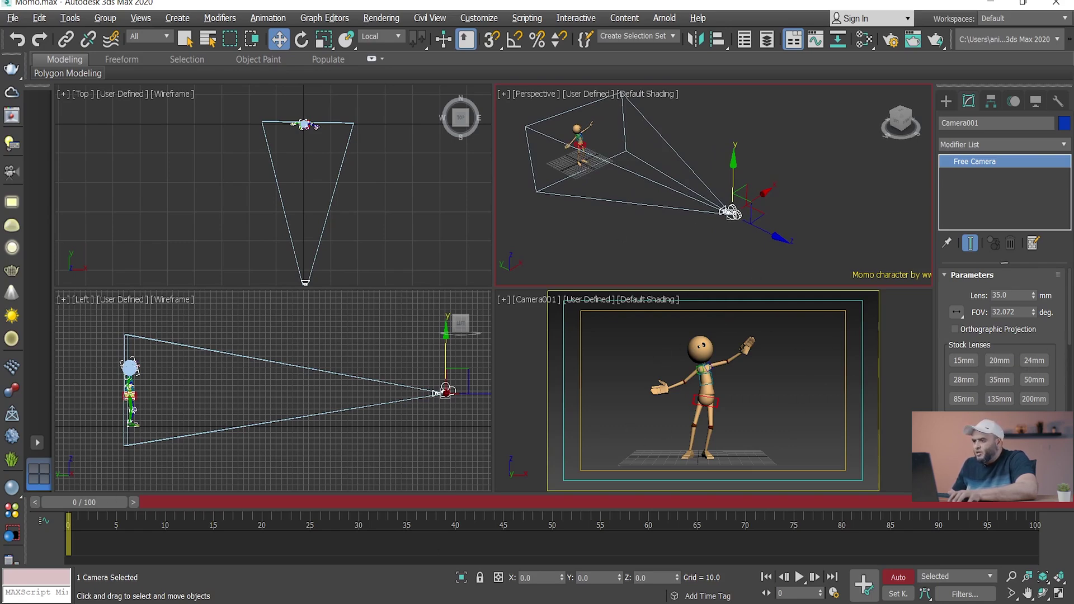
{"action": "left_click", "coordinate": [1014, 438]}
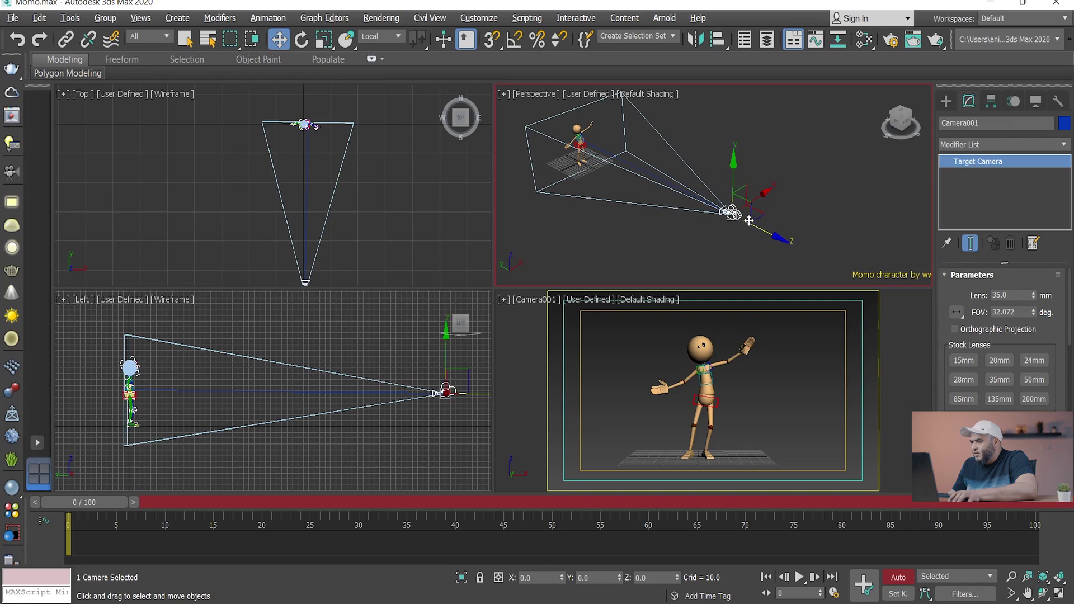
Select the camera together with its target and save both as a selection set named "cam".
{"action": "scroll", "coordinate": [566, 182], "scroll_direction": "up", "scroll_amount": 10}
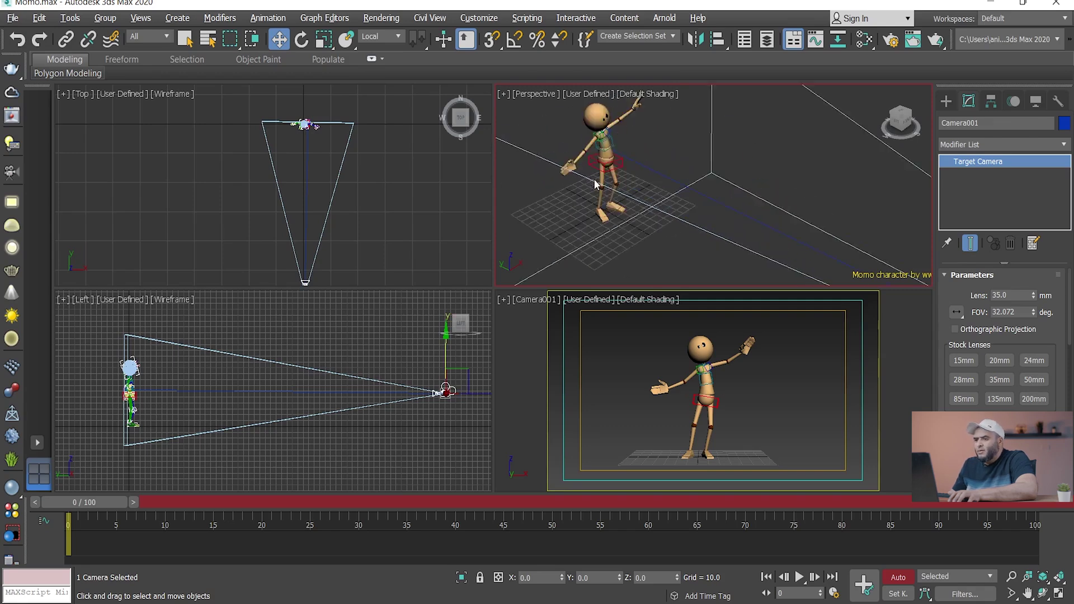
{"action": "scroll", "coordinate": [582, 134], "scroll_direction": "down", "scroll_amount": 10}
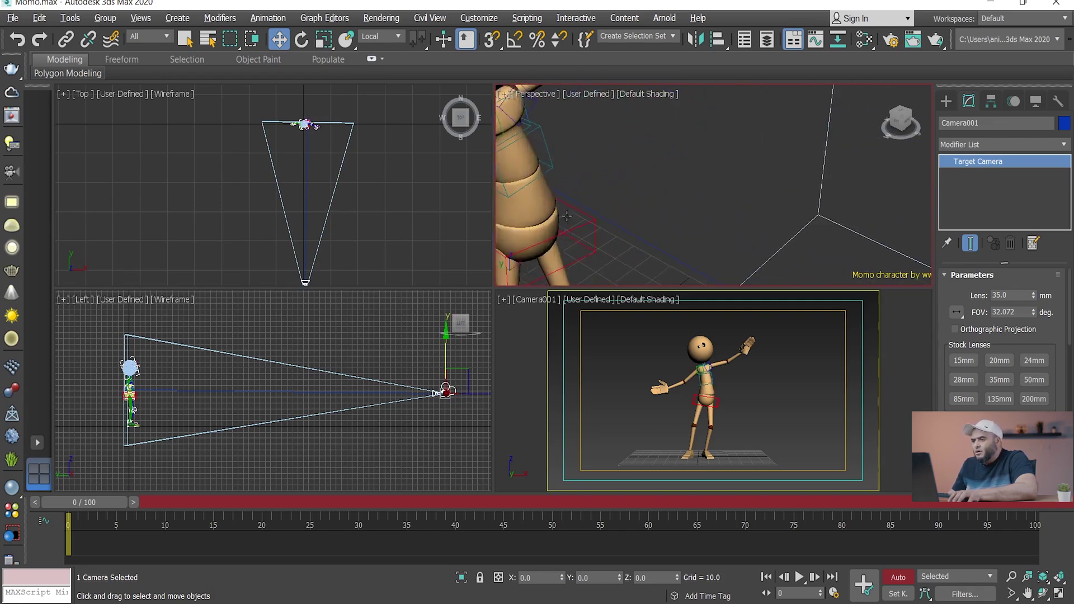
{"action": "scroll", "coordinate": [646, 202], "scroll_direction": "up", "scroll_amount": 5}
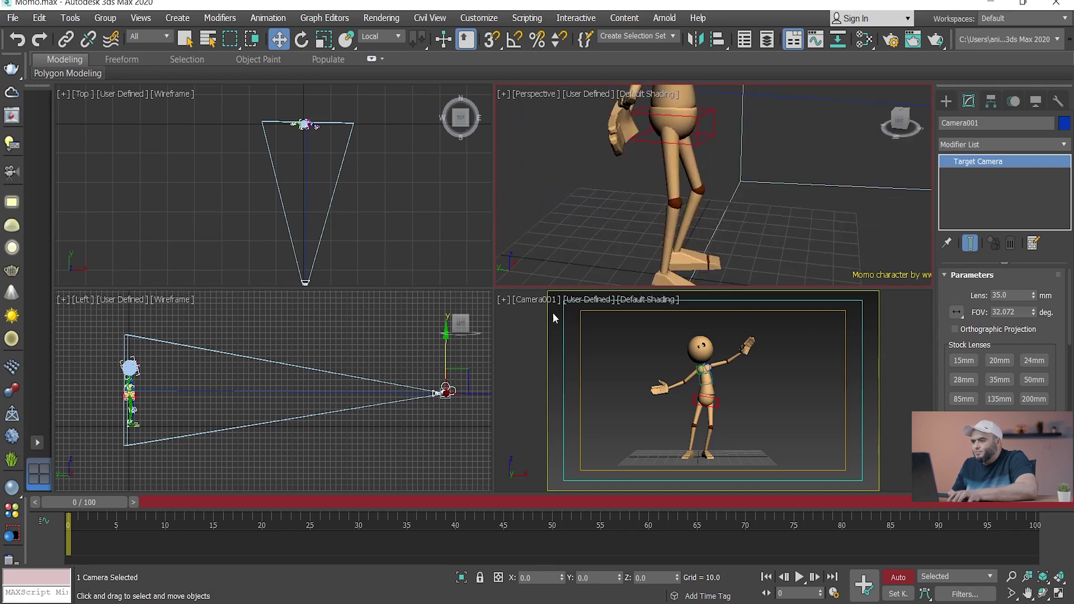
{"action": "left_click", "coordinate": [538, 299]}
{"action": "left_click", "coordinate": [578, 558]}
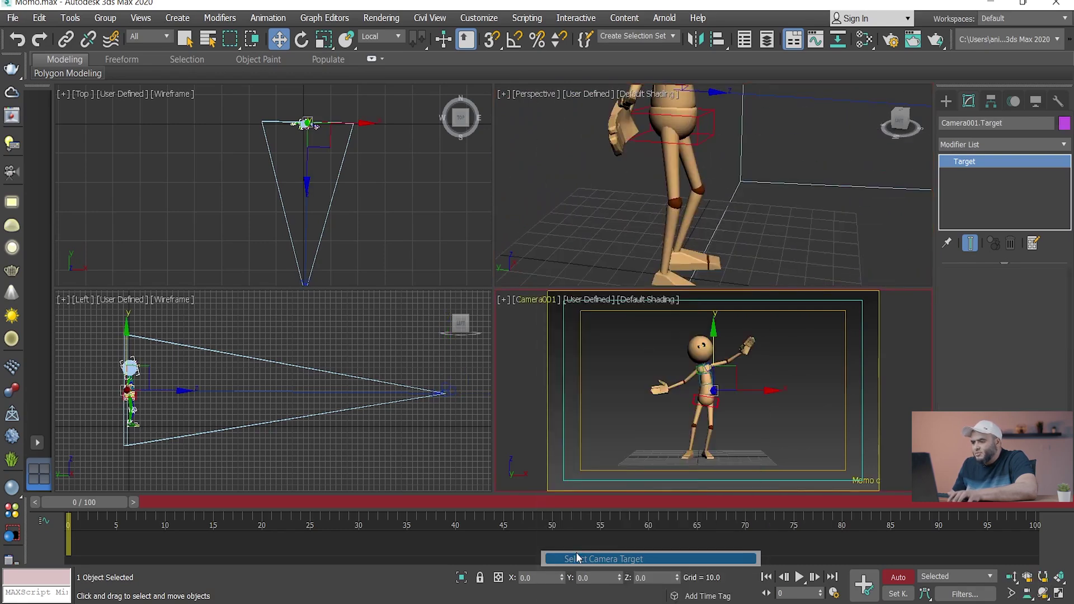
{"action": "scroll", "coordinate": [688, 209], "scroll_direction": "down", "scroll_amount": 8}
{"action": "mouse_move", "coordinate": [733, 212]}
{"action": "middle_mouse_down"}
{"action": "mouse_move", "coordinate": [750, 213]}
{"action": "mouse_move", "coordinate": [740, 209]}
{"action": "middle_mouse_up"}
{"action": "left_click", "coordinate": [798, 199]}
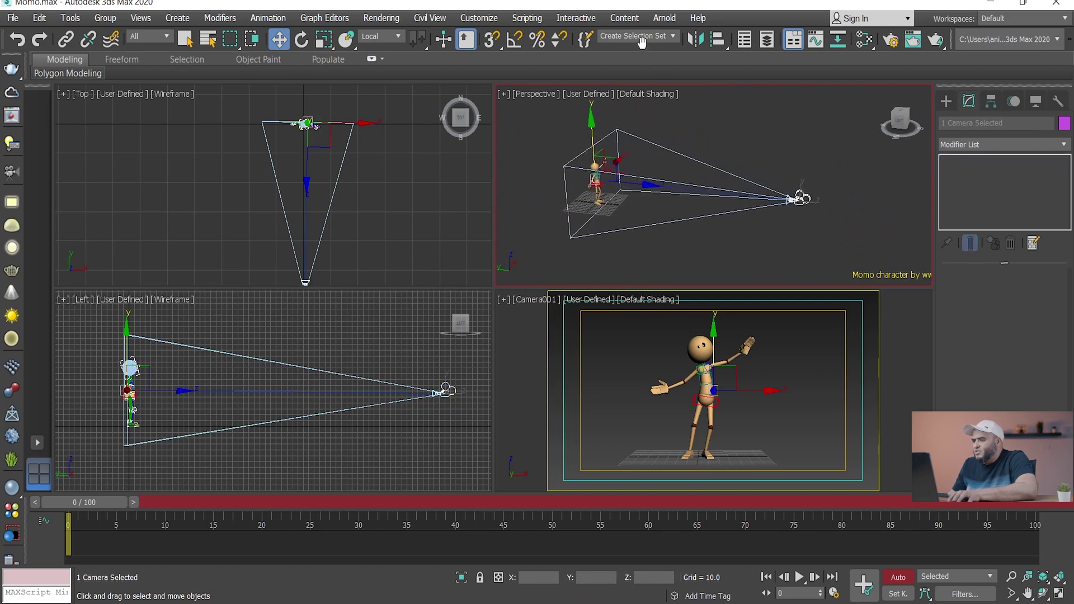
{"action": "left_click", "coordinate": [659, 37]}
{"action": "type", "text": "can"}
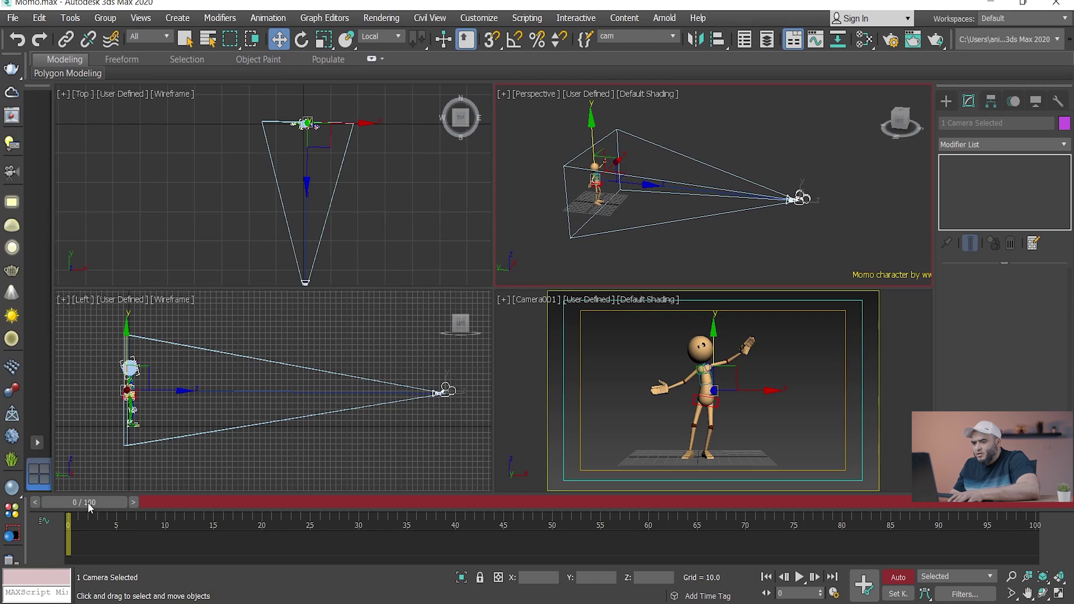
Key the camera and its target at frame 0, and at frame 1 move the camera along its Z axis closer to the character.
{"action": "key", "text": "j"}
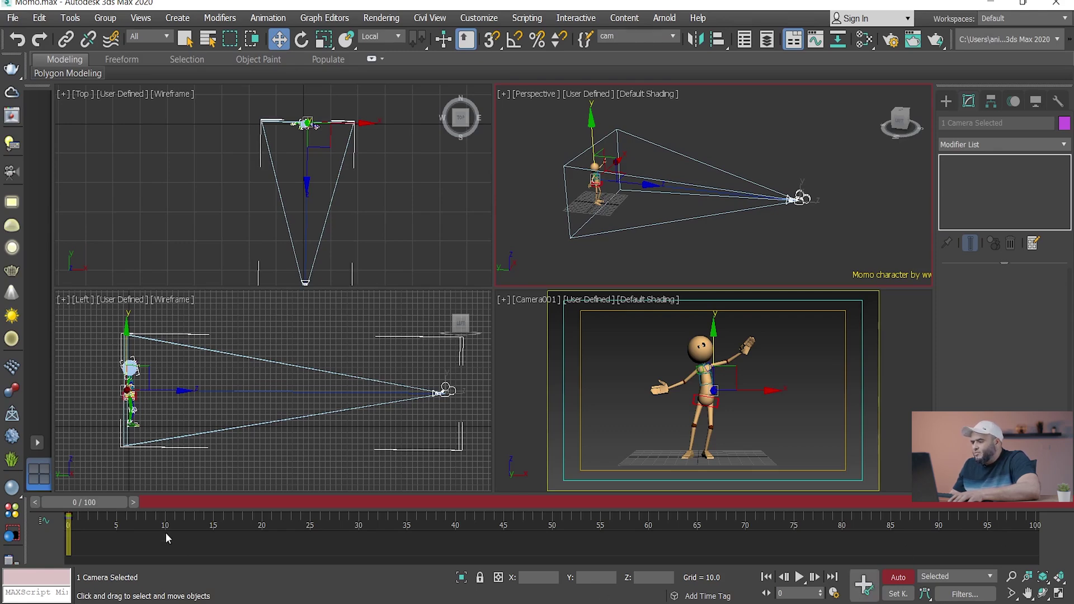
{"action": "left_click", "coordinate": [803, 198]}
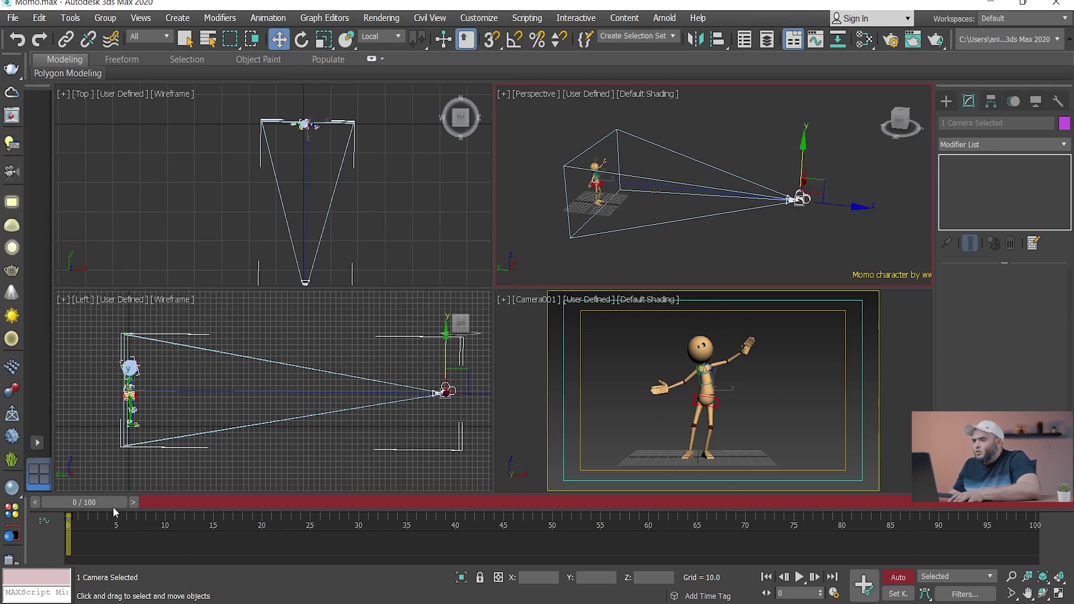
{"action": "left_click_drag", "start_coordinate": [85, 503], "coordinate": [94, 505]}
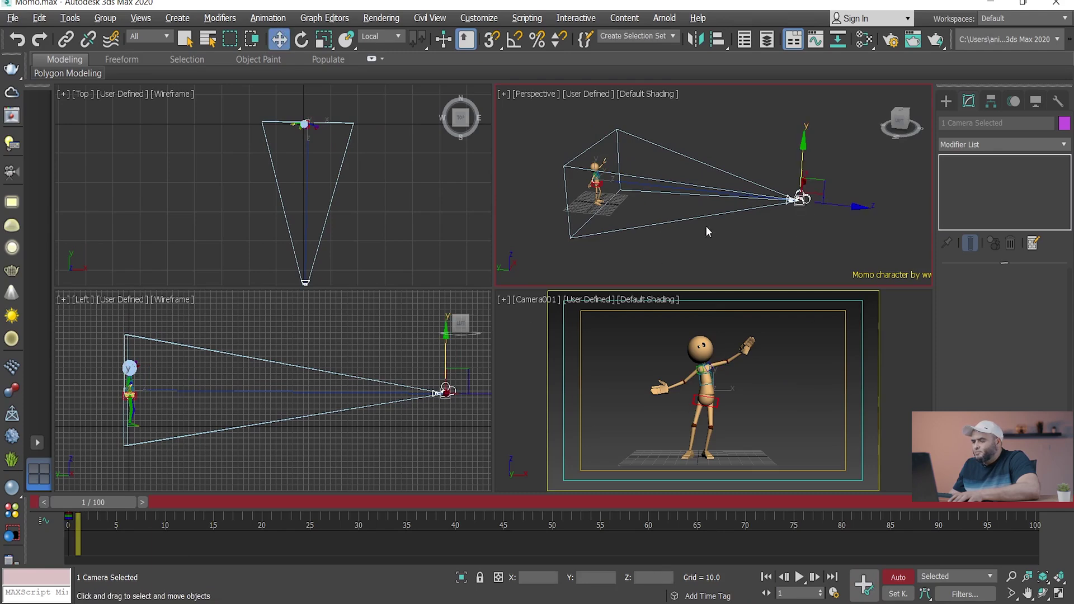
{"action": "middle_click_drag", "start_coordinate": [706, 226], "coordinate": [687, 236], "text": "alt"}
{"action": "left_click", "coordinate": [807, 232]}
{"action": "left_click", "coordinate": [786, 223]}
{"action": "left_click_drag", "start_coordinate": [817, 239], "coordinate": [717, 207]}
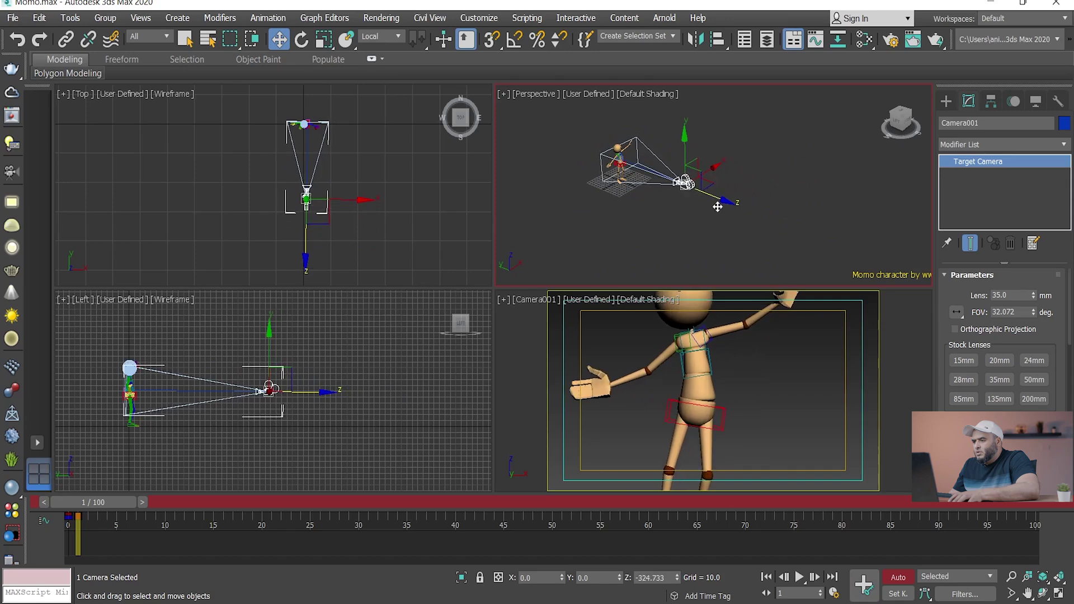
Raise the camera and shift it slightly sideways at frame 1.
{"action": "left_click_drag", "start_coordinate": [685, 139], "coordinate": [678, 126]}
{"action": "mouse_move", "coordinate": [696, 168]}
{"action": "middle_mouse_down", "text": "alt"}
{"action": "mouse_move", "coordinate": [685, 171]}
{"action": "mouse_move", "coordinate": [702, 178]}
{"action": "middle_mouse_up", "text": "alt"}
{"action": "left_click_drag", "start_coordinate": [705, 178], "coordinate": [691, 178]}
Select the camera's target and shift it slightly behind the character's torso.
{"action": "middle_click_drag", "start_coordinate": [688, 179], "coordinate": [609, 155], "text": "alt"}
{"action": "scroll", "coordinate": [699, 212], "scroll_direction": "up", "scroll_amount": 5}
{"action": "left_click", "coordinate": [539, 300]}
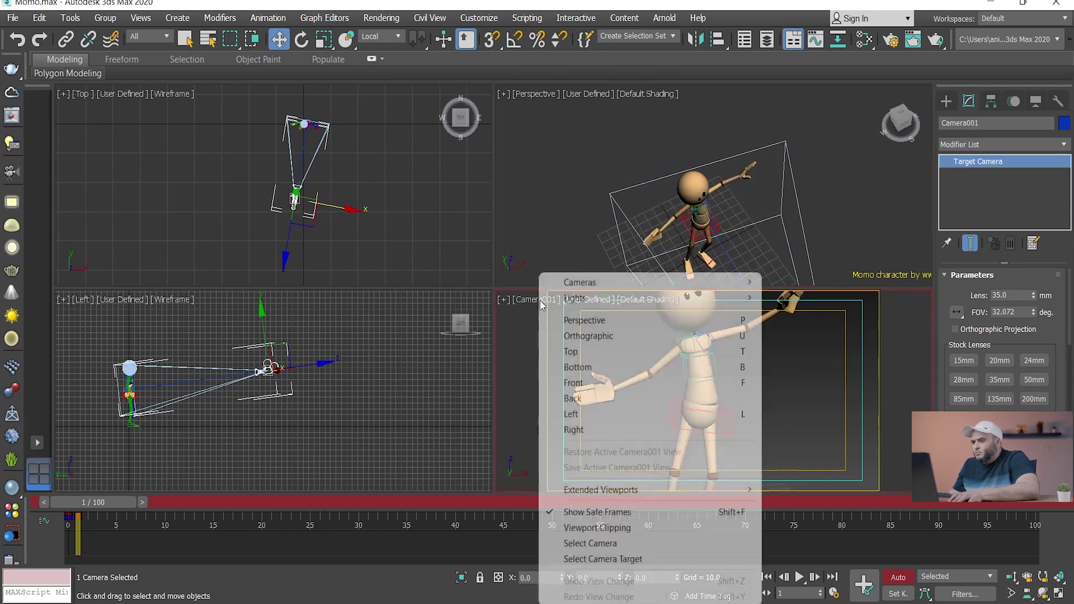
{"action": "left_click", "coordinate": [602, 559]}
{"action": "middle_click_drag", "start_coordinate": [704, 218], "coordinate": [722, 208], "text": "alt"}
{"action": "scroll", "coordinate": [711, 202], "scroll_direction": "up", "scroll_amount": 8}
{"action": "left_click_drag", "start_coordinate": [708, 196], "coordinate": [703, 197]}
{"action": "scroll", "coordinate": [652, 192], "scroll_direction": "down", "scroll_amount": 8}
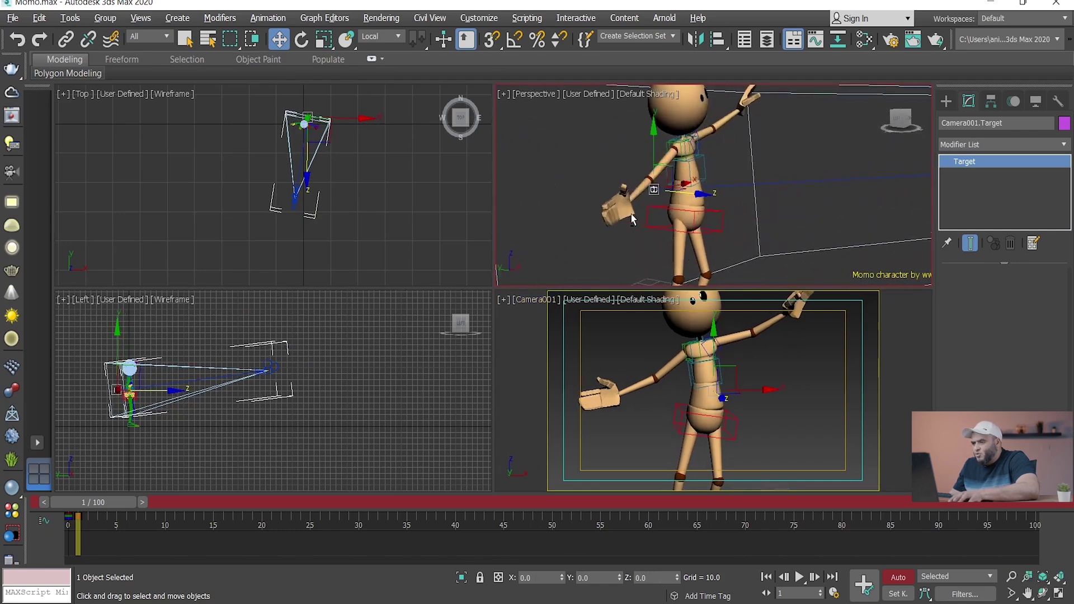
Raise the camera's target to about shoulder height and fine-tune it sideways to frame the character's upper body.
{"action": "scroll", "coordinate": [632, 218], "scroll_direction": "down", "scroll_amount": 10}
{"action": "left_click_drag", "start_coordinate": [658, 189], "coordinate": [660, 169]}
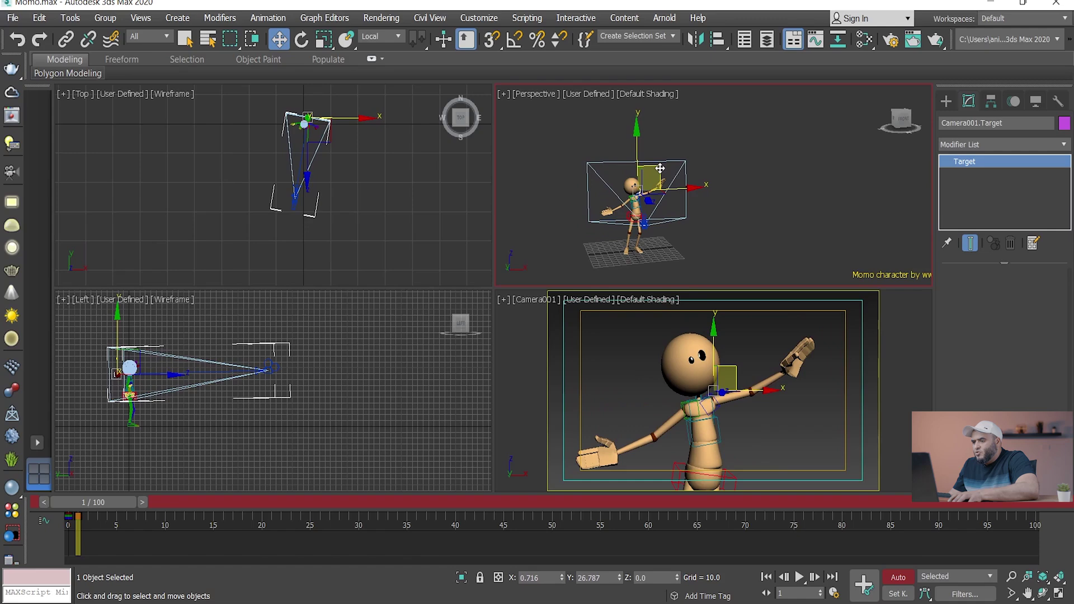
{"action": "middle_click_drag", "start_coordinate": [661, 171], "coordinate": [637, 173], "text": "alt"}
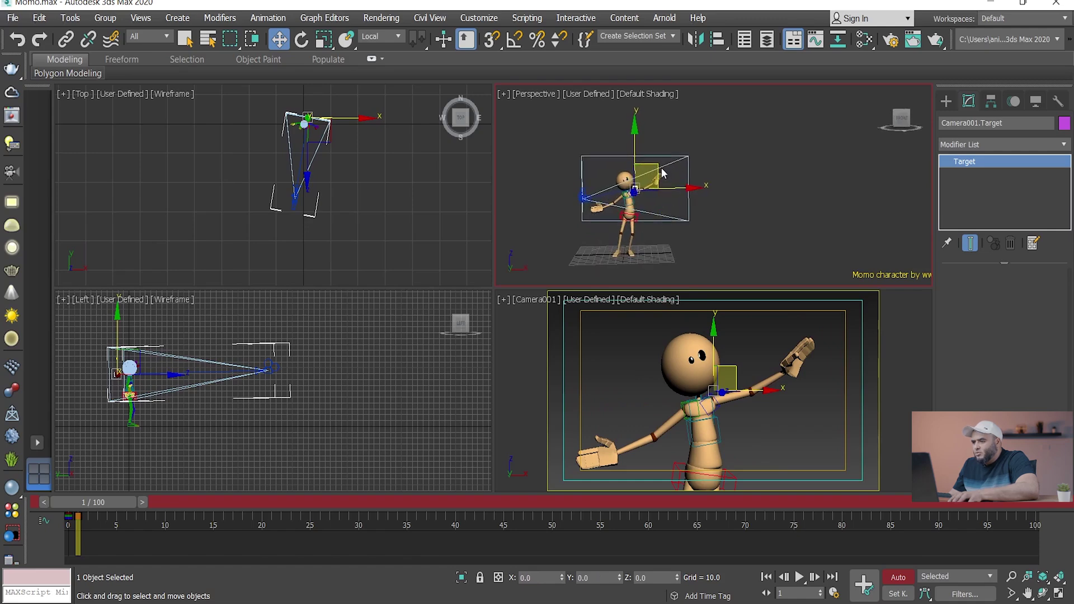
{"action": "left_click_drag", "start_coordinate": [661, 173], "coordinate": [649, 170]}
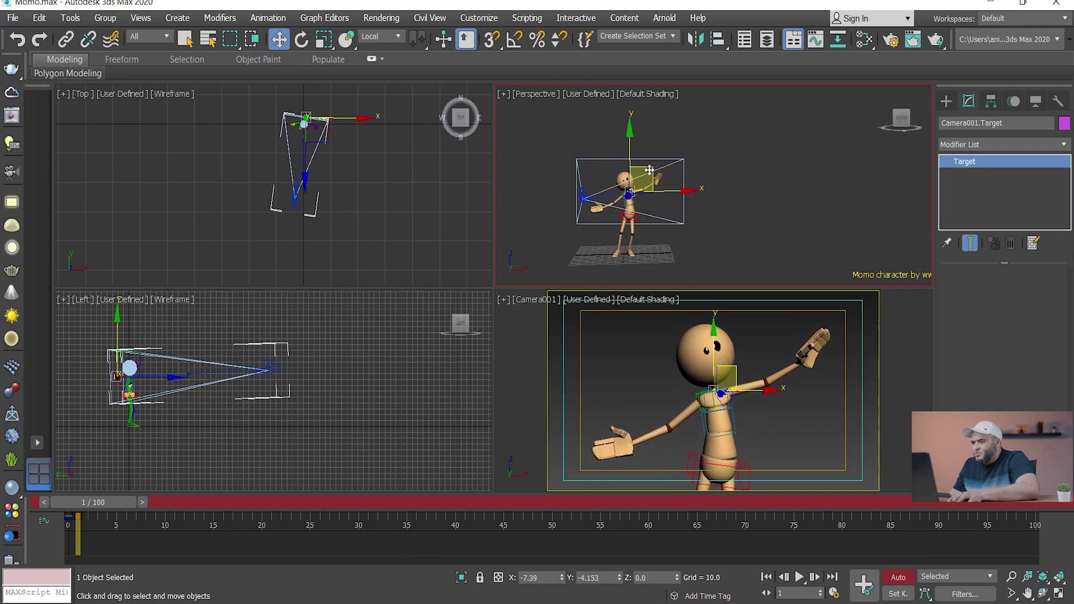
{"action": "middle_click_drag", "start_coordinate": [649, 169], "coordinate": [679, 214], "text": "alt"}
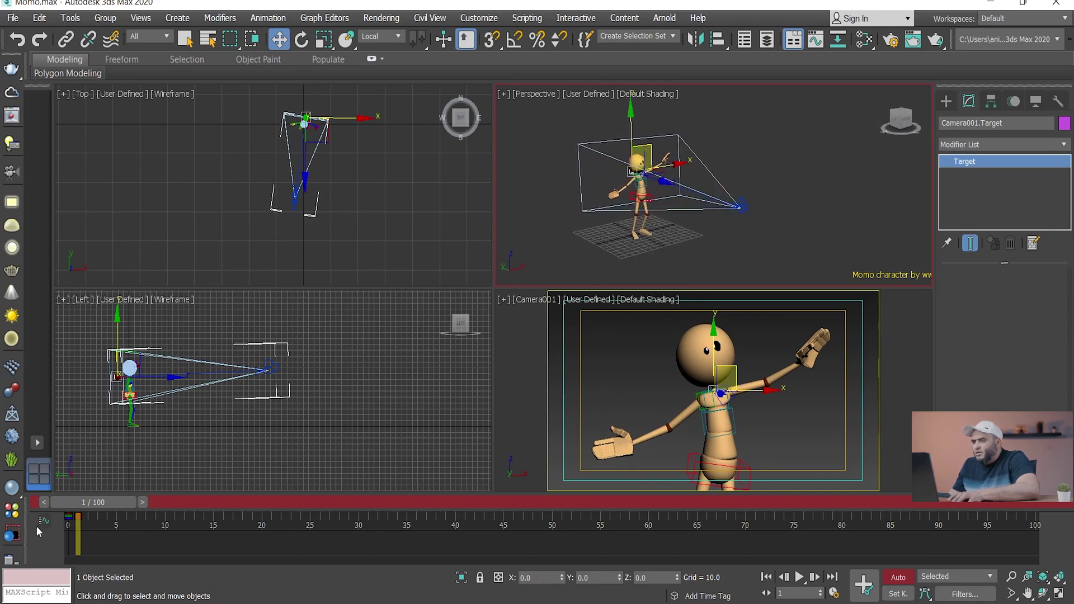
Select the camera, compare its framing at frames 0 and 1, and apply the 50 mm stock lens at frame 1.
{"action": "middle_click_drag", "start_coordinate": [689, 222], "coordinate": [766, 239], "text": "alt"}
{"action": "left_click", "coordinate": [791, 208]}
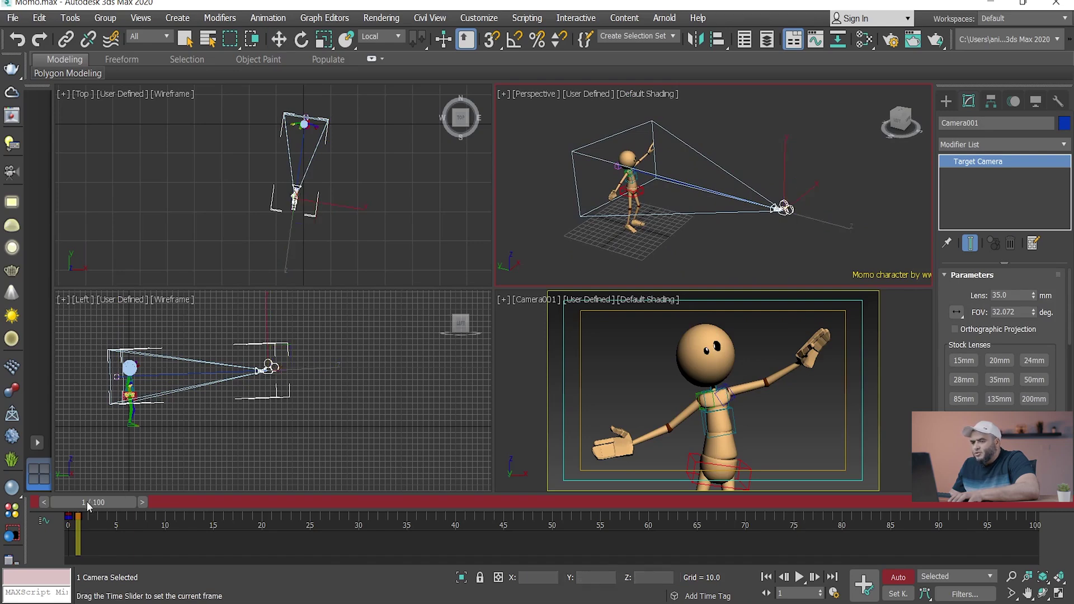
{"action": "left_click_drag", "start_coordinate": [93, 506], "coordinate": [83, 506]}
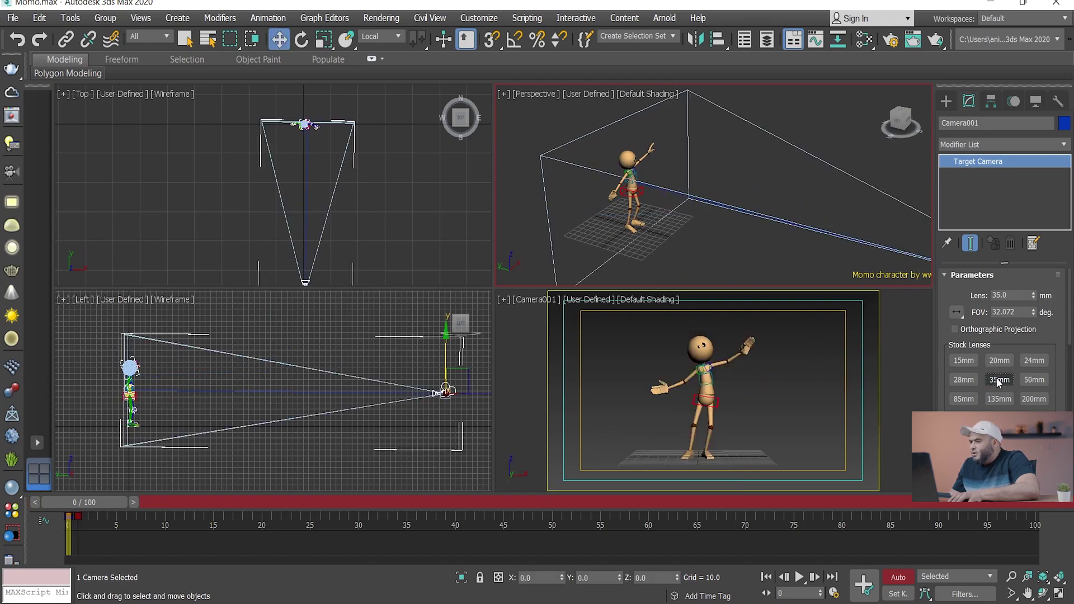
{"action": "left_click_drag", "start_coordinate": [96, 502], "coordinate": [99, 505]}
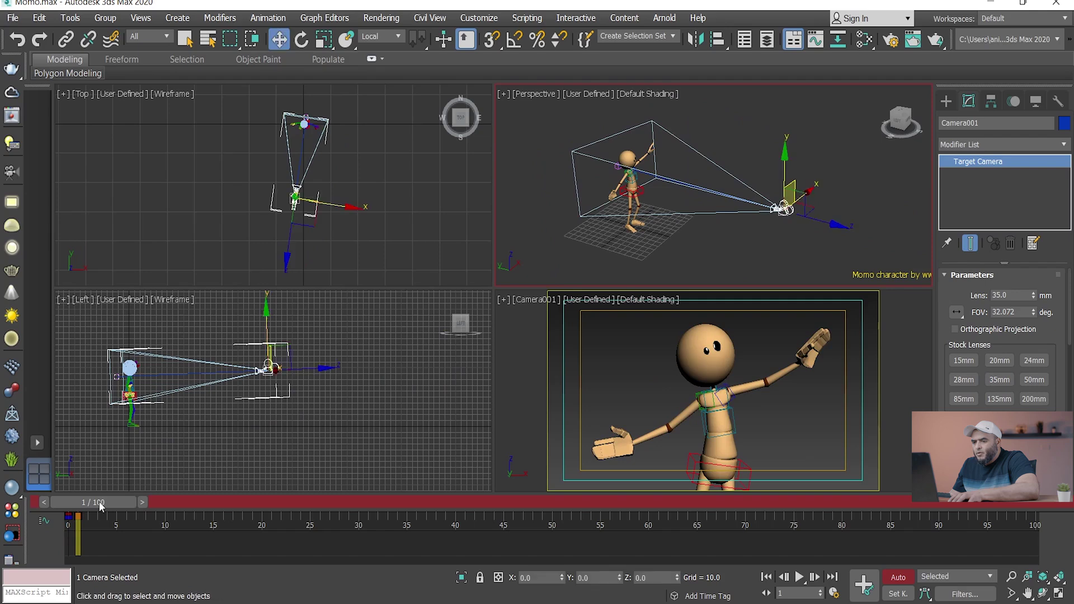
{"action": "left_click", "coordinate": [1026, 381]}
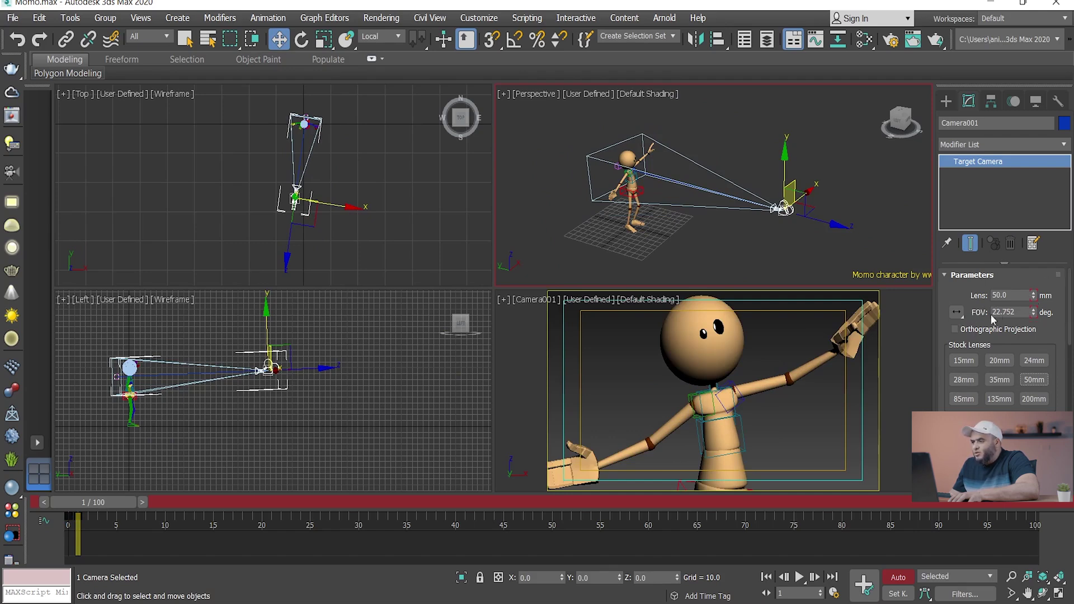
At frame 2, move the camera back along its Z axis so the character's upper body fits the shot.
{"action": "mouse_move", "coordinate": [85, 506]}
{"action": "left_mouse_down"}
{"action": "mouse_move", "coordinate": [75, 505]}
{"action": "mouse_move", "coordinate": [92, 506]}
{"action": "left_mouse_up"}
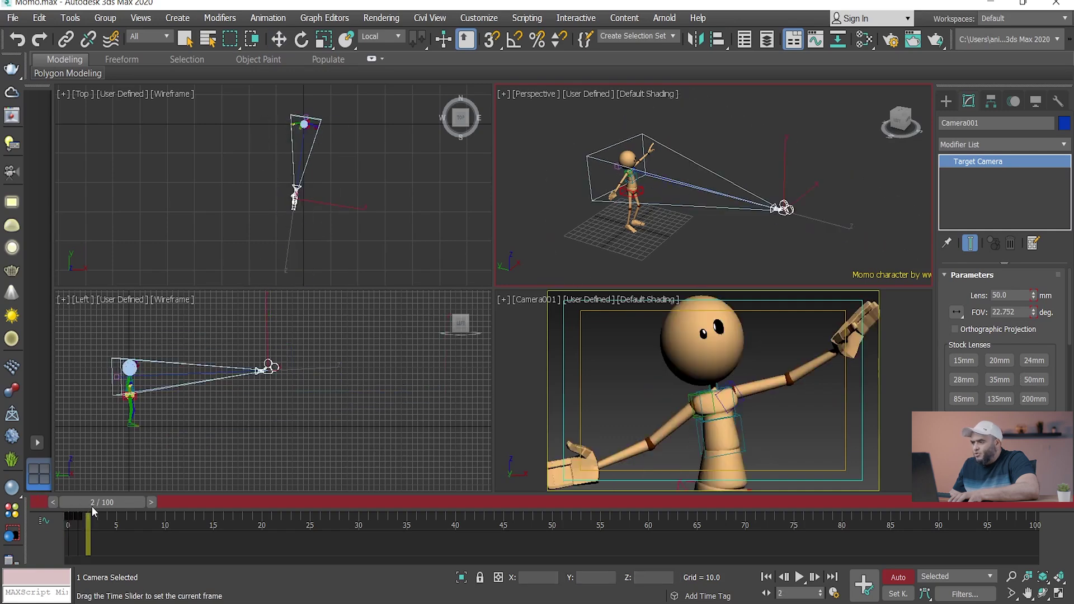
{"action": "key", "text": "w"}
{"action": "left_click_drag", "start_coordinate": [819, 217], "coordinate": [878, 229]}
{"action": "middle_click_drag", "start_coordinate": [878, 228], "coordinate": [779, 229], "text": "alt"}
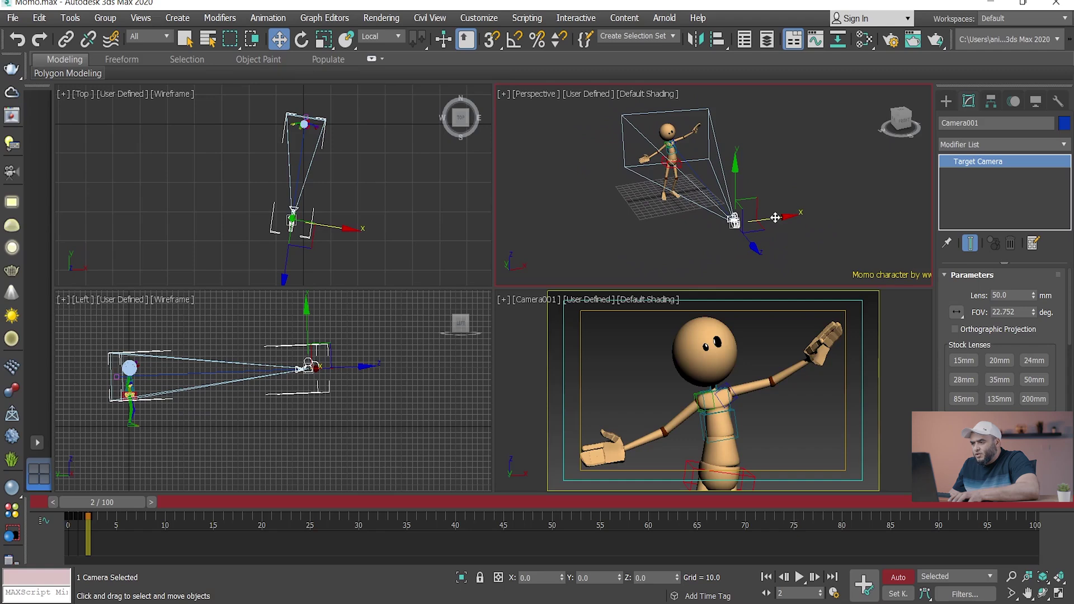
{"action": "left_click_drag", "start_coordinate": [775, 218], "coordinate": [774, 219]}
{"action": "middle_click_drag", "start_coordinate": [774, 219], "coordinate": [750, 235], "text": "alt"}
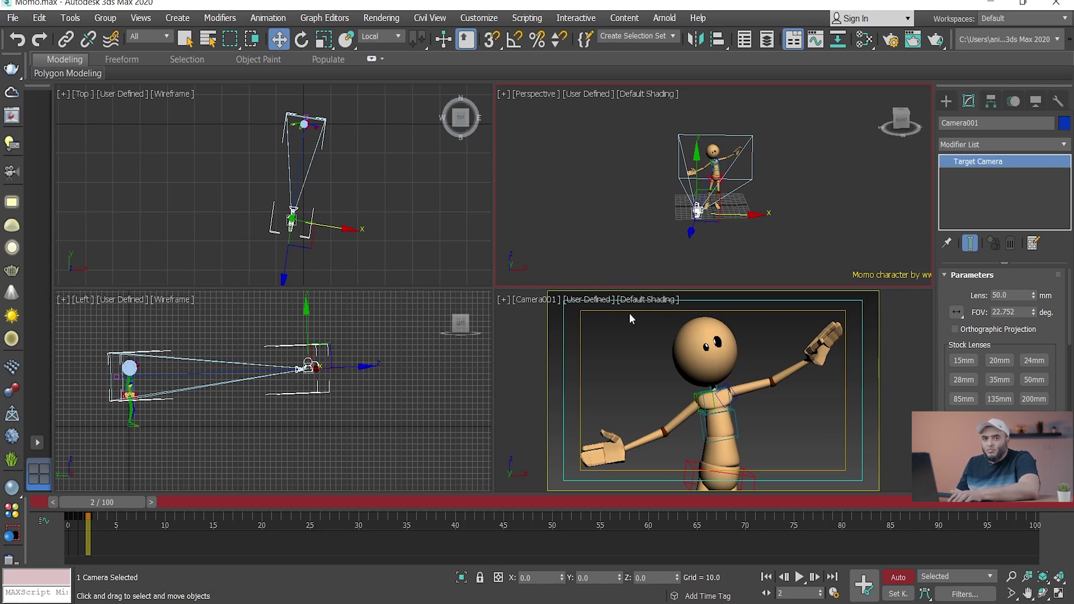
Move the camera's key from frame 2 to frame 1.
{"action": "mouse_move", "coordinate": [94, 503]}
{"action": "left_mouse_down"}
{"action": "mouse_move", "coordinate": [78, 501]}
{"action": "mouse_move", "coordinate": [95, 503]}
{"action": "left_mouse_up"}
{"action": "key", "text": "w"}
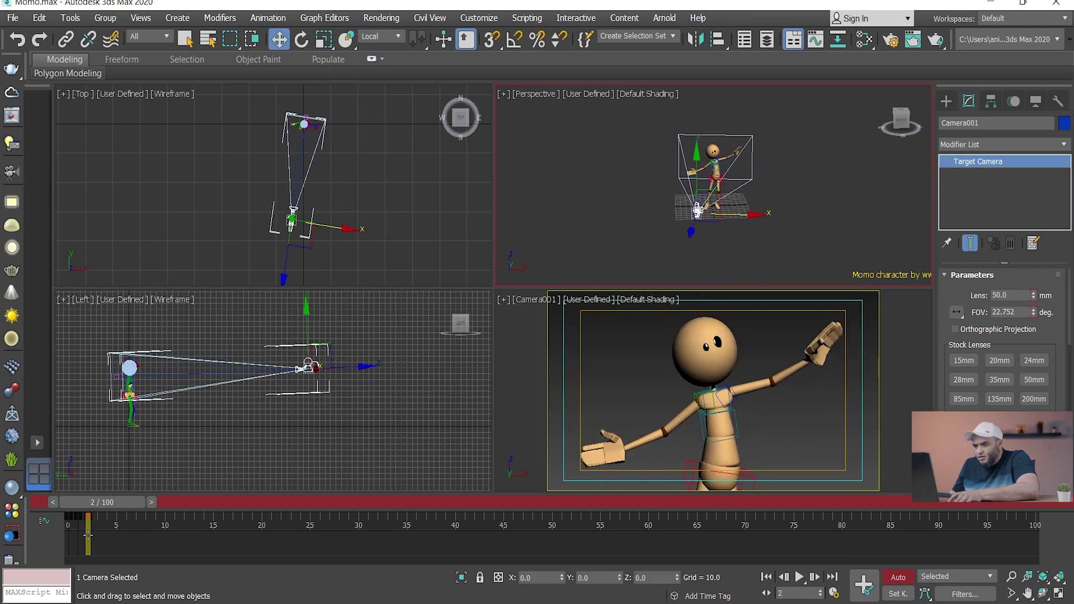
{"action": "key", "text": "q"}
{"action": "mouse_move", "coordinate": [91, 503]}
{"action": "left_mouse_down"}
{"action": "mouse_move", "coordinate": [78, 507]}
{"action": "mouse_move", "coordinate": [88, 508]}
{"action": "left_mouse_up"}
{"action": "key", "text": "w"}
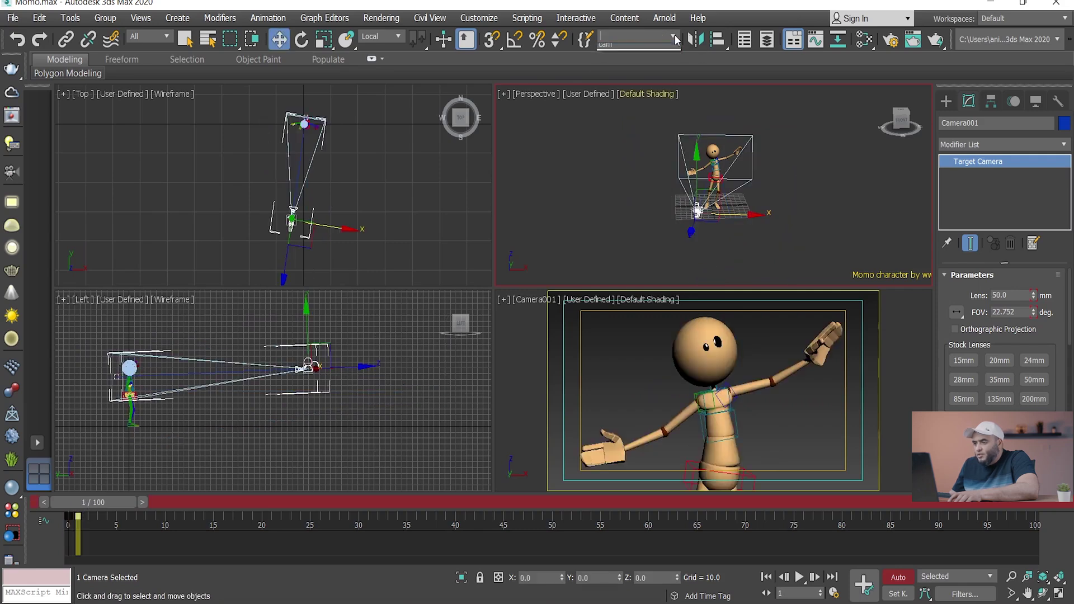
Recall the "cam" selection set and move its frame 1 key to frame 75.
{"action": "left_click", "coordinate": [652, 49]}
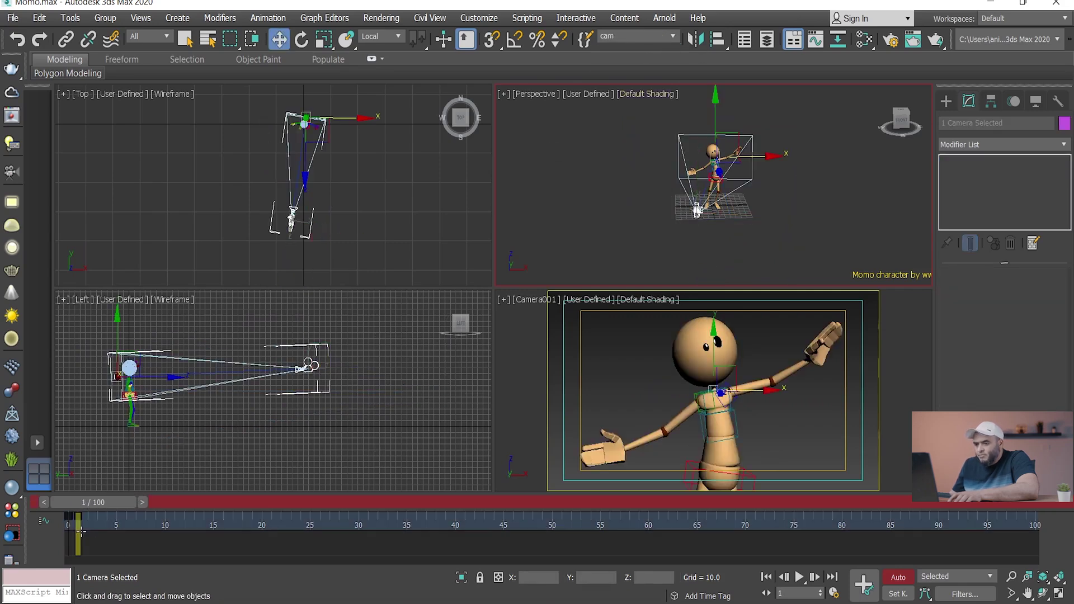
{"action": "left_click_drag", "start_coordinate": [75, 530], "coordinate": [571, 566]}
{"action": "left_click_drag", "start_coordinate": [761, 549], "coordinate": [841, 532]}
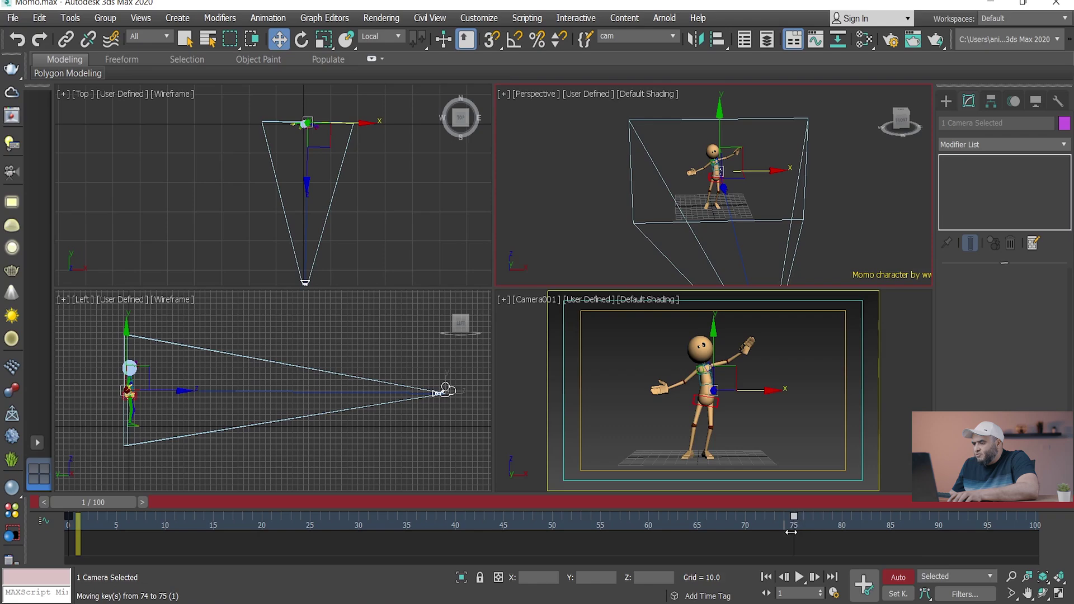
Play the camera animation in the Camera001 view to check the movement from the wide to the closer shot.
{"action": "right_click", "coordinate": [712, 345]}
{"action": "key", "text": "slash"}
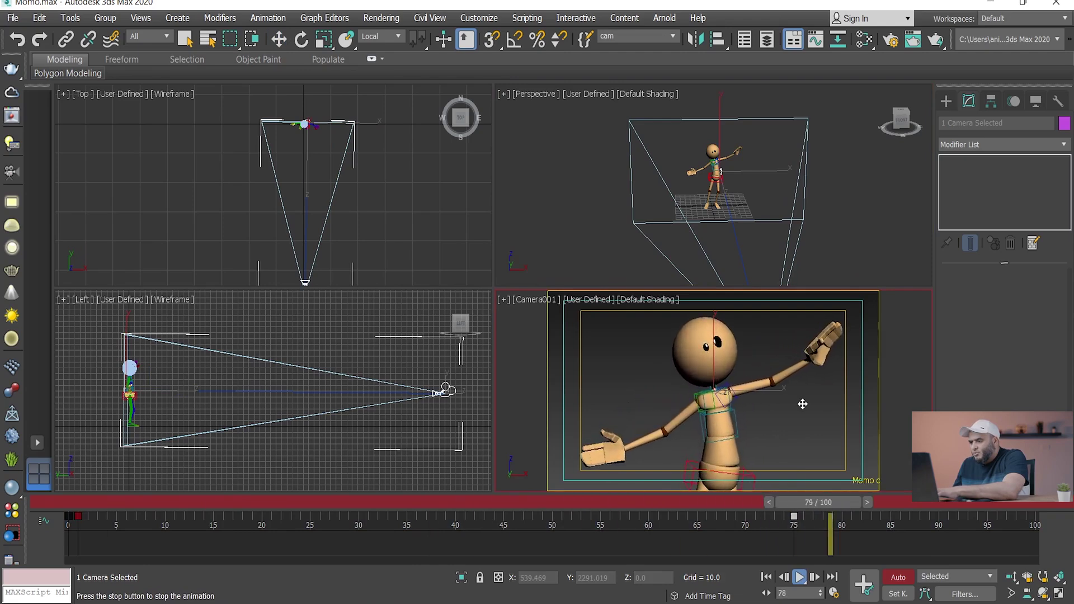
{"action": "key", "text": "slash"}
{"action": "key", "text": "w"}
{"action": "left_click_drag", "start_coordinate": [854, 502], "coordinate": [70, 502]}
{"action": "key", "text": "slash"}
{"action": "key", "text": "slash"}
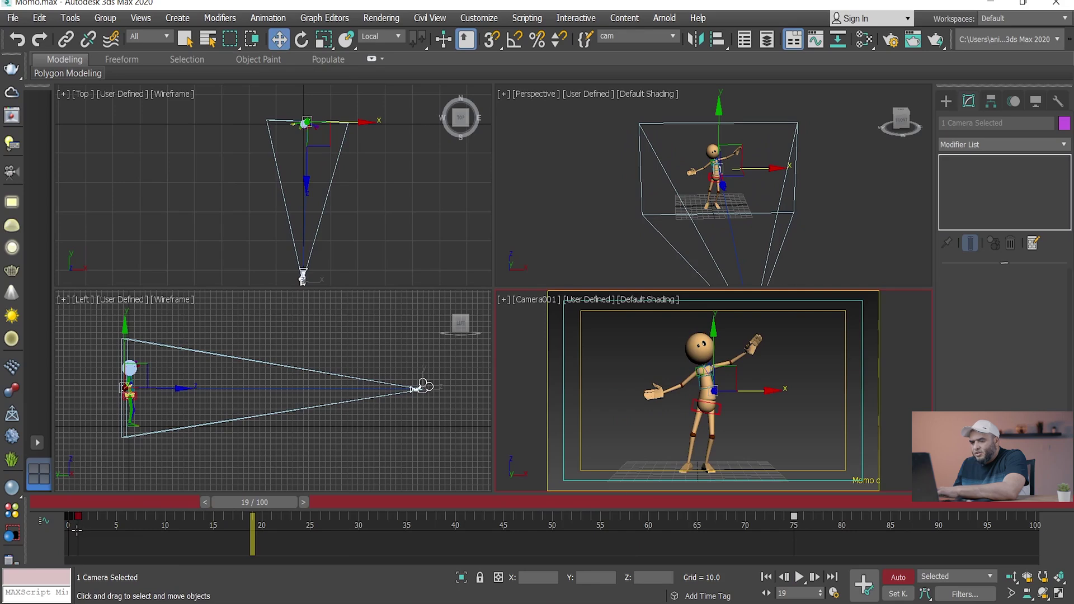
Move the key remaining at frame 1 to frame 75.
{"action": "left_click_drag", "start_coordinate": [77, 529], "coordinate": [574, 556]}
{"action": "left_click_drag", "start_coordinate": [770, 553], "coordinate": [792, 548]}
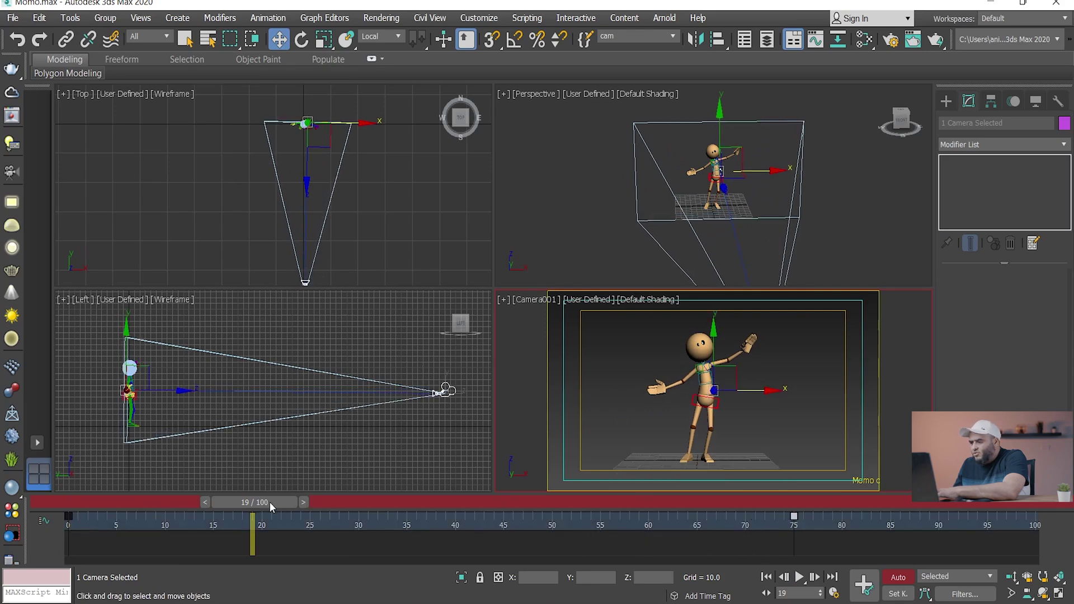
Play the camera animation from frame 0 in the Camera001 view to check it, and return to frame 0.
{"action": "left_click_drag", "start_coordinate": [269, 502], "coordinate": [51, 496]}
{"action": "key", "text": "slash"}
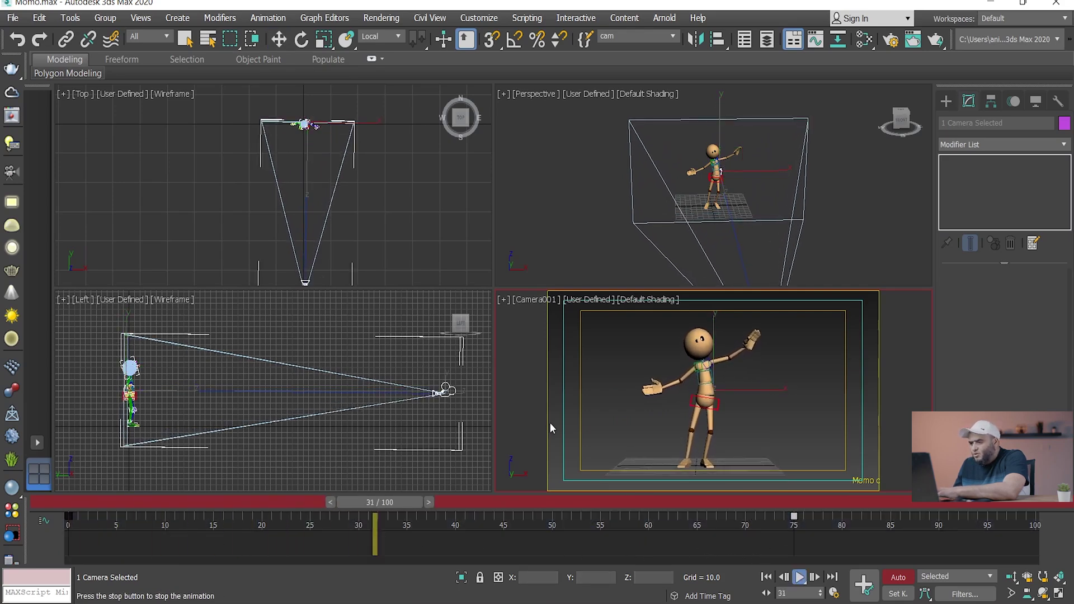
{"action": "key", "text": "w"}
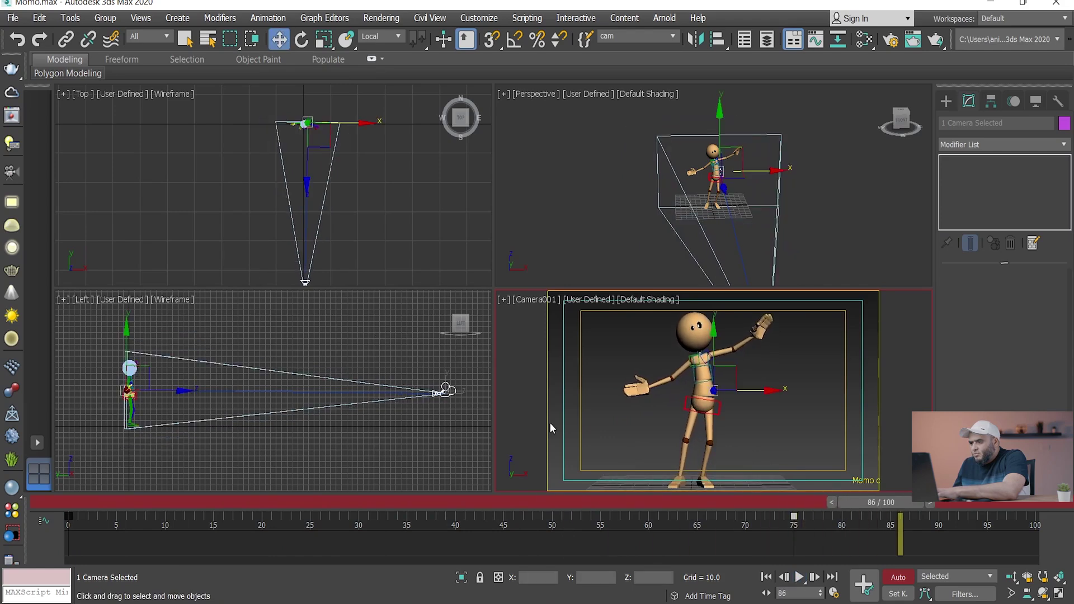
{"action": "left_click_drag", "start_coordinate": [881, 501], "coordinate": [65, 458]}
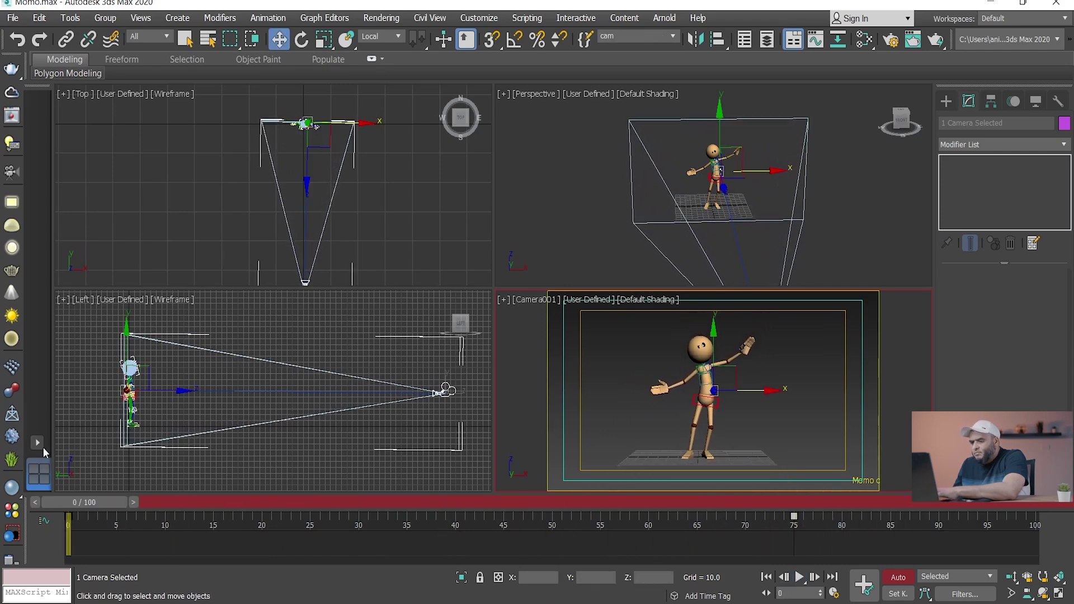
Inspect Camera001 from an angled perspective view, checking its object name and leaving nothing selected.
{"action": "middle_click_drag", "start_coordinate": [648, 188], "coordinate": [691, 217], "text": "alt"}
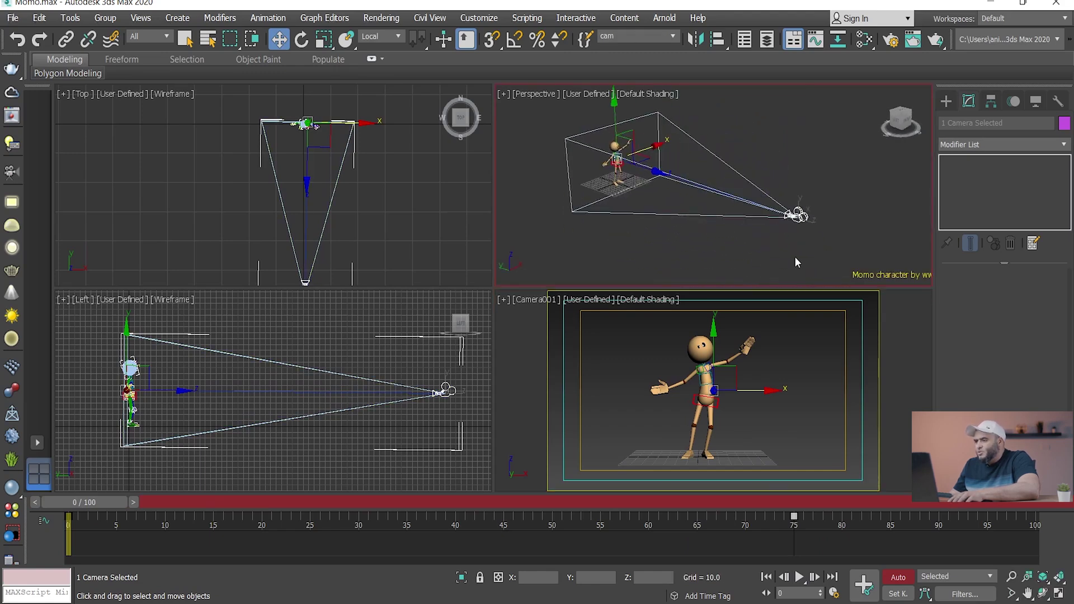
{"action": "left_click", "coordinate": [791, 244]}
{"action": "middle_click_drag", "start_coordinate": [791, 244], "coordinate": [804, 250], "text": "alt"}
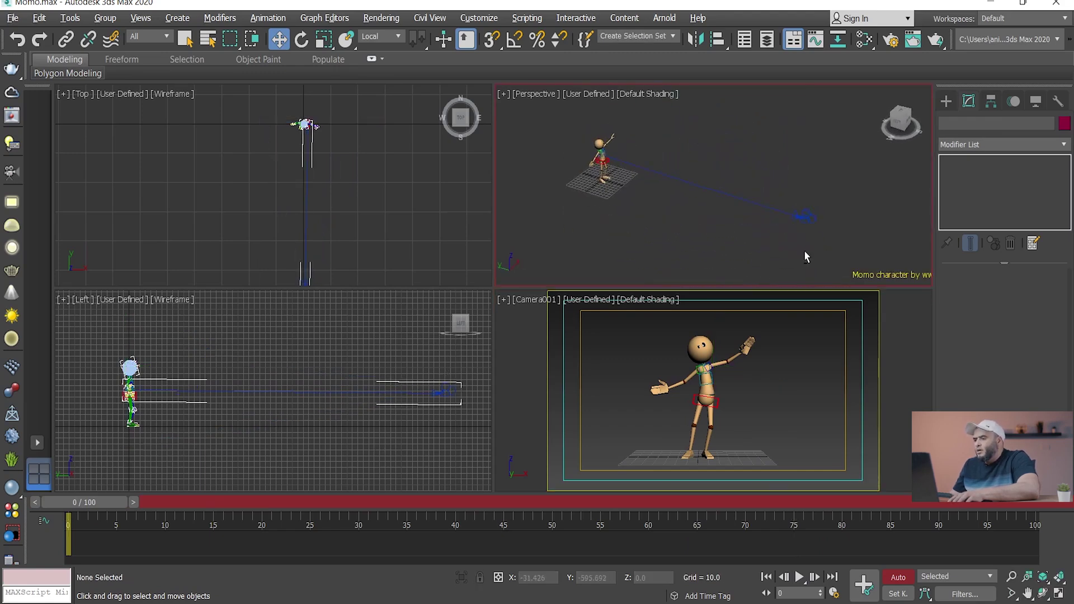
{"action": "left_click", "coordinate": [804, 219]}
{"action": "middle_click_drag", "start_coordinate": [720, 243], "coordinate": [641, 238], "text": "alt"}
{"action": "left_click", "coordinate": [646, 242]}
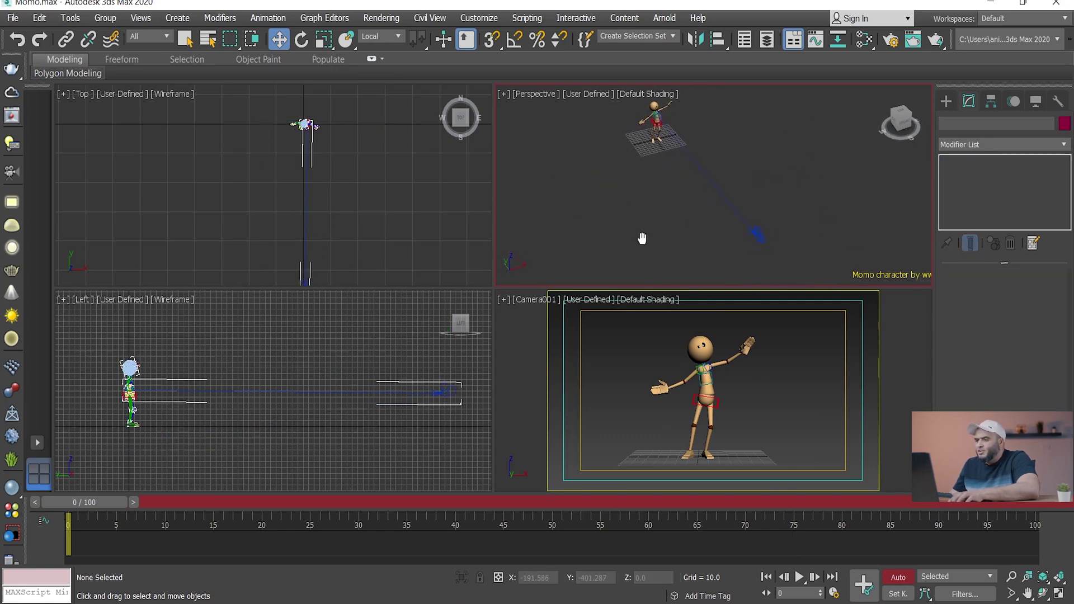
{"action": "left_click", "coordinate": [758, 235]}
{"action": "left_click_drag", "start_coordinate": [982, 123], "coordinate": [935, 128]}
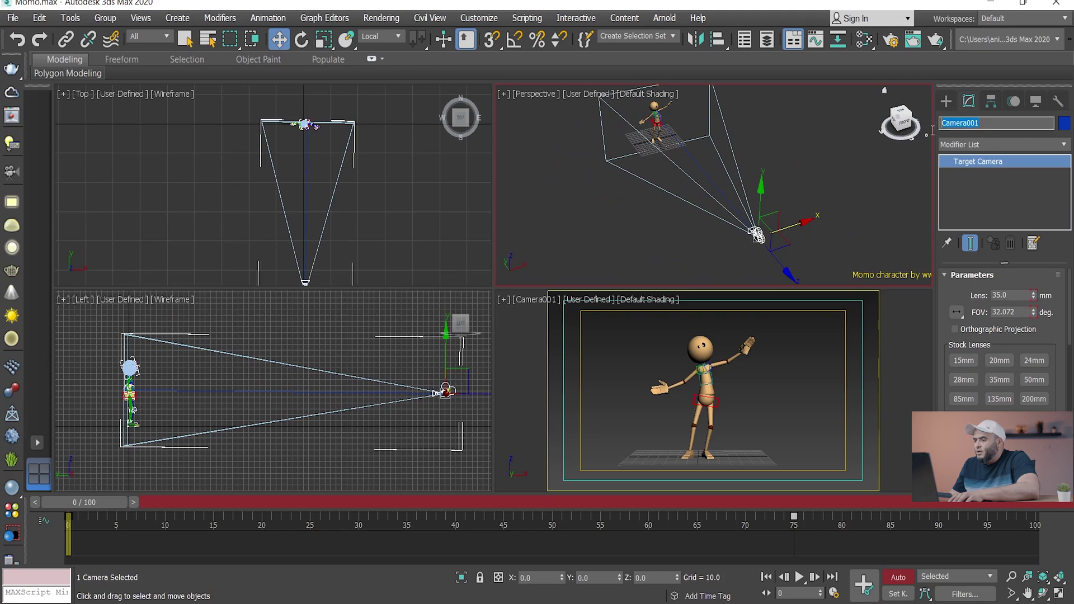
{"action": "key", "text": "Delete"}
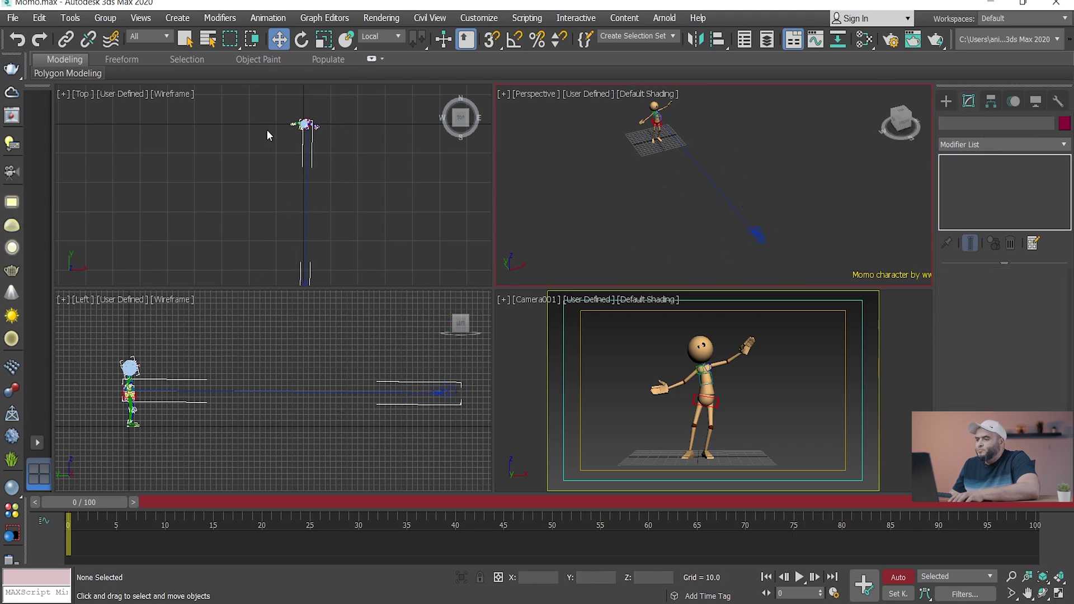
{"action": "left_click", "coordinate": [687, 390]}
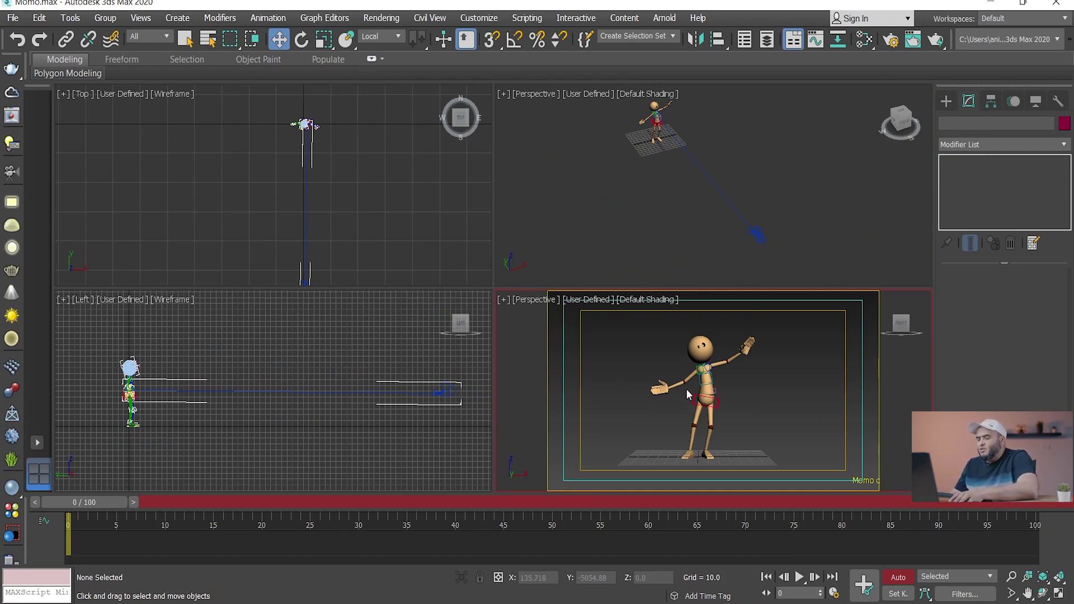
{"action": "key", "text": "c"}
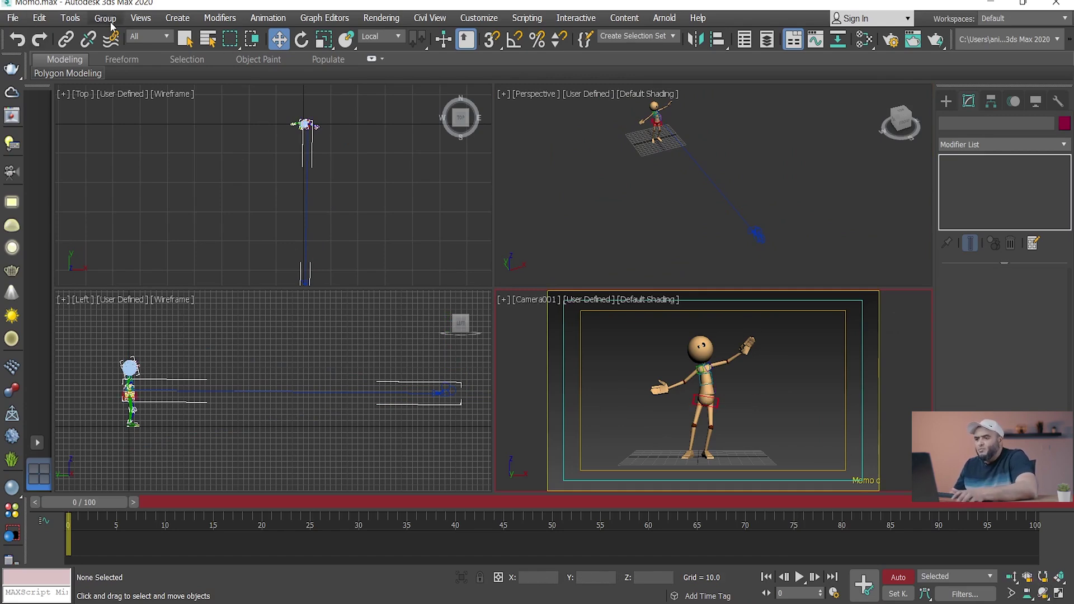
{"action": "left_click", "coordinate": [141, 18]}
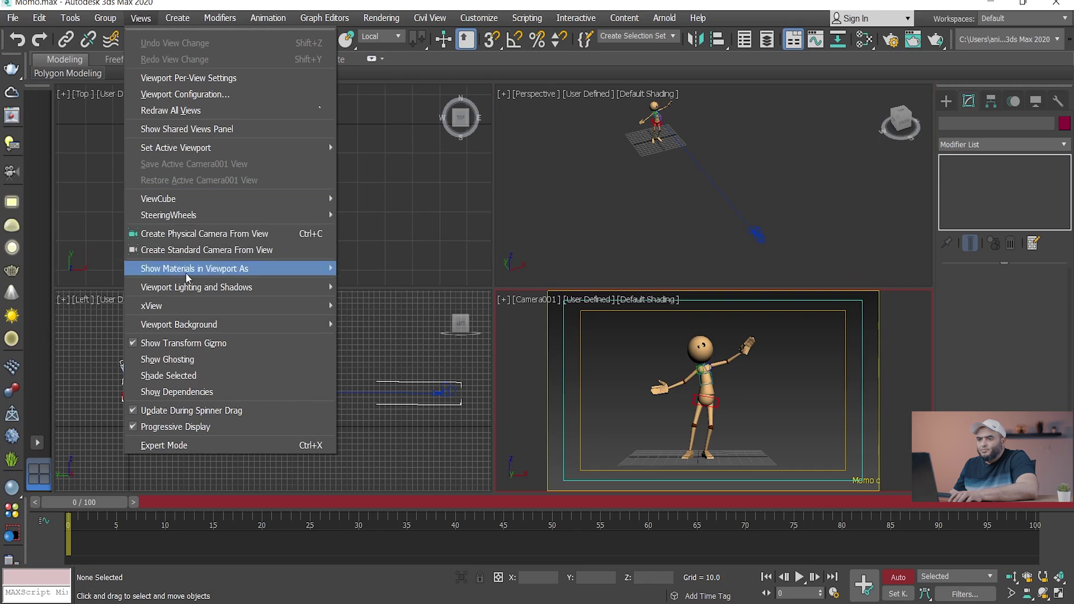
{"action": "left_click", "coordinate": [186, 247]}
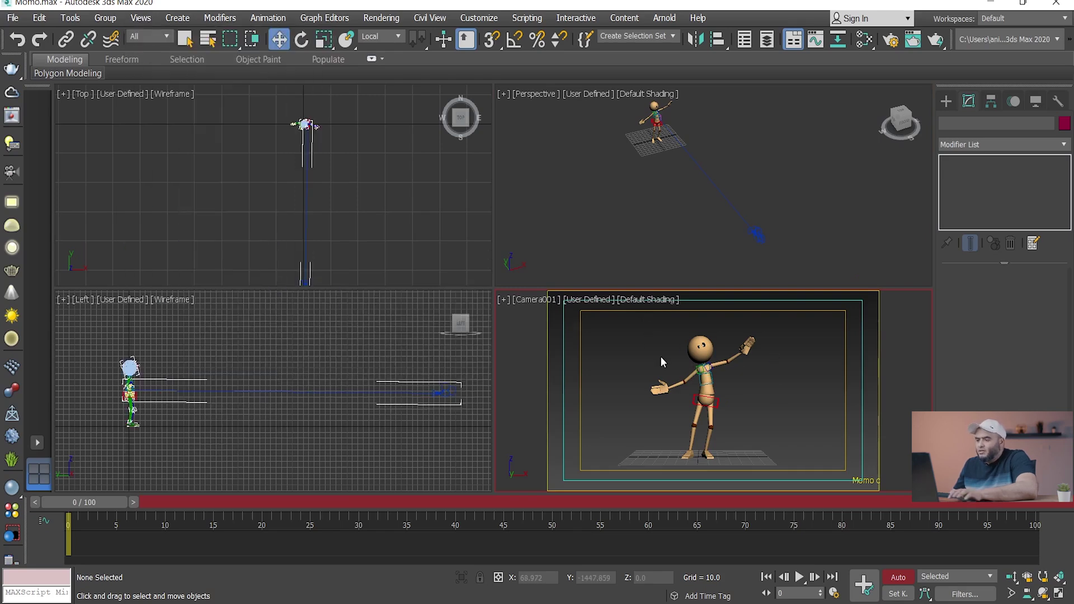
Change the Camera001 view to Perspective, frame the character from a raised angle, and create a standard camera from that view.
{"action": "key", "text": "p"}
{"action": "mouse_move", "coordinate": [713, 431]}
{"action": "middle_mouse_down", "text": "alt"}
{"action": "mouse_move", "coordinate": [720, 448]}
{"action": "mouse_move", "coordinate": [694, 447]}
{"action": "mouse_move", "coordinate": [703, 423]}
{"action": "mouse_move", "coordinate": [730, 411]}
{"action": "mouse_move", "coordinate": [717, 422]}
{"action": "middle_mouse_up", "text": "alt"}
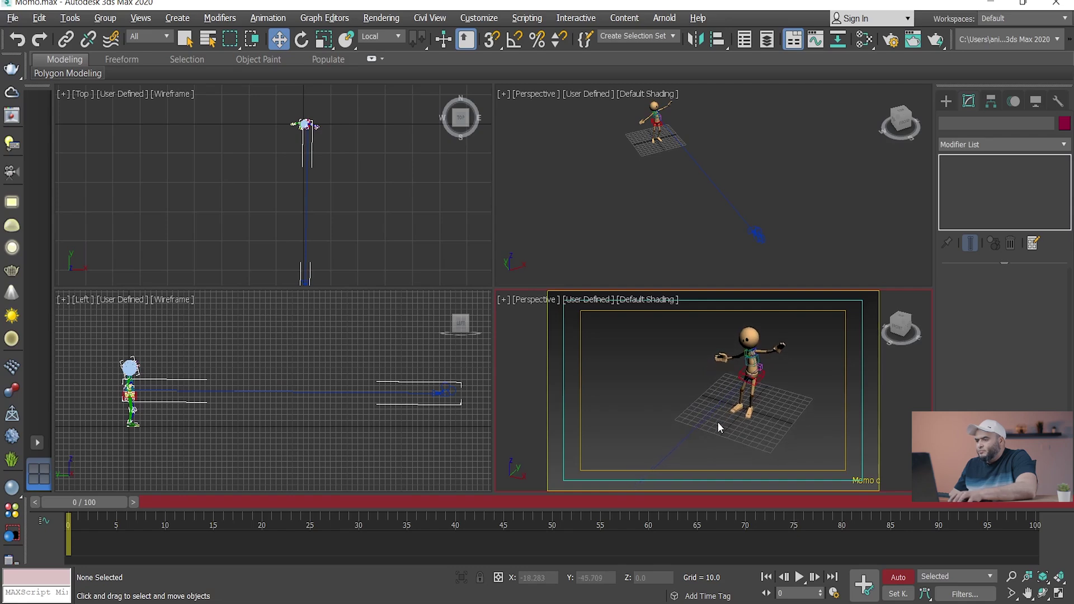
{"action": "left_click", "coordinate": [141, 18]}
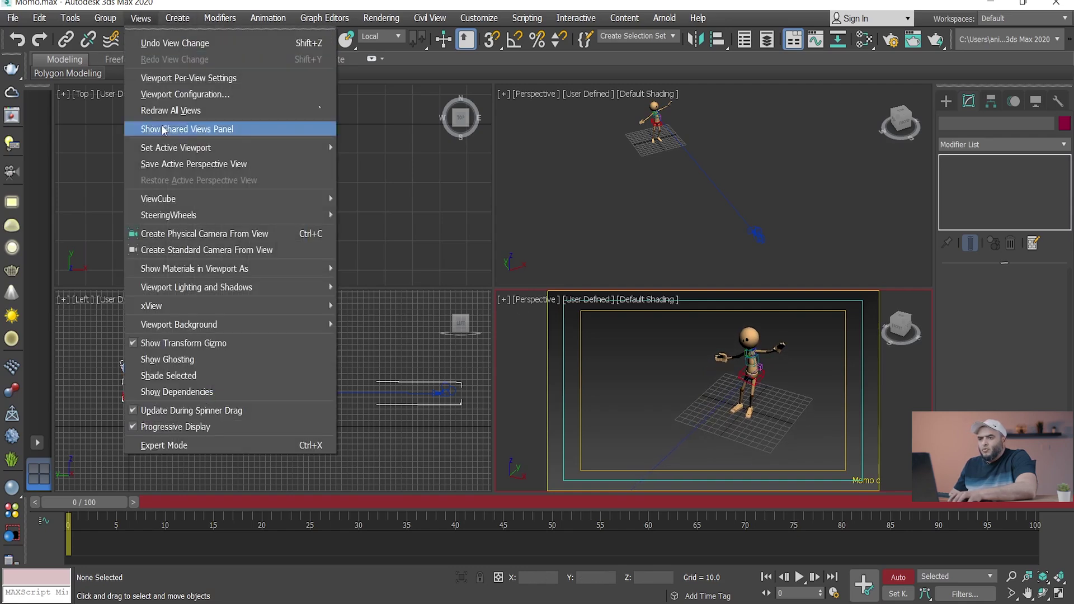
{"action": "left_click", "coordinate": [181, 250]}
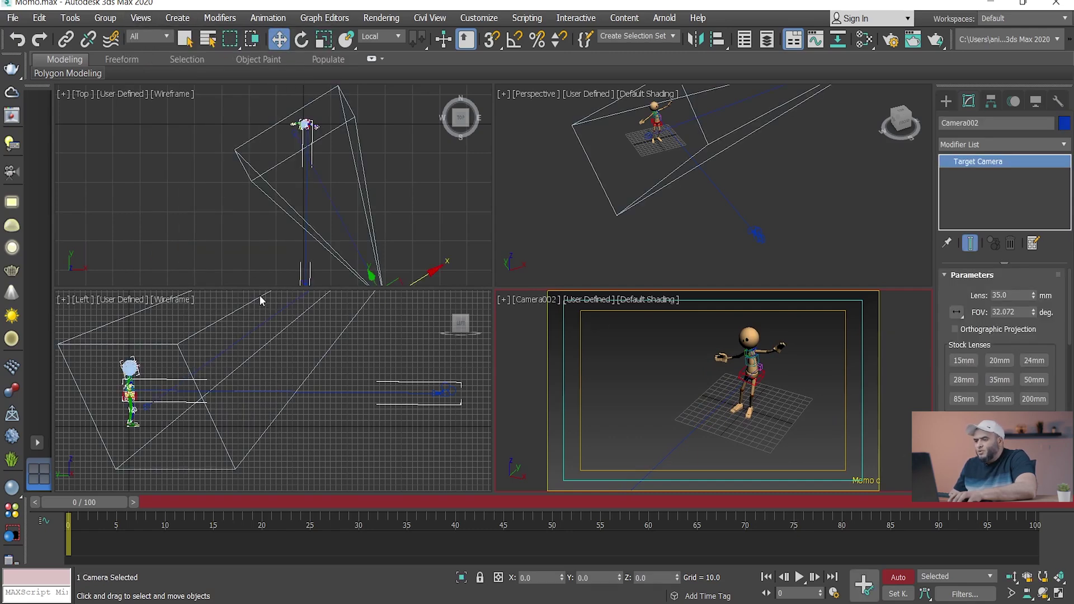
Select Camera002 in the perspective view and go to frame 100.
{"action": "scroll", "coordinate": [697, 222], "scroll_direction": "down", "scroll_amount": 5}
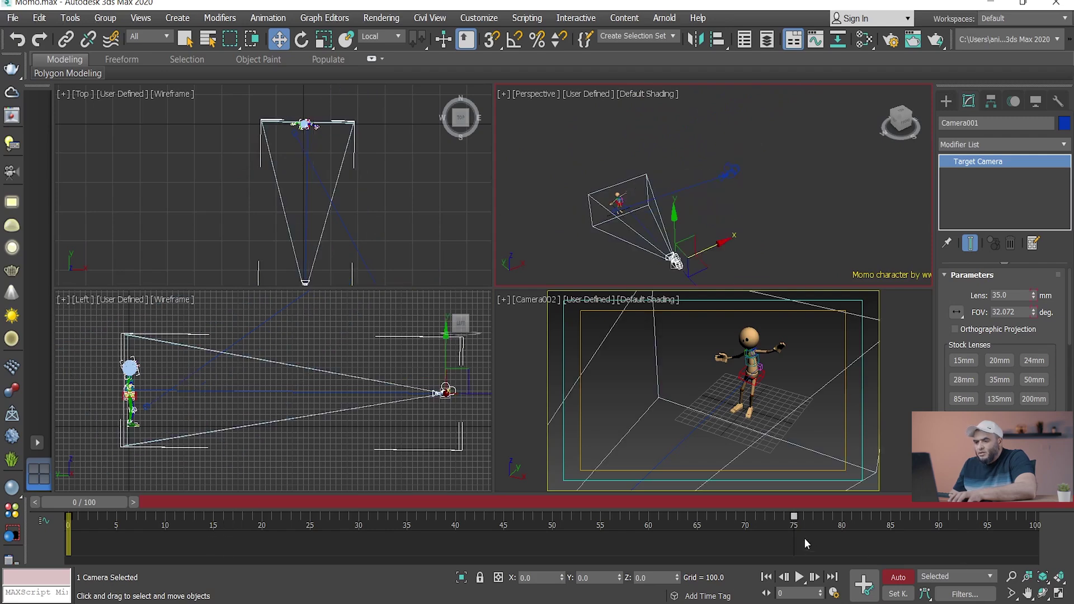
{"action": "left_click", "coordinate": [736, 172]}
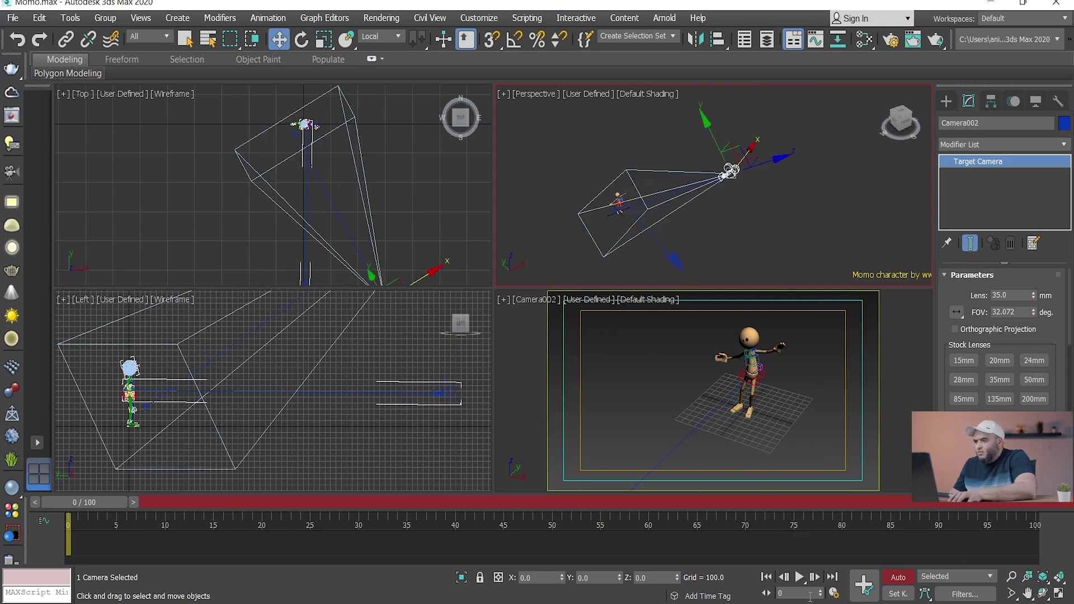
{"action": "left_click", "coordinate": [1035, 529]}
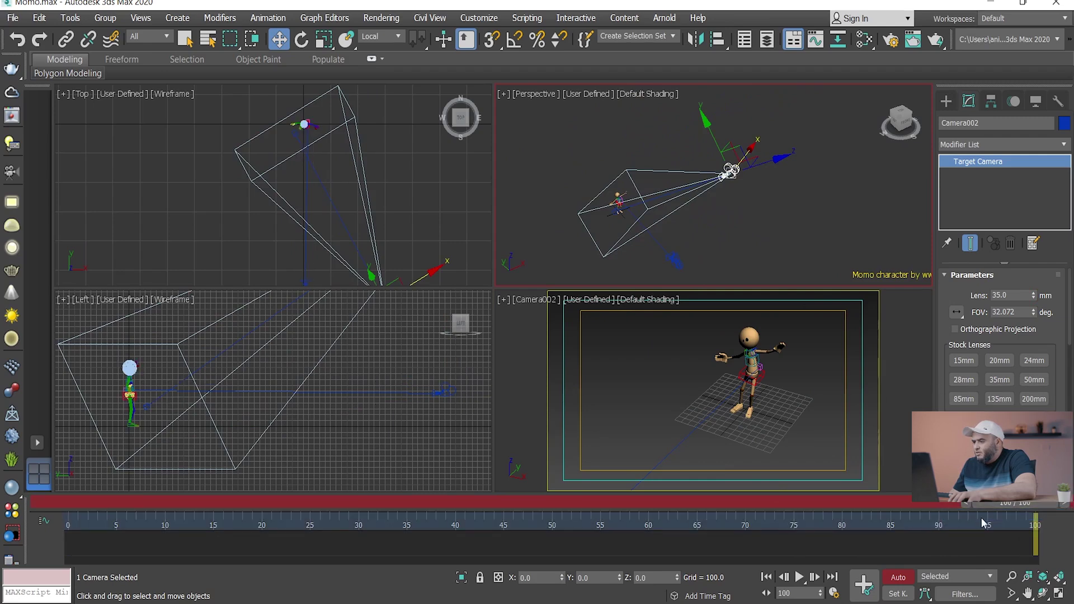
{"action": "right_click", "coordinate": [1035, 529]}
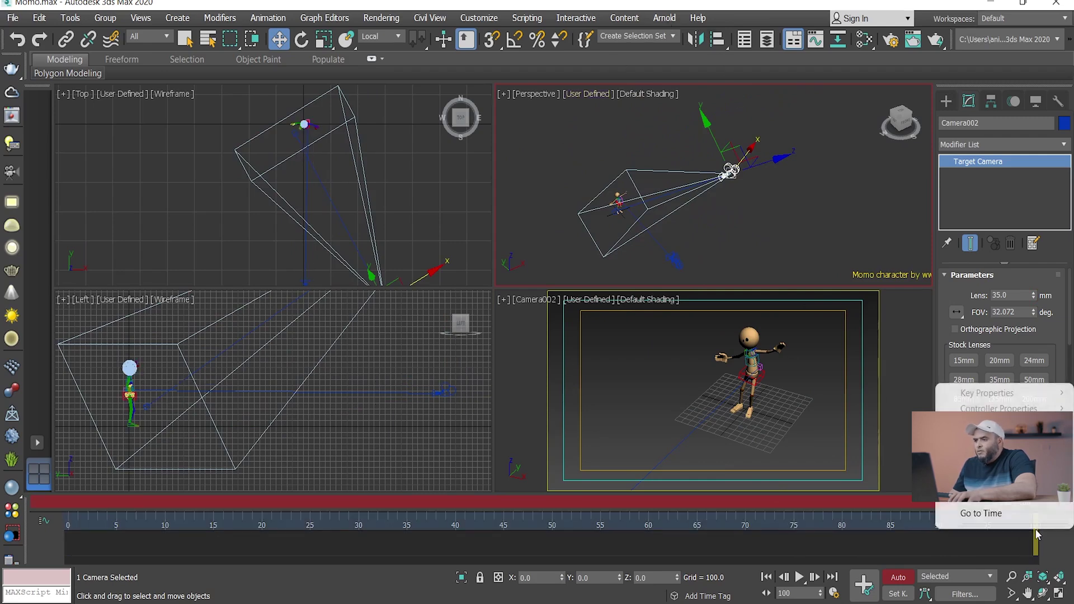
{"action": "left_click", "coordinate": [1001, 514]}
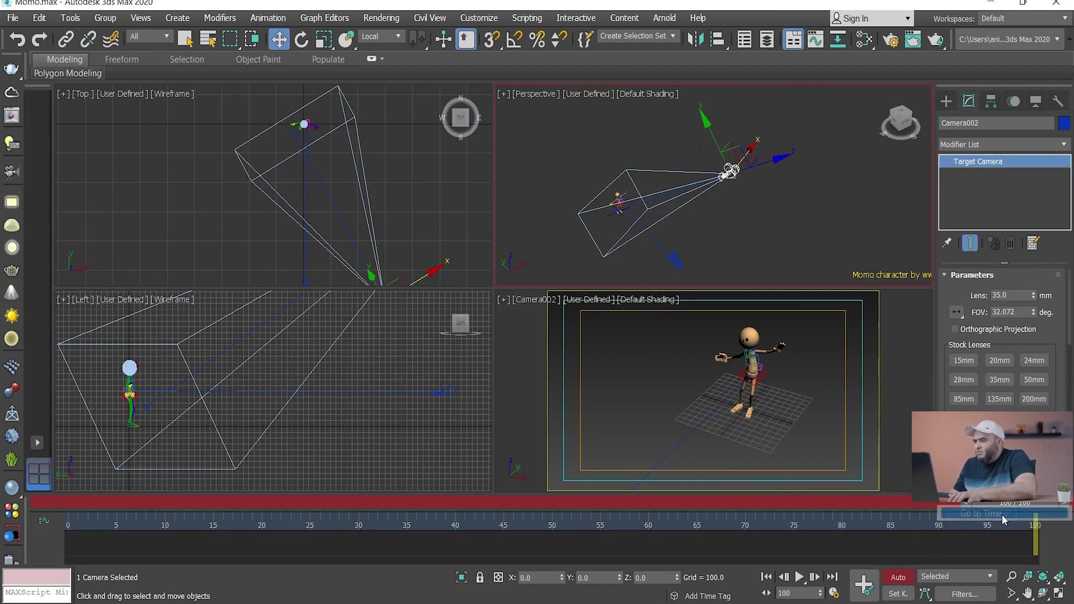
Switch the reference coordinate system to Parent and lower Camera002 by about 344 units along Z.
{"action": "right_click", "coordinate": [753, 183]}
{"action": "left_click", "coordinate": [759, 166]}
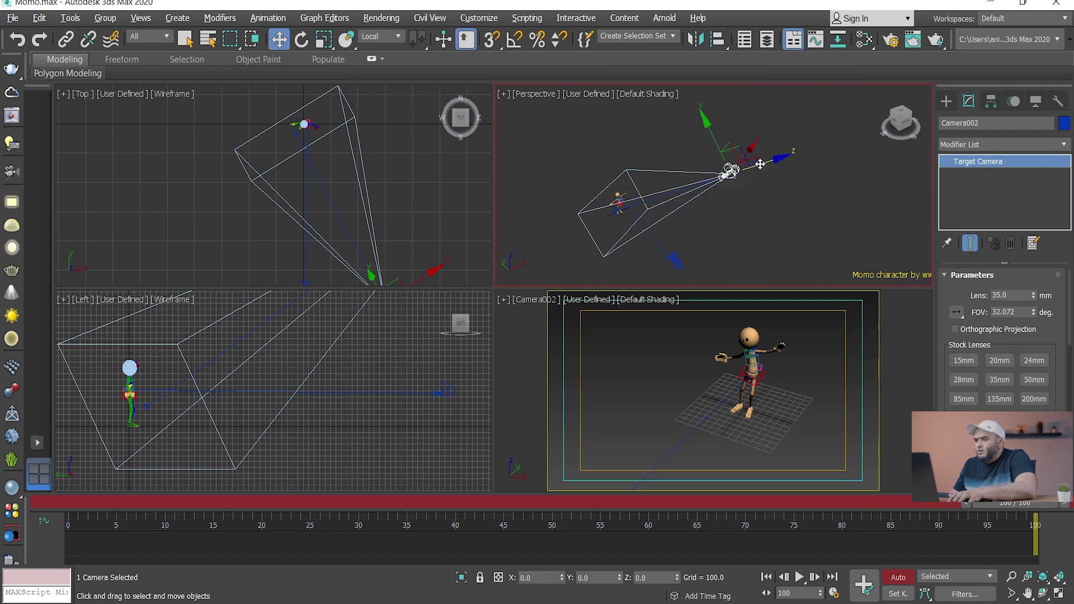
{"action": "right_click", "coordinate": [753, 205]}
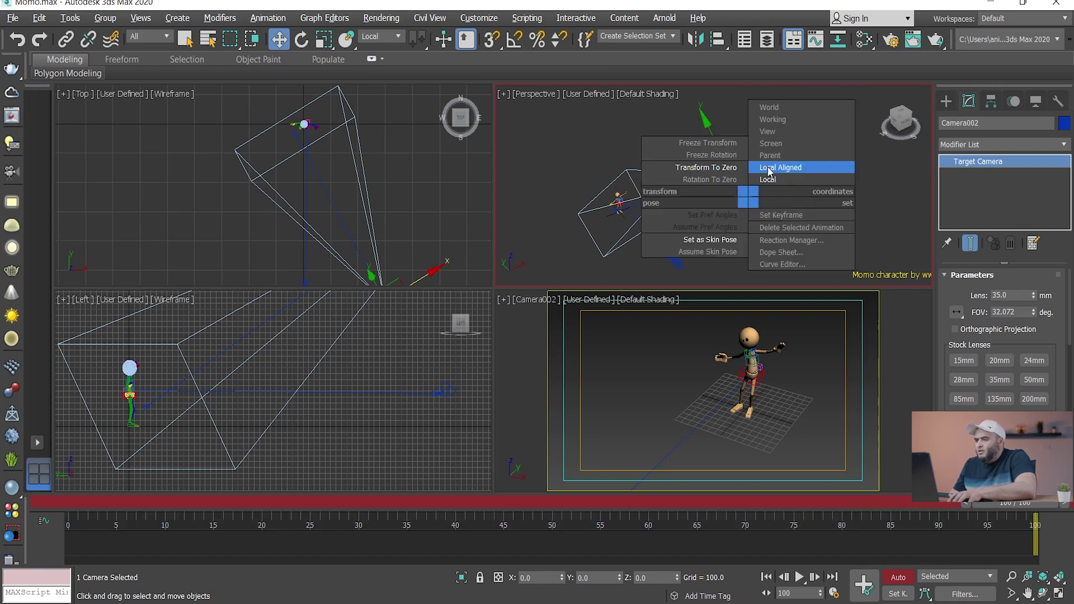
{"action": "left_click", "coordinate": [775, 148]}
{"action": "right_click", "coordinate": [763, 183]}
{"action": "left_click", "coordinate": [780, 124]}
{"action": "middle_click_drag", "start_coordinate": [713, 226], "coordinate": [729, 207], "text": "alt"}
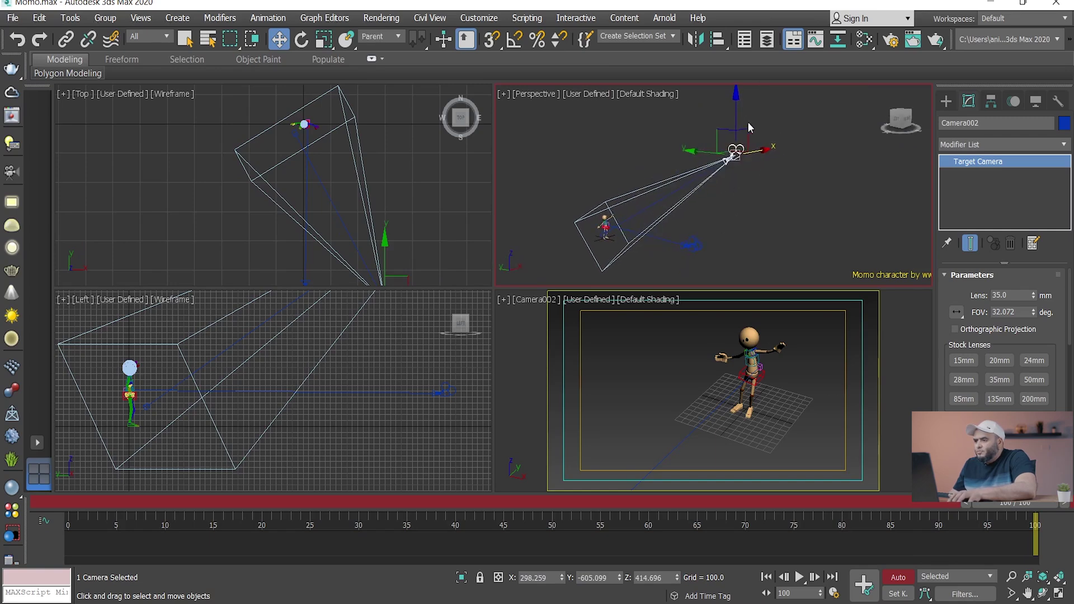
{"action": "left_click_drag", "start_coordinate": [739, 108], "coordinate": [738, 184]}
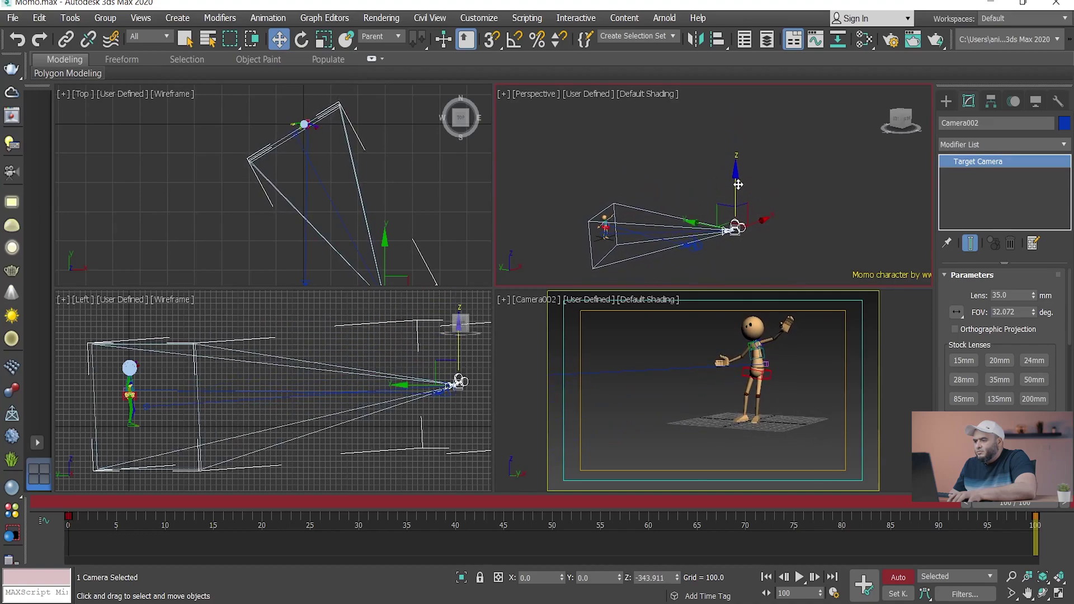
{"action": "scroll", "coordinate": [615, 224], "scroll_direction": "up", "scroll_amount": 7}
{"action": "left_click", "coordinate": [584, 240]}
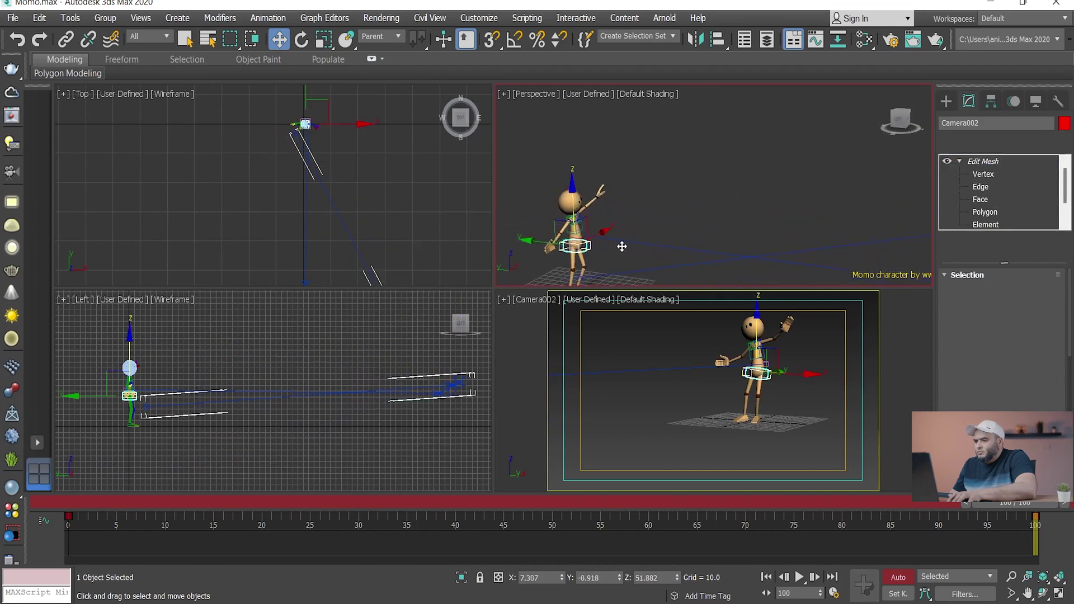
{"action": "middle_click_drag", "start_coordinate": [621, 246], "coordinate": [659, 238], "text": "alt"}
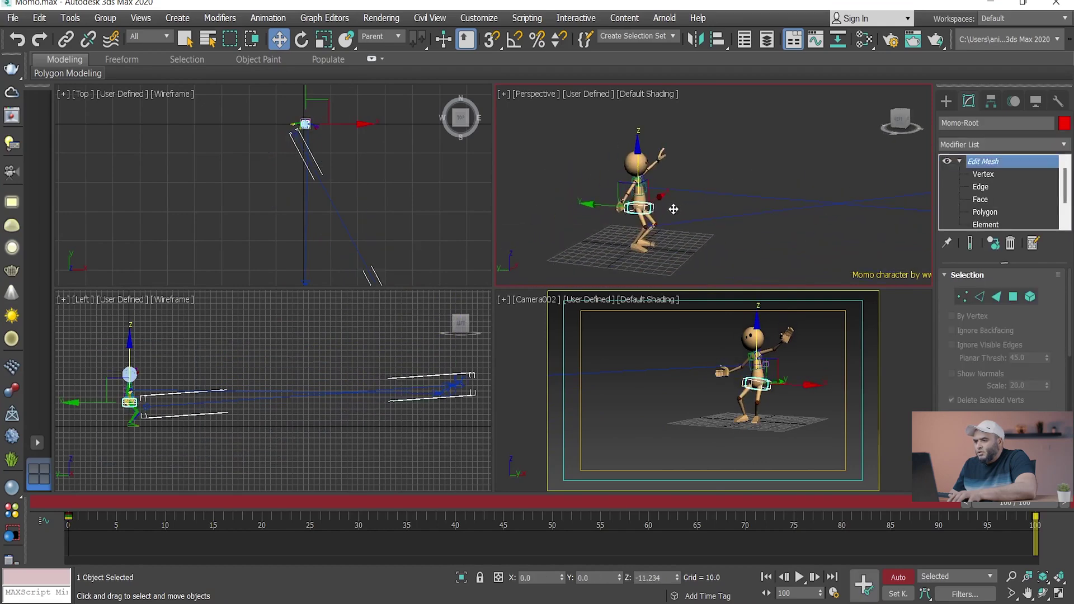
{"action": "key", "text": "ctrl+z"}
{"action": "left_click_drag", "start_coordinate": [643, 238], "coordinate": [647, 196]}
{"action": "right_click", "coordinate": [673, 205]}
{"action": "right_click", "coordinate": [669, 335]}
{"action": "key", "text": "ctrl+z"}
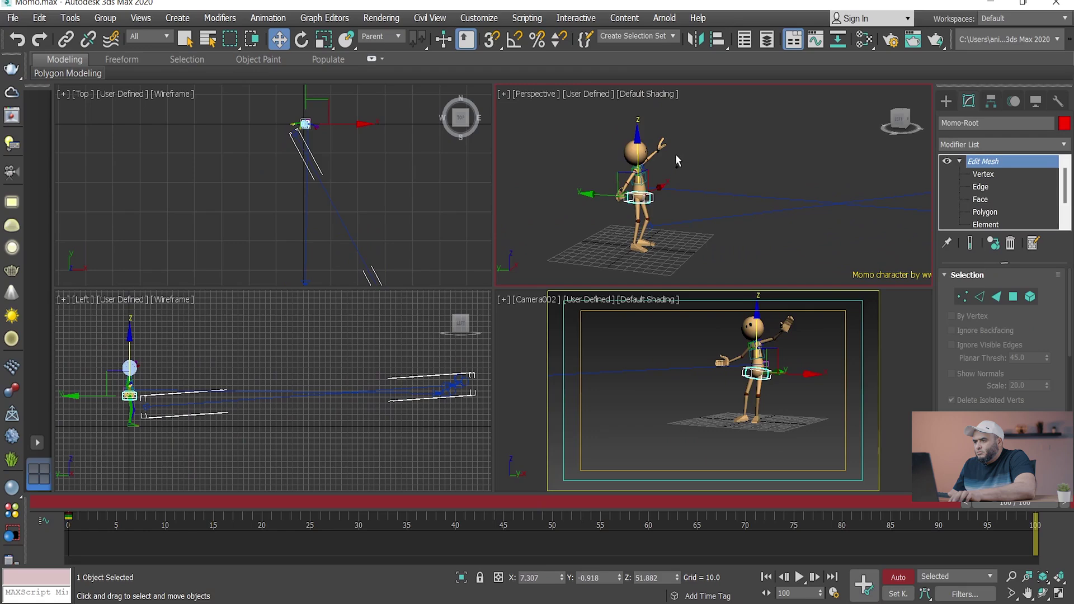
{"action": "key", "text": "ctrl+z"}
Select Camera002's target and raise it along Z to about 57.
{"action": "left_click", "coordinate": [662, 213]}
{"action": "middle_click_drag", "start_coordinate": [663, 214], "coordinate": [659, 231], "text": "alt"}
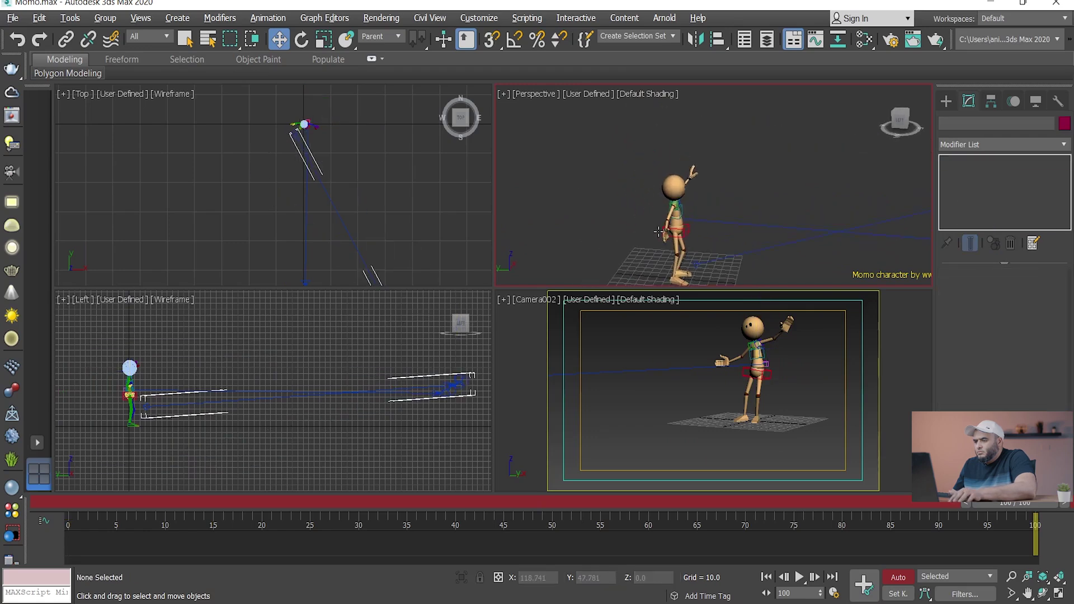
{"action": "left_click", "coordinate": [696, 265]}
{"action": "left_click_drag", "start_coordinate": [699, 219], "coordinate": [701, 198]}
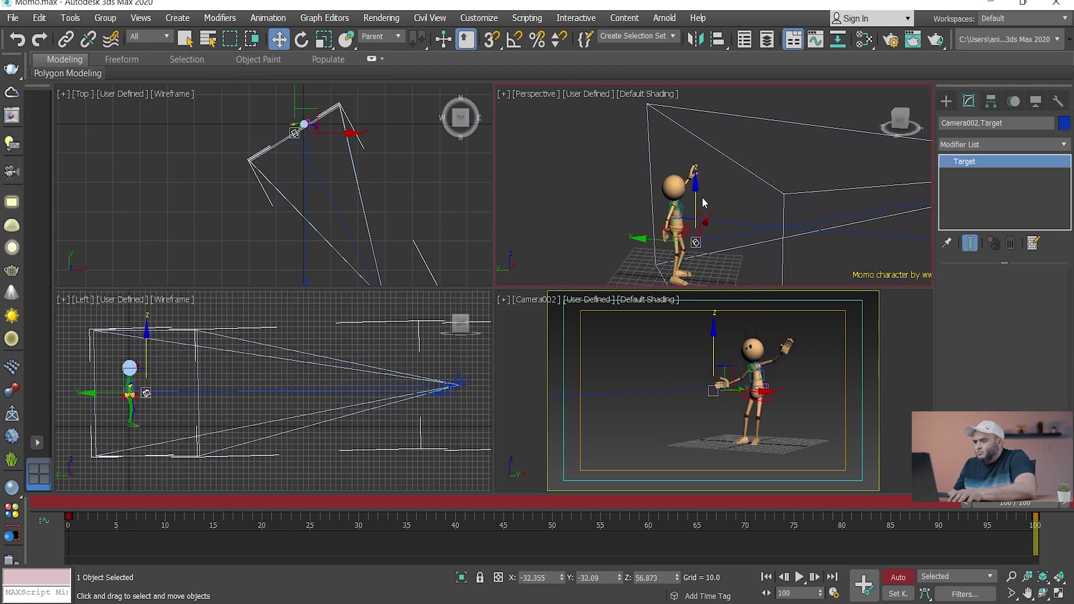
Select Camera002 and extend the timeline's end to frame 200.
{"action": "scroll", "coordinate": [764, 216], "scroll_direction": "down", "scroll_amount": 3}
{"action": "middle_click_drag", "start_coordinate": [764, 216], "coordinate": [767, 222], "text": "alt"}
{"action": "left_click", "coordinate": [868, 195]}
{"action": "right_click_drag", "start_coordinate": [928, 549], "coordinate": [651, 549], "text": "ctrl+alt"}
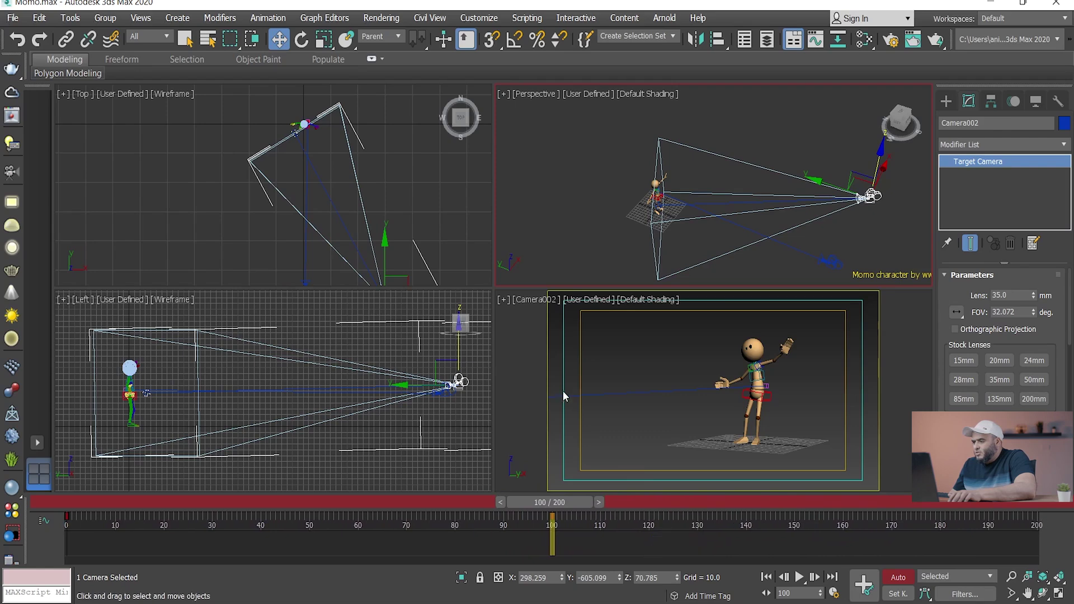
Move Camera002 closer to the character at frame 100 and shift its target to centre the character in the shot.
{"action": "middle_click_drag", "start_coordinate": [844, 155], "coordinate": [792, 205], "text": "alt"}
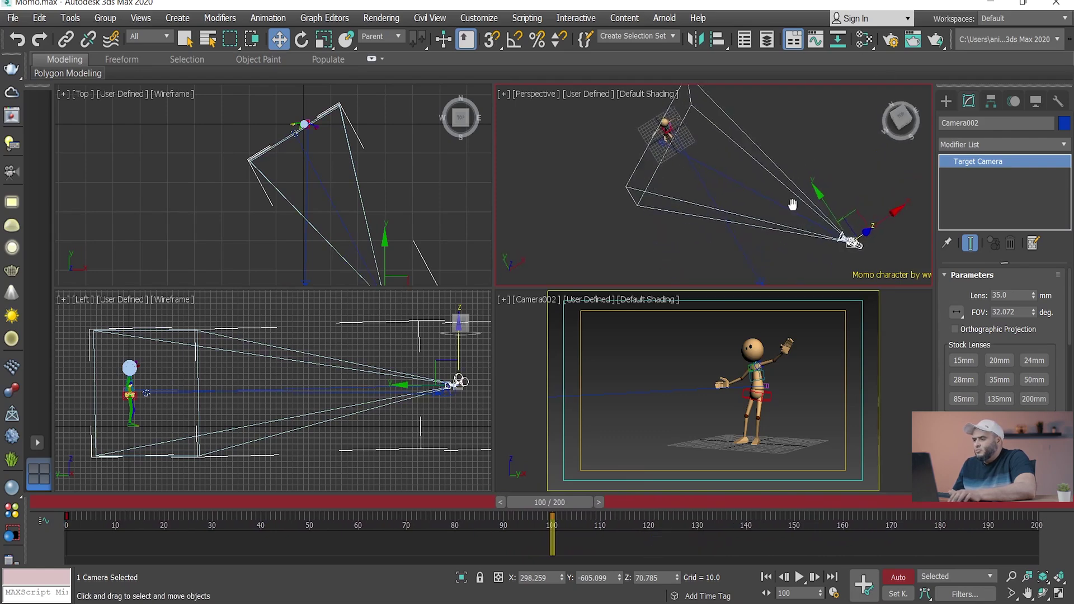
{"action": "left_click_drag", "start_coordinate": [852, 214], "coordinate": [783, 190]}
{"action": "left_click", "coordinate": [658, 145]}
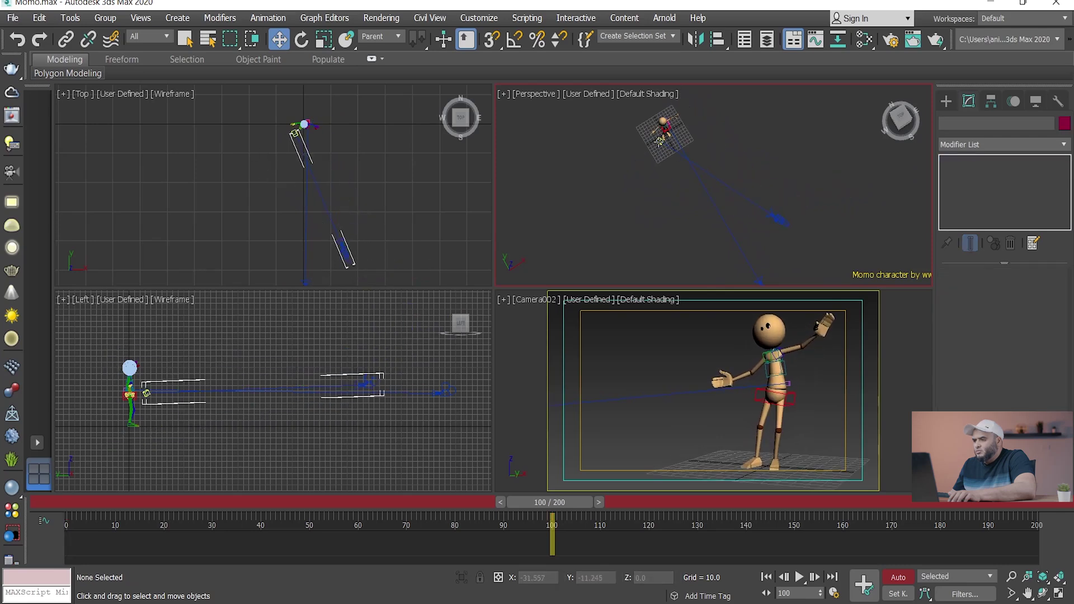
{"action": "left_click_drag", "start_coordinate": [667, 114], "coordinate": [677, 127]}
Undo the last camera target moves and the unintended change to the character's raised left arm.
{"action": "key", "text": "ctrl+z"}
{"action": "key", "text": "ctrl+z"}
{"action": "key", "text": "ctrl+z"}
{"action": "key", "text": "ctrl+z"}
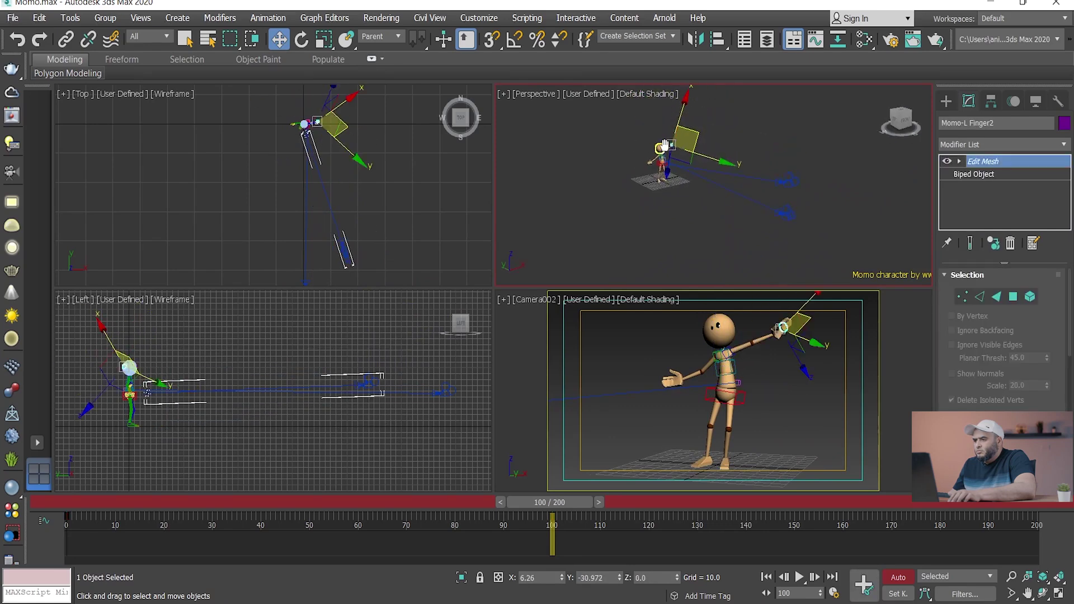
{"action": "scroll", "coordinate": [681, 193], "scroll_direction": "up", "scroll_amount": 8}
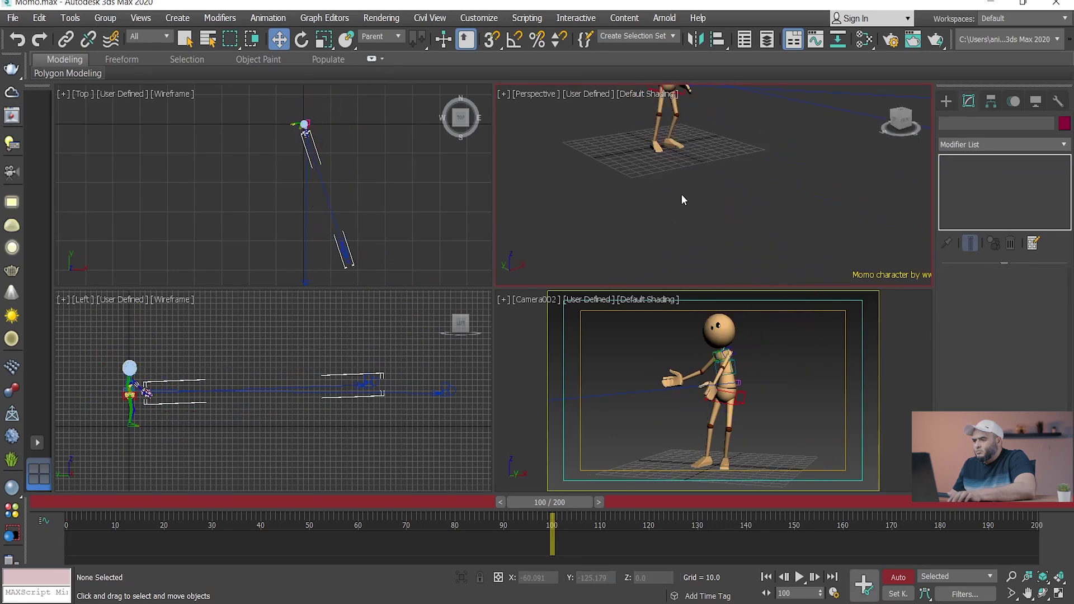
{"action": "left_click", "coordinate": [705, 216]}
{"action": "scroll", "coordinate": [704, 216], "scroll_direction": "down", "scroll_amount": 5}
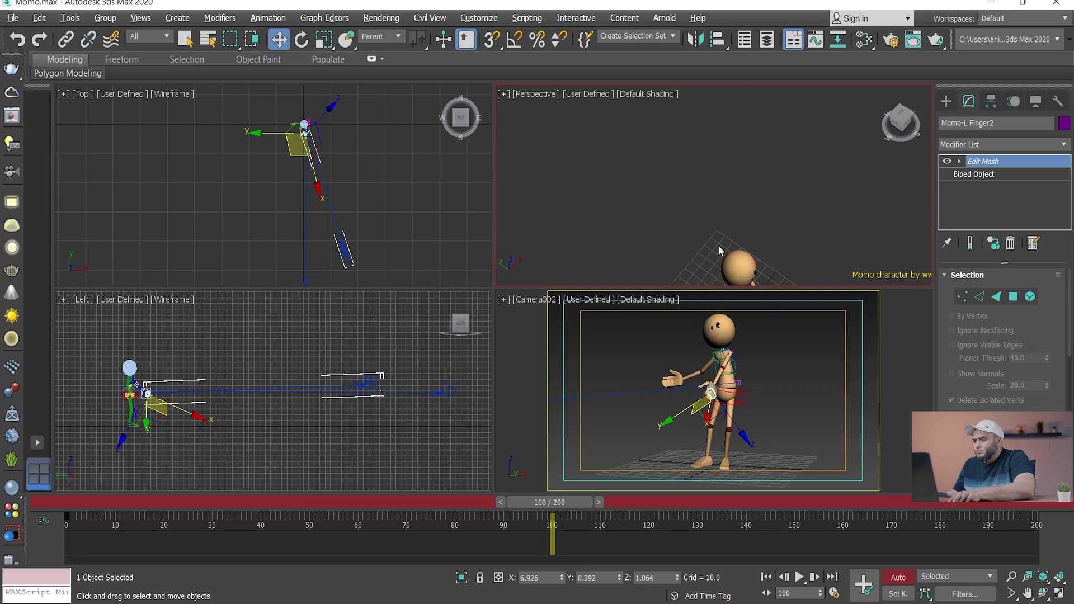
{"action": "key", "text": "ctrl+y"}
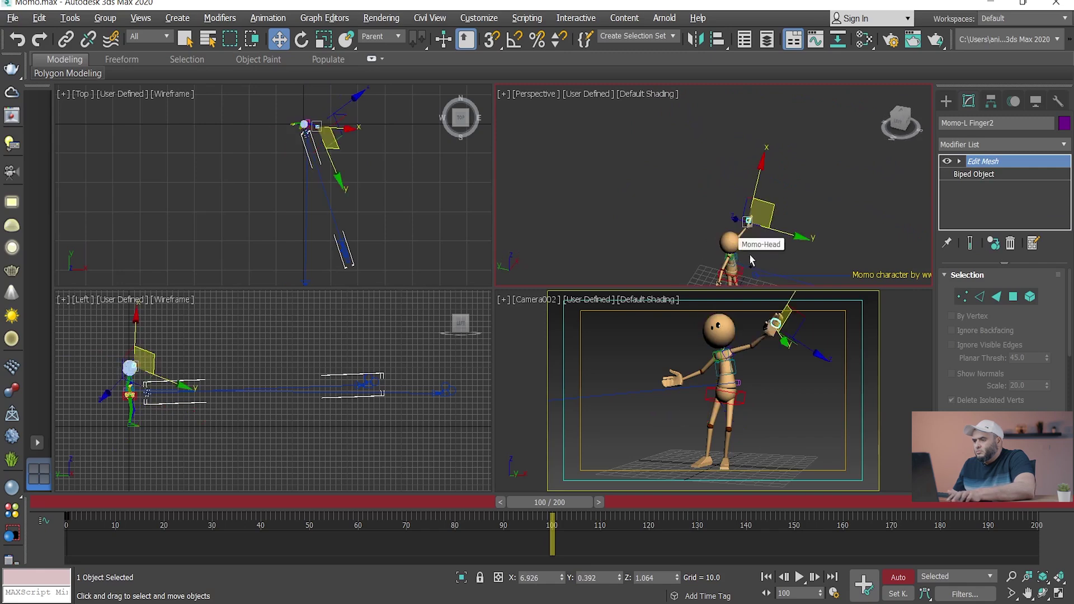
Select Camera002's target and move it onto the character's torso at frame 100, to about X 7.9, Y -12.3, Z 61.
{"action": "left_click", "coordinate": [738, 262]}
{"action": "mouse_move", "coordinate": [738, 262]}
{"action": "middle_mouse_down", "text": "alt"}
{"action": "mouse_move", "coordinate": [663, 232]}
{"action": "mouse_move", "coordinate": [742, 202]}
{"action": "middle_mouse_up", "text": "alt"}
{"action": "left_click_drag", "start_coordinate": [737, 193], "coordinate": [727, 184]}
{"action": "middle_click_drag", "start_coordinate": [727, 184], "coordinate": [712, 156], "text": "alt"}
{"action": "left_click_drag", "start_coordinate": [714, 153], "coordinate": [714, 152]}
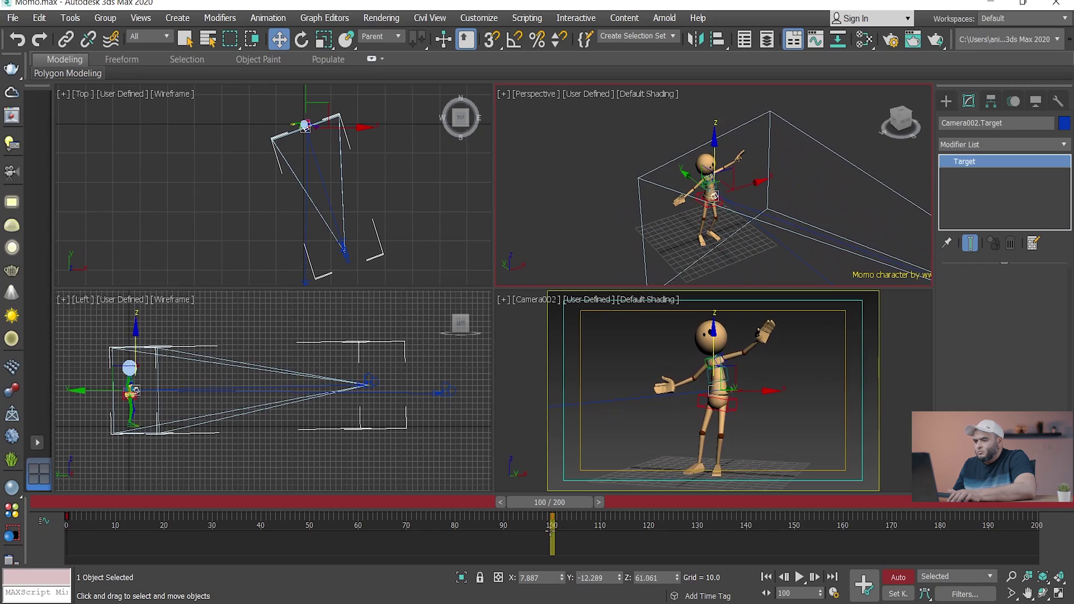
Shift the target's frame 100 key to frame 200 and move Camera002 closer there, to about X 133, Y -396.
{"action": "left_click_drag", "start_coordinate": [562, 526], "coordinate": [1036, 538]}
{"action": "left_click_drag", "start_coordinate": [548, 503], "coordinate": [999, 502]}
{"action": "key", "text": "w"}
{"action": "scroll", "coordinate": [727, 217], "scroll_direction": "down", "scroll_amount": 5}
{"action": "middle_click_drag", "start_coordinate": [740, 220], "coordinate": [772, 240], "text": "alt"}
{"action": "left_click", "coordinate": [780, 244]}
{"action": "left_click_drag", "start_coordinate": [987, 519], "coordinate": [1021, 507]}
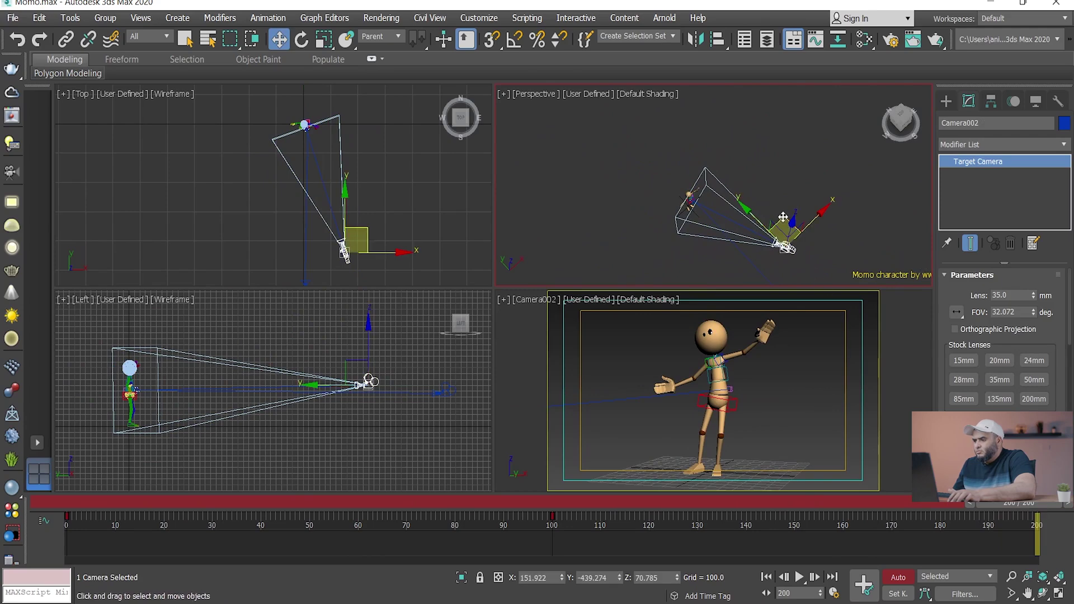
{"action": "left_click_drag", "start_coordinate": [784, 216], "coordinate": [773, 212]}
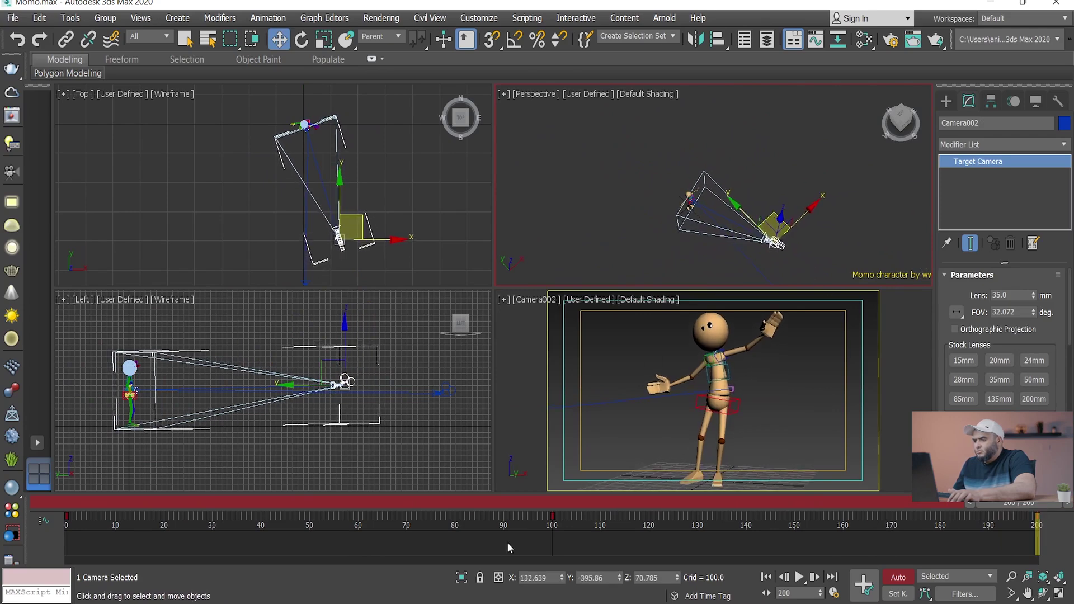
Delete Camera002's key at frame 100 and lower the camera along Z to about 118 at that frame.
{"action": "left_click", "coordinate": [561, 507]}
{"action": "left_click_drag", "start_coordinate": [559, 507], "coordinate": [553, 509]}
{"action": "key", "text": "w"}
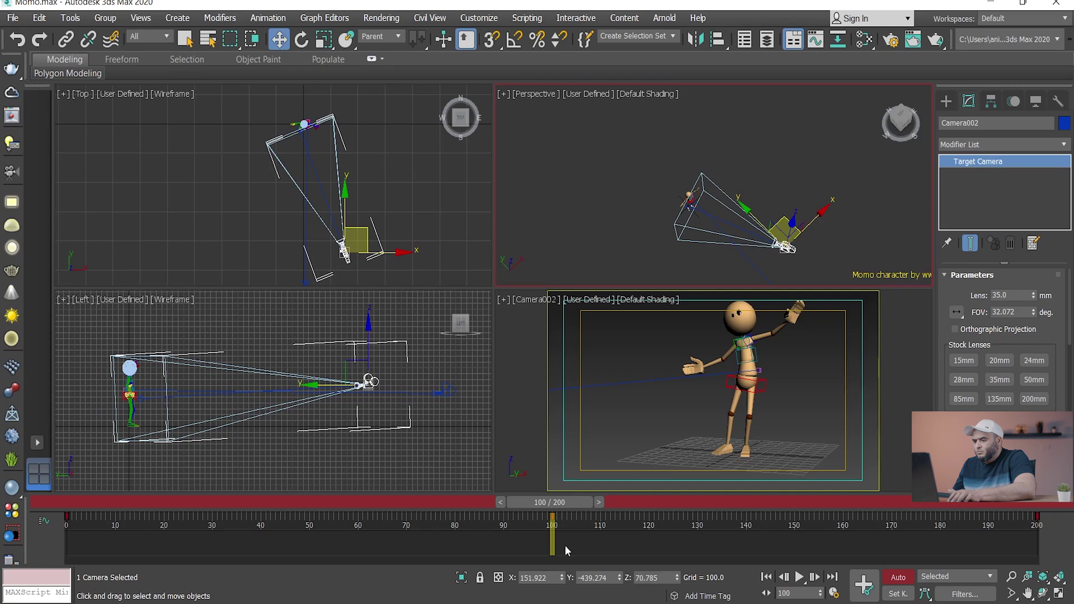
{"action": "key", "text": "Delete"}
{"action": "middle_click_drag", "start_coordinate": [739, 246], "coordinate": [750, 179], "text": "alt"}
{"action": "left_click_drag", "start_coordinate": [813, 155], "coordinate": [812, 187]}
Try reframing the Camera002 shot with slight view pans at frames 67 and 63.
{"action": "left_click_drag", "start_coordinate": [557, 505], "coordinate": [391, 502]}
{"action": "middle_click", "coordinate": [521, 335]}
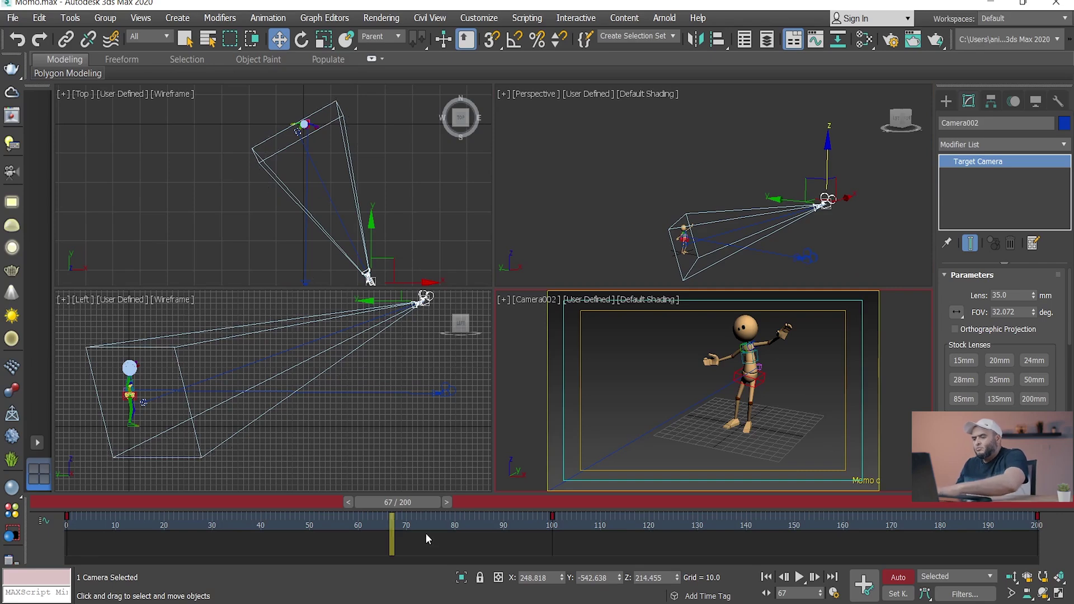
{"action": "mouse_move", "coordinate": [394, 505]}
{"action": "left_mouse_down"}
{"action": "mouse_move", "coordinate": [215, 502]}
{"action": "mouse_move", "coordinate": [358, 502]}
{"action": "mouse_move", "coordinate": [378, 518]}
{"action": "left_mouse_up"}
{"action": "key", "text": "w"}
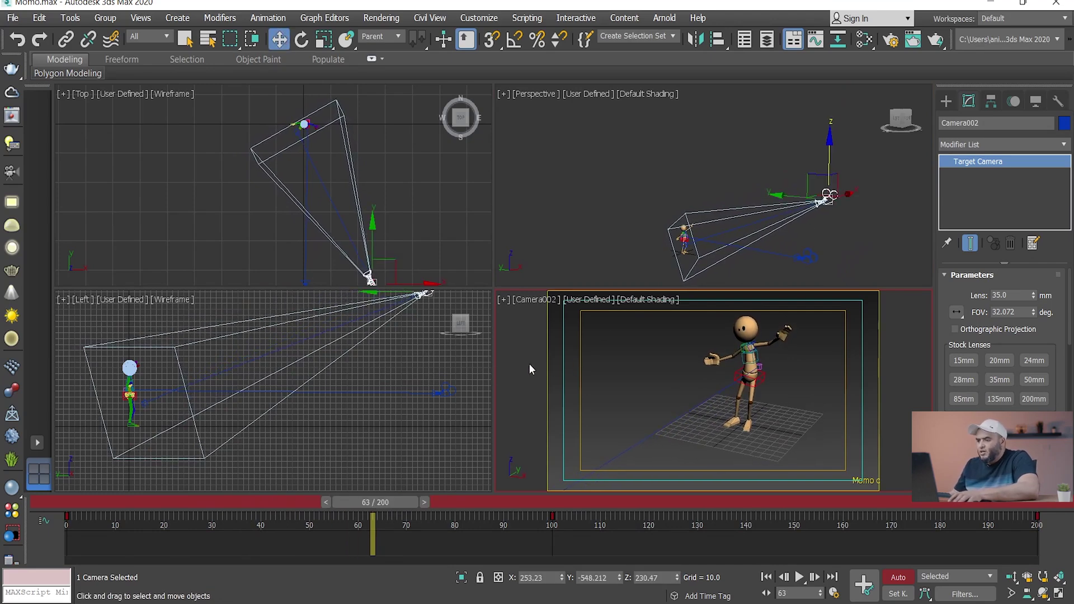
{"action": "middle_click_drag", "start_coordinate": [572, 371], "coordinate": [586, 370]}
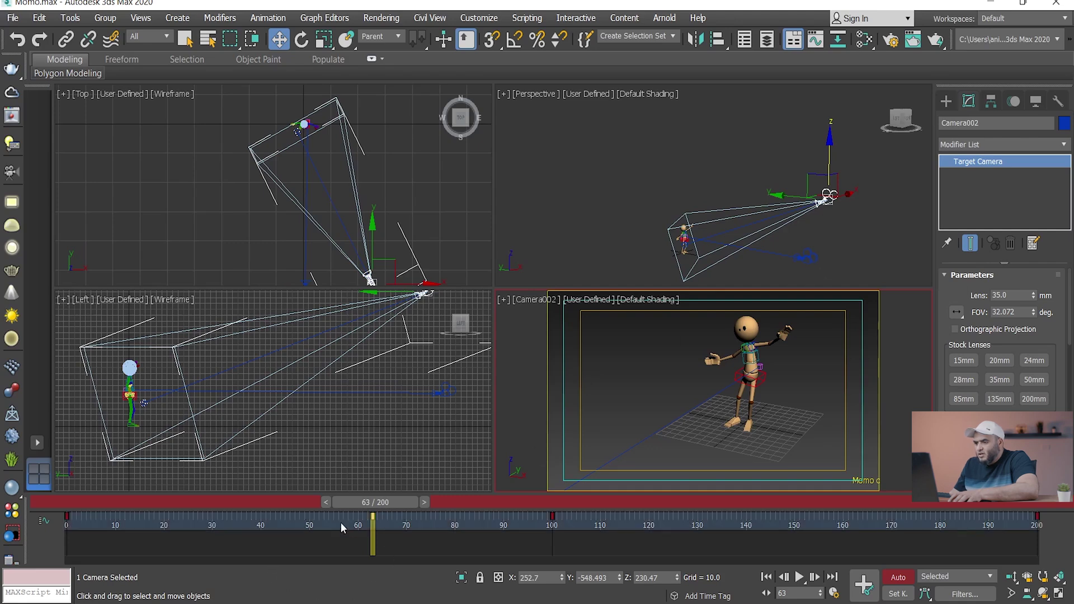
Maximize the Camera002 view and play back the camera animation.
{"action": "left_click_drag", "start_coordinate": [374, 501], "coordinate": [1018, 502]}
{"action": "key", "text": "w"}
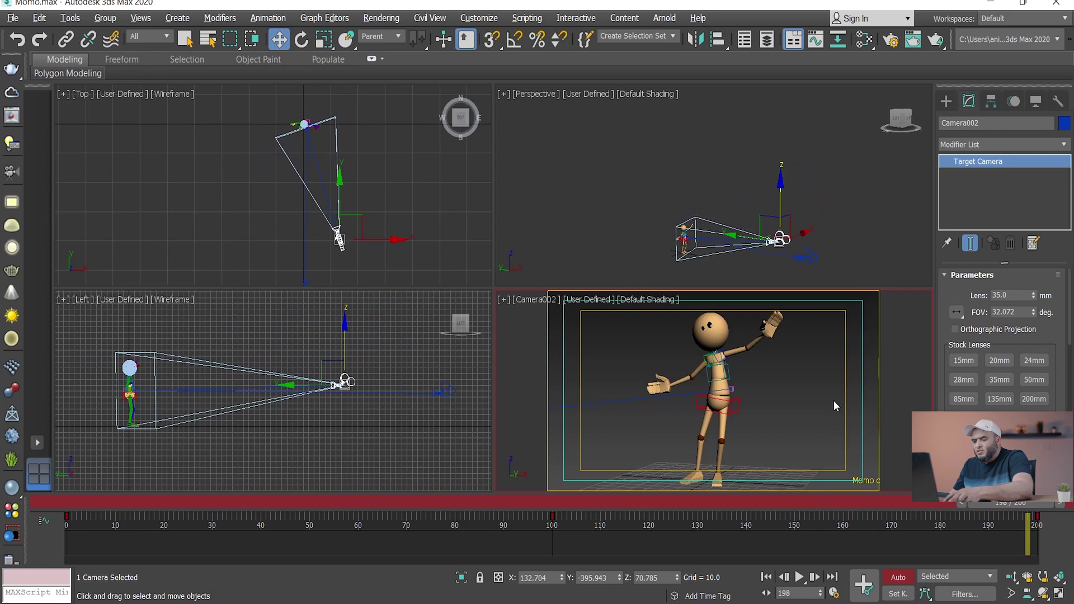
{"action": "key", "text": "alt+w"}
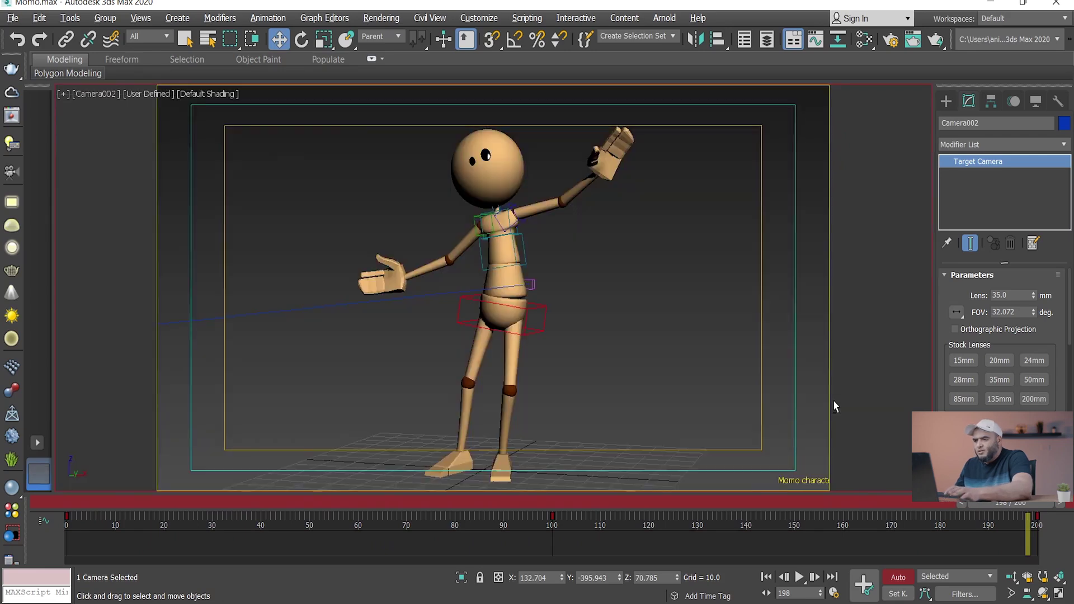
{"action": "key", "text": "slash"}
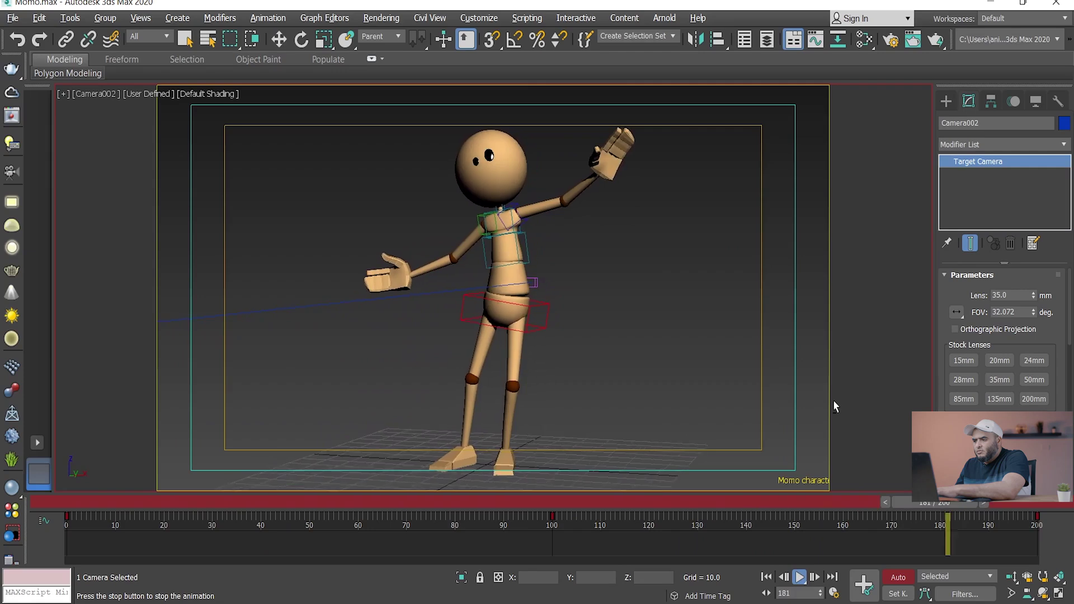
{"action": "key", "text": "/"}
Open the Curve Editor and examine Camera002's position curves and their keys at frame 100.
{"action": "left_click", "coordinate": [818, 42]}
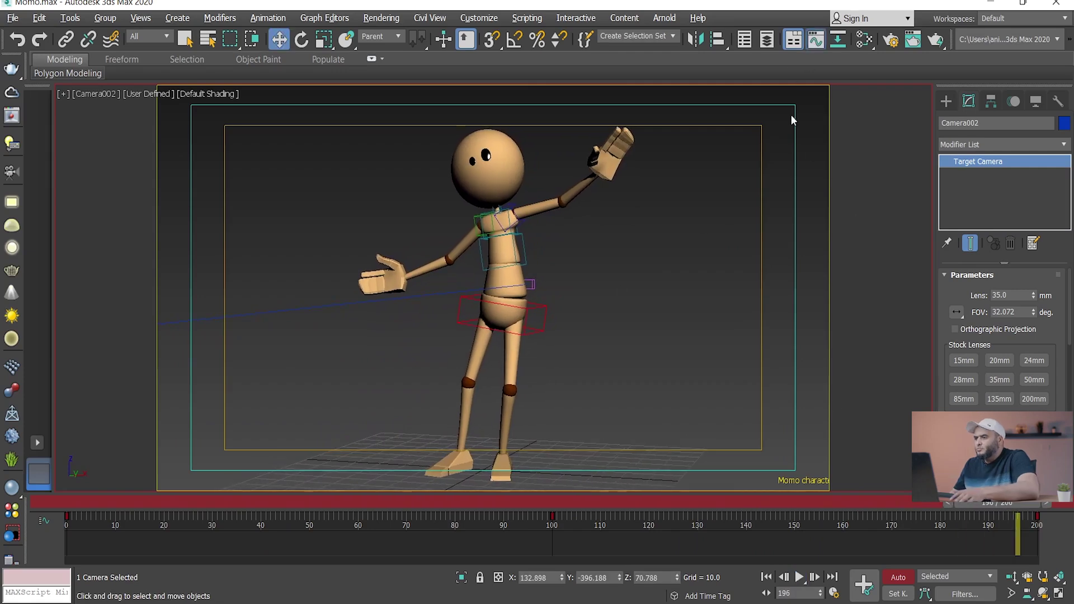
{"action": "middle_click_drag", "start_coordinate": [632, 180], "coordinate": [554, 143], "text": "ctrl+alt"}
{"action": "left_click", "coordinate": [640, 180]}
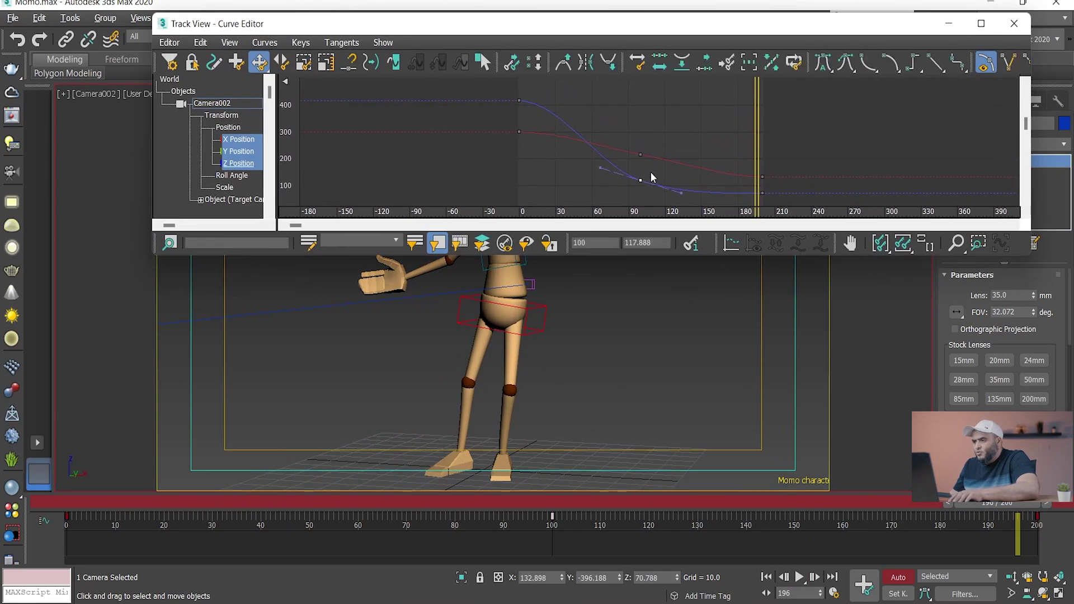
{"action": "left_click", "coordinate": [640, 154]}
Select Camera002's target, delete its extra keys at frames 63 and 67, and close the Curve Editor.
{"action": "left_click", "coordinate": [90, 94]}
{"action": "left_click", "coordinate": [145, 384]}
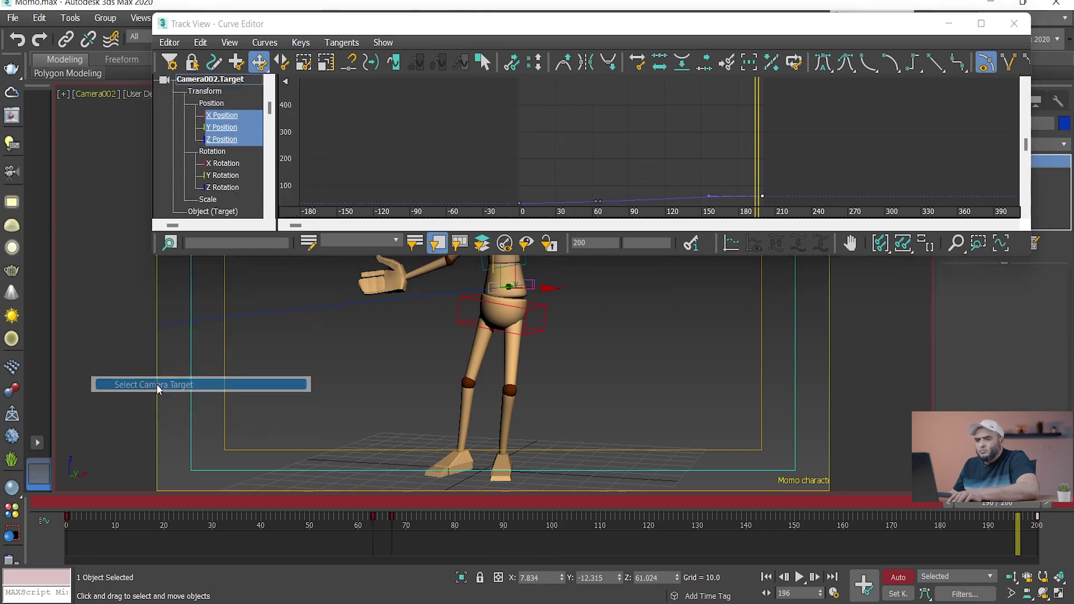
{"action": "middle_click_drag", "start_coordinate": [633, 98], "coordinate": [653, 157]}
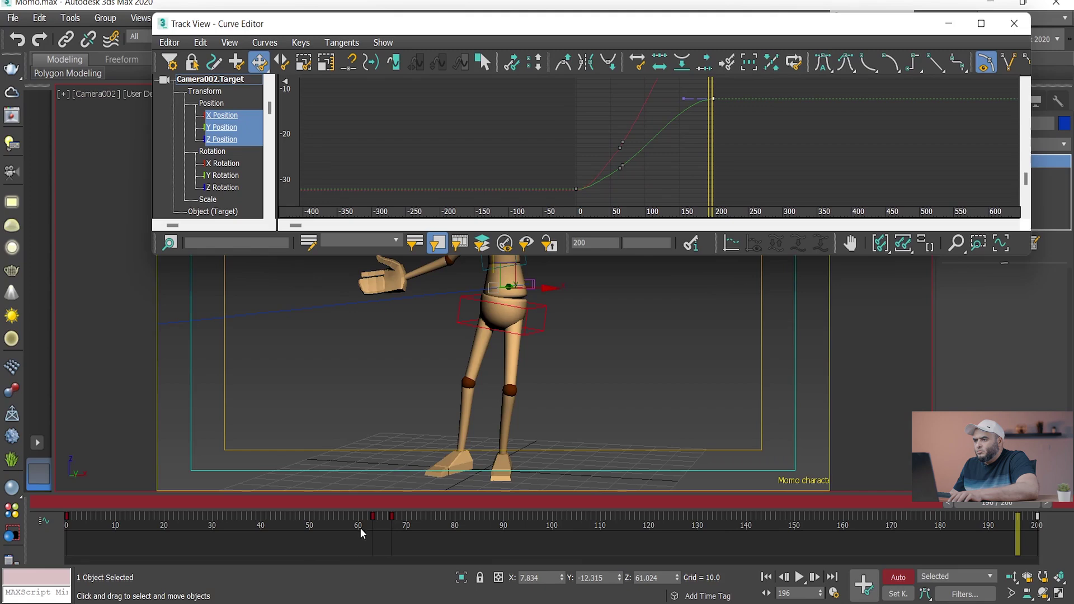
{"action": "left_click_drag", "start_coordinate": [442, 546], "coordinate": [369, 541]}
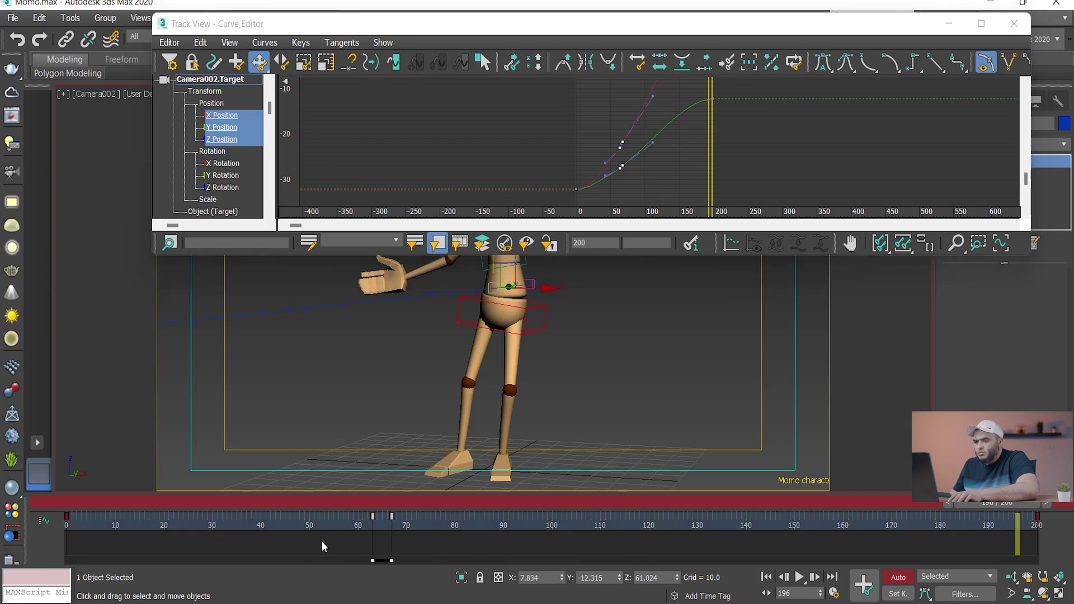
{"action": "key", "text": "Delete"}
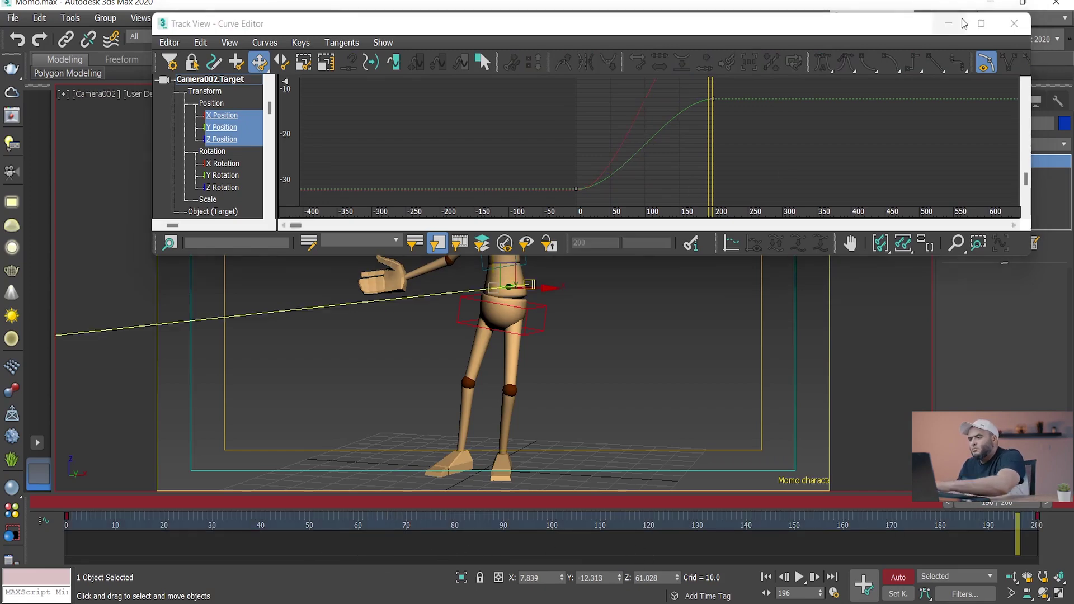
{"action": "left_click", "coordinate": [1002, 23]}
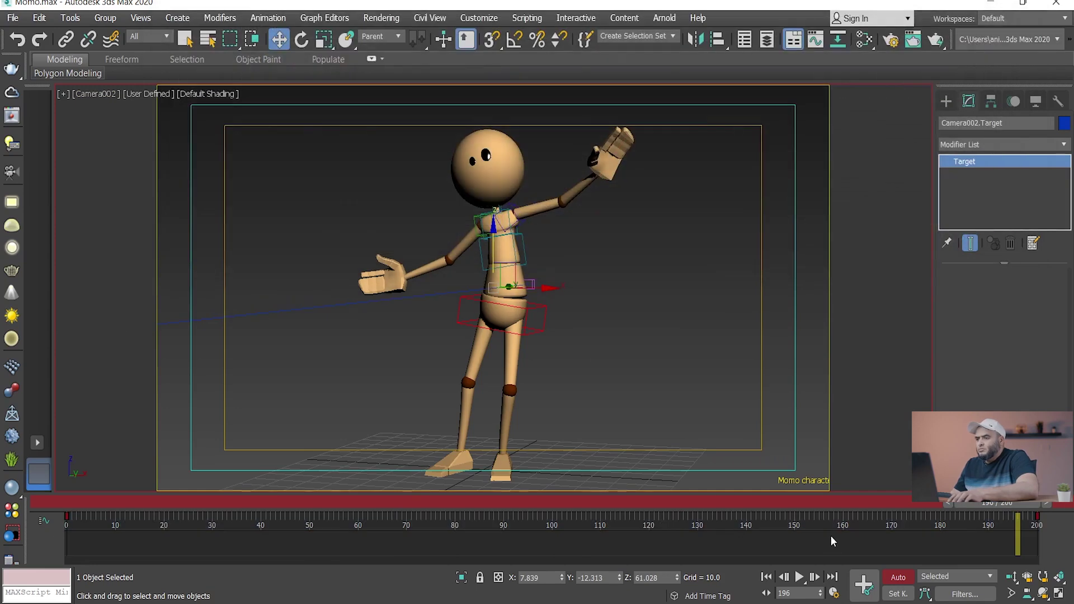
Play back the corrected camera animation and return to frame 0.
{"action": "key", "text": "/"}
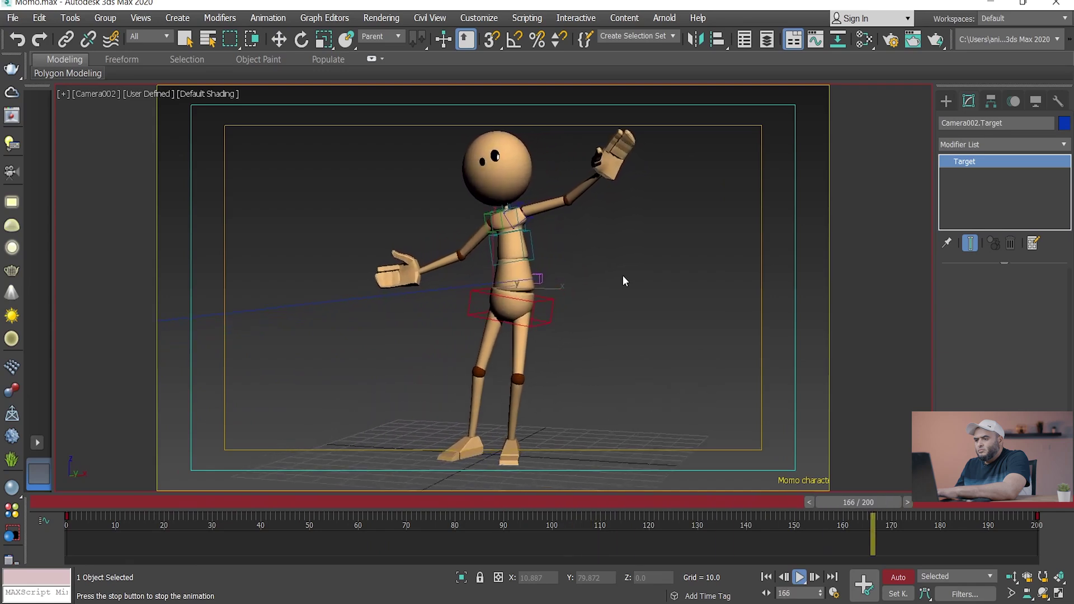
{"action": "key", "text": "/"}
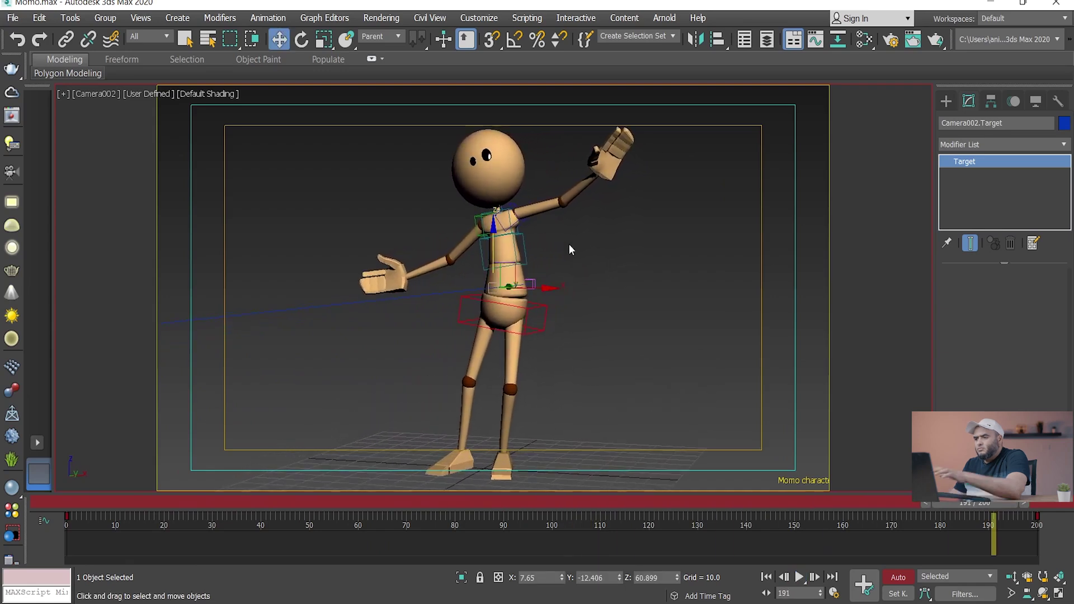
{"action": "left_click_drag", "start_coordinate": [964, 503], "coordinate": [67, 502]}
{"action": "key", "text": "w"}
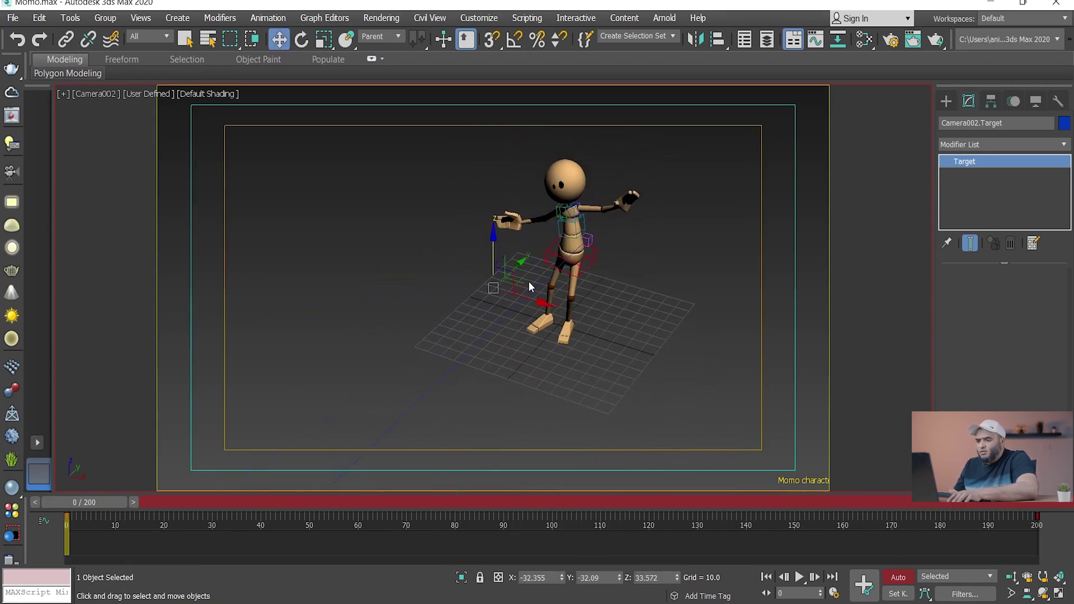
Switch the maximized view to Perspective and select Camera002.
{"action": "key", "text": "p"}
{"action": "middle_click_drag", "start_coordinate": [539, 283], "coordinate": [723, 292], "text": "alt"}
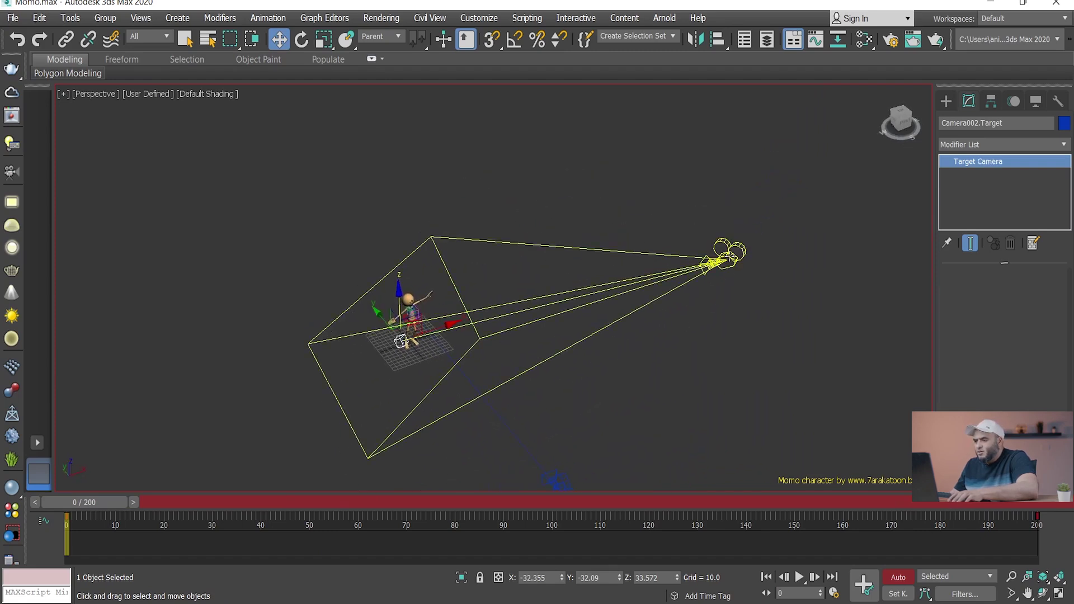
{"action": "left_click", "coordinate": [723, 256]}
Rename Camera002 as "camera from 1-200".
{"action": "left_click_drag", "start_coordinate": [1001, 124], "coordinate": [868, 126]}
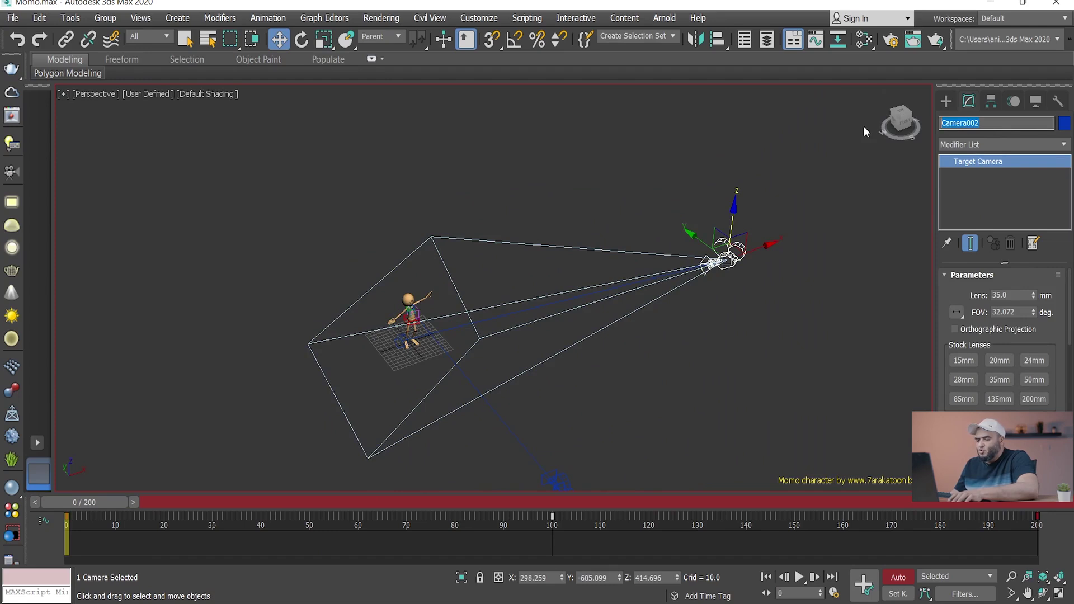
{"action": "type", "text": "camera"}
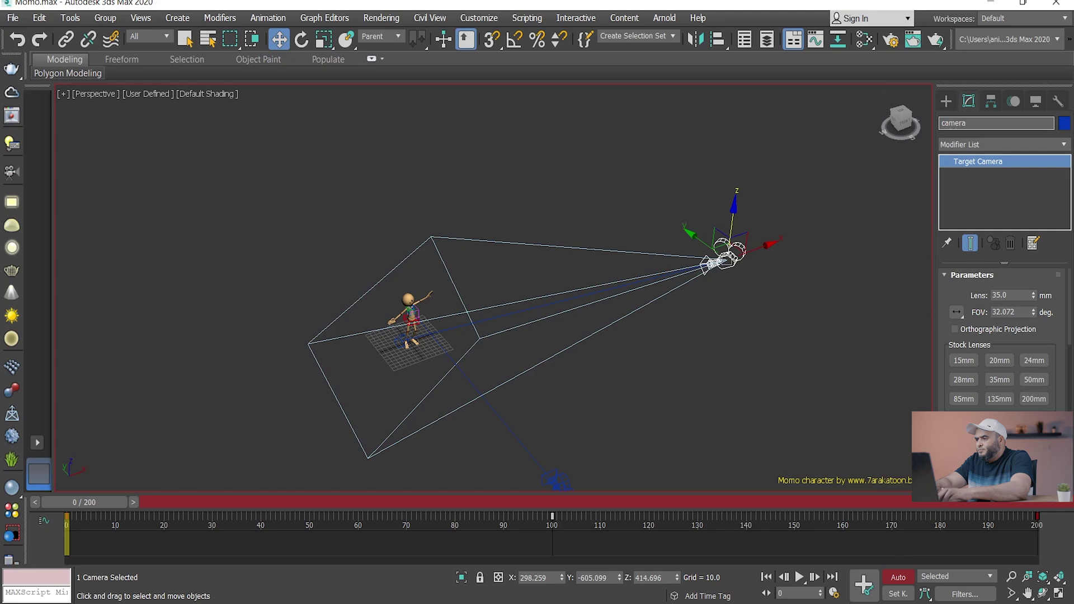
{"action": "type", "text": " from 1-200"}
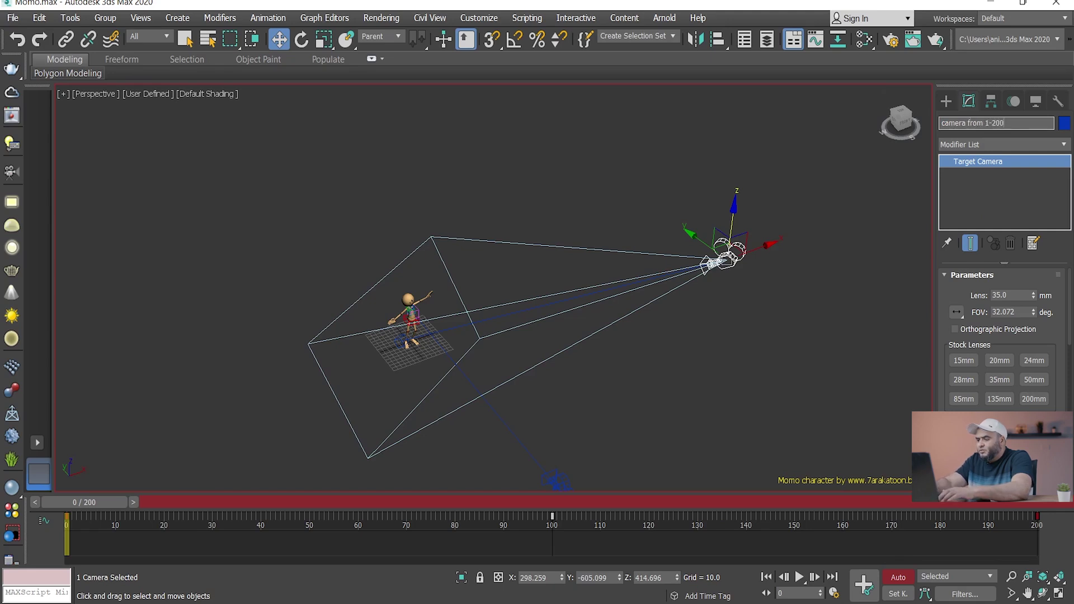
{"action": "key", "text": "Return"}
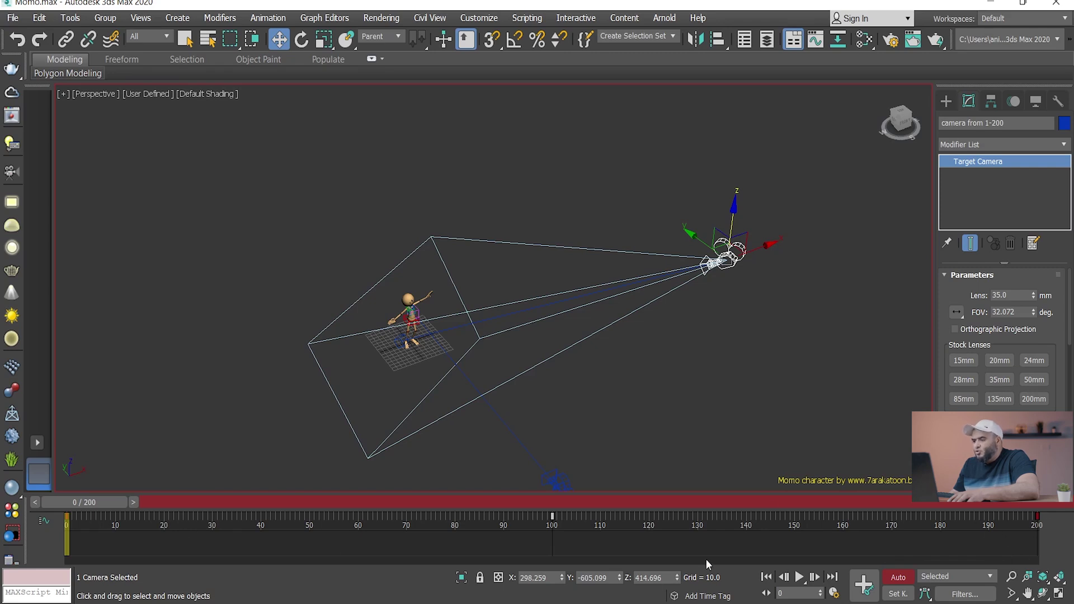
Shorten the timeline to end at frame 163, go to that frame, and undo the camera's rename.
{"action": "right_click_drag", "start_coordinate": [818, 543], "coordinate": [948, 557], "text": "ctrl+alt"}
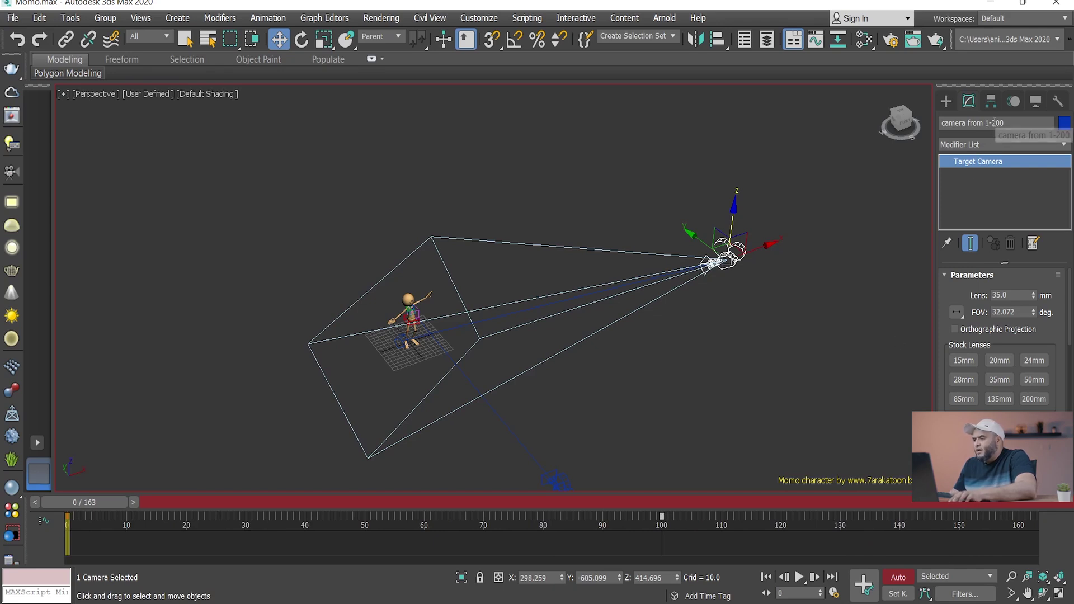
{"action": "left_click", "coordinate": [1033, 522]}
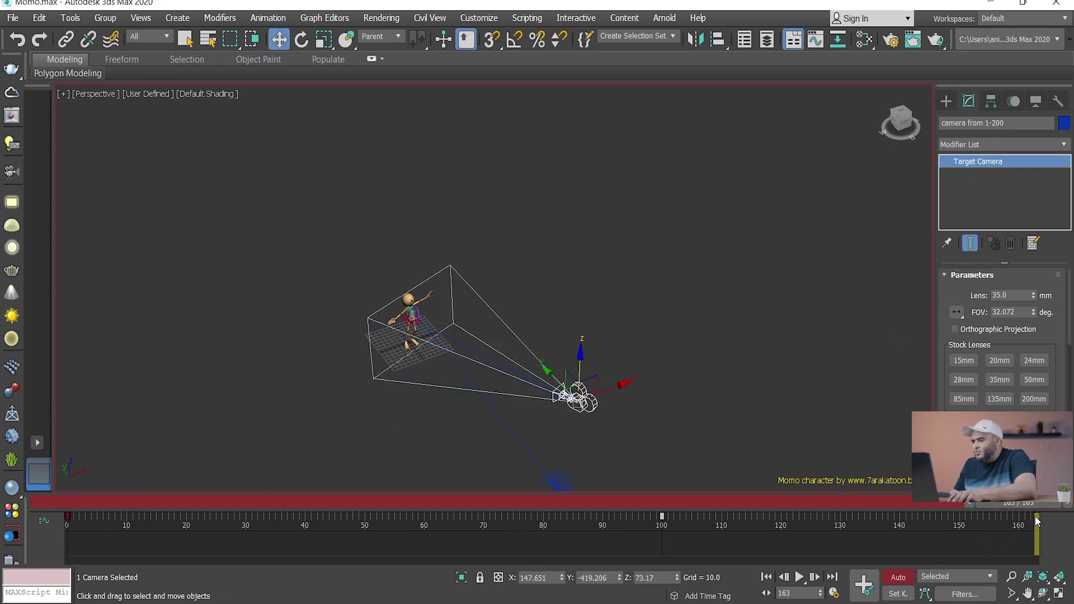
{"action": "key", "text": "ctrl+z"}
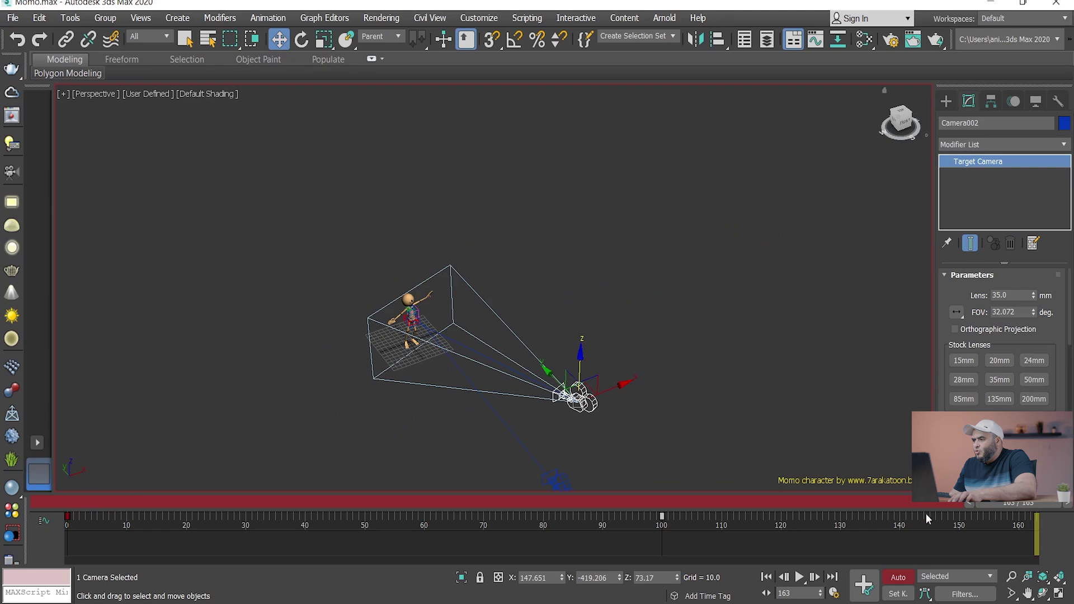
Add a time tag named "camera 0-200" at frame 163.
{"action": "left_click", "coordinate": [717, 598]}
{"action": "left_click", "coordinate": [722, 572]}
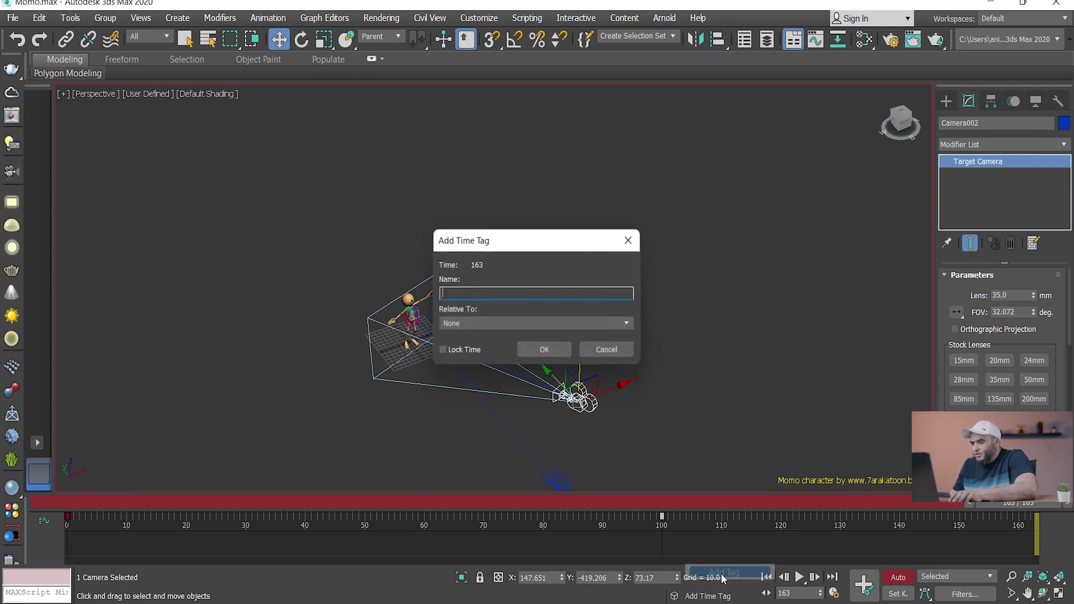
{"action": "type", "text": "camera "}
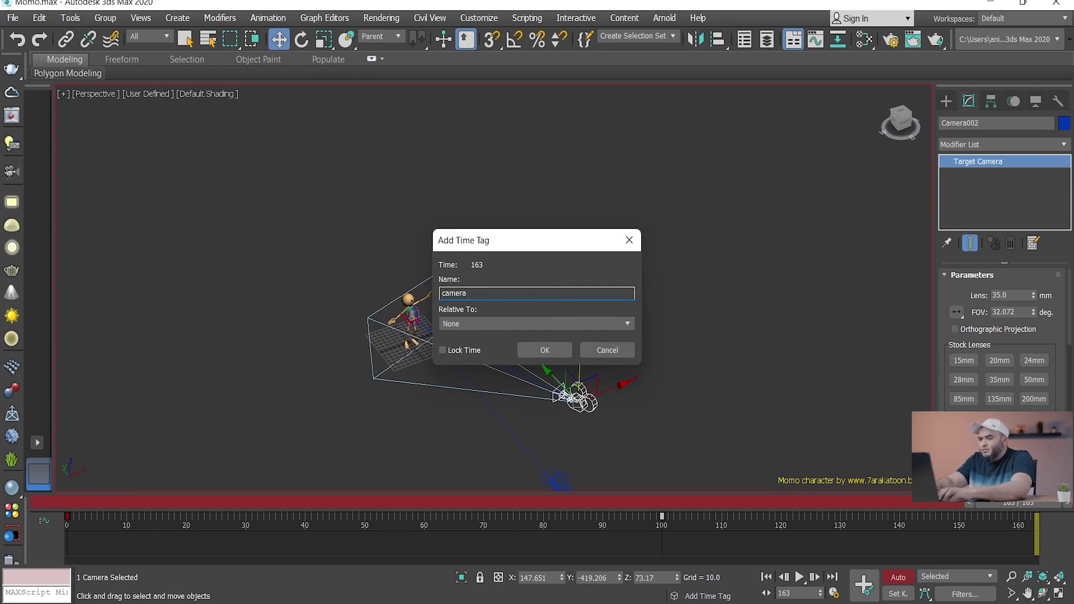
{"action": "type", "text": "0-200"}
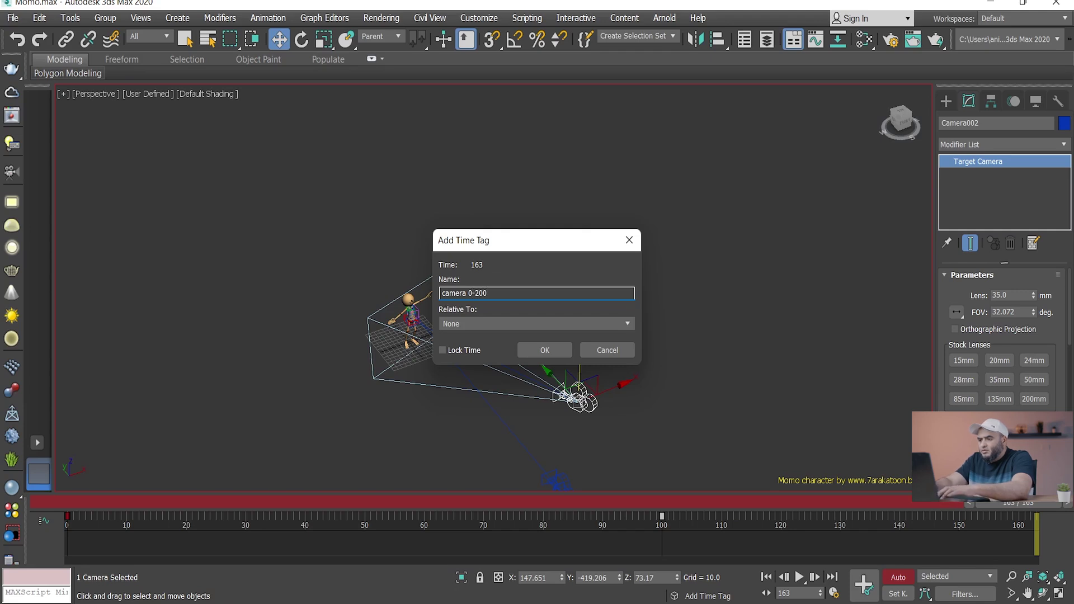
{"action": "left_click", "coordinate": [544, 351]}
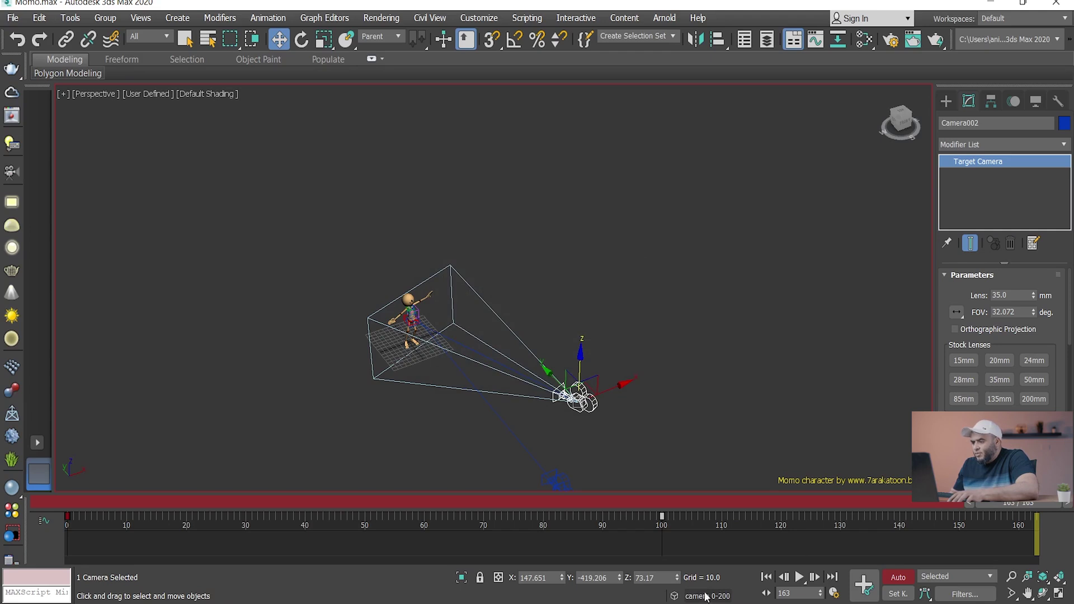
Extend the timeline to end at frame 200 and return to frame 0.
{"action": "left_click_drag", "start_coordinate": [1029, 502], "coordinate": [137, 501]}
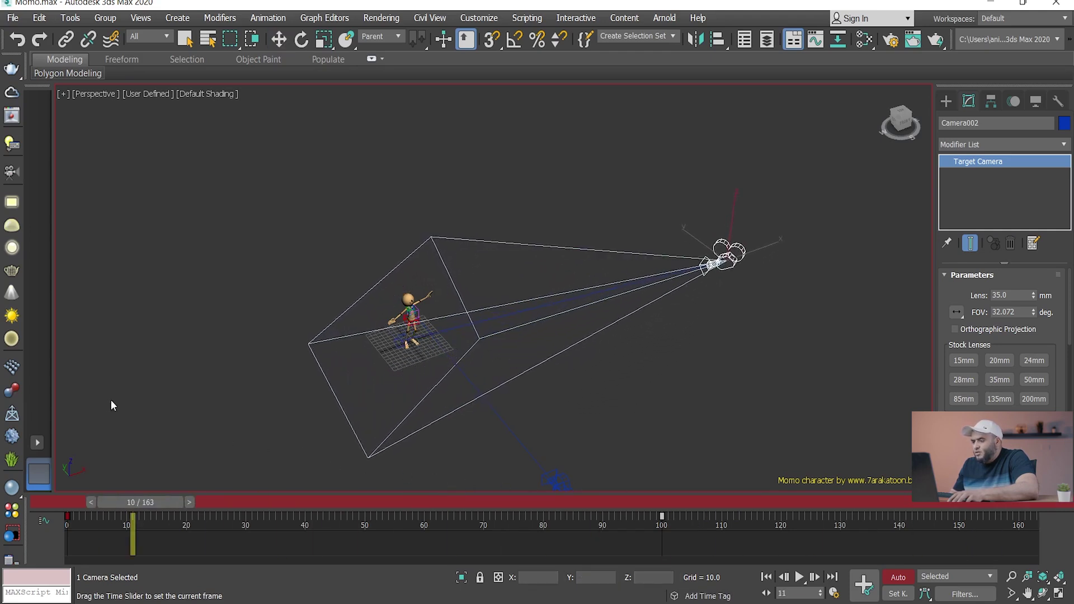
{"action": "key", "text": "Home"}
{"action": "key", "text": "w"}
{"action": "right_click_drag", "start_coordinate": [995, 535], "coordinate": [788, 525], "text": "ctrl+alt"}
{"action": "left_click_drag", "start_coordinate": [106, 503], "coordinate": [84, 503]}
{"action": "key", "text": "w"}
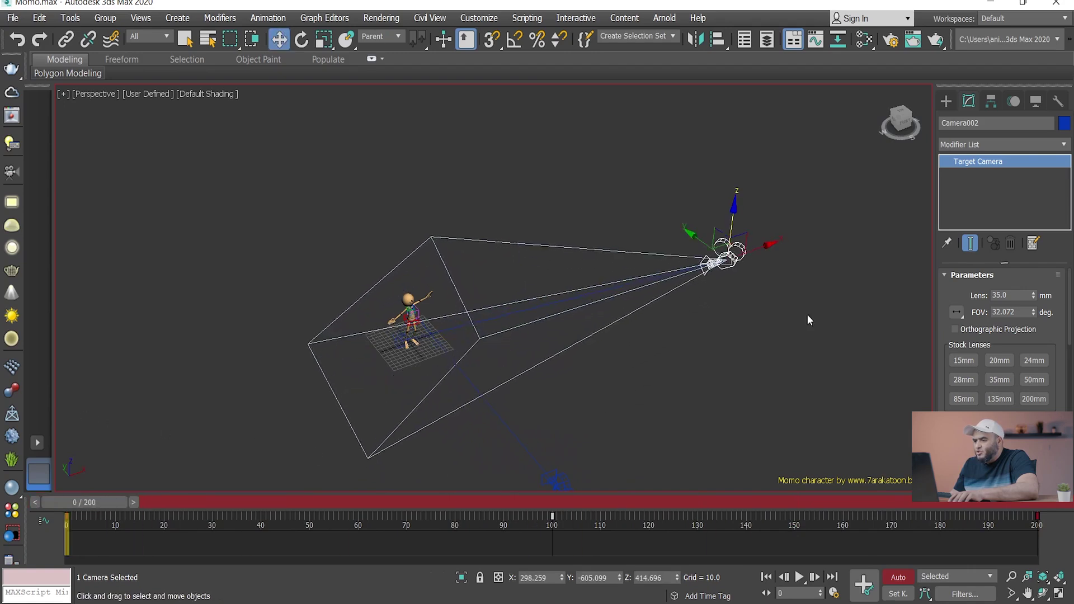
Lock the Move, Rotate and Scale transforms on all axes for Camera002 and its target.
{"action": "left_click", "coordinate": [990, 101]}
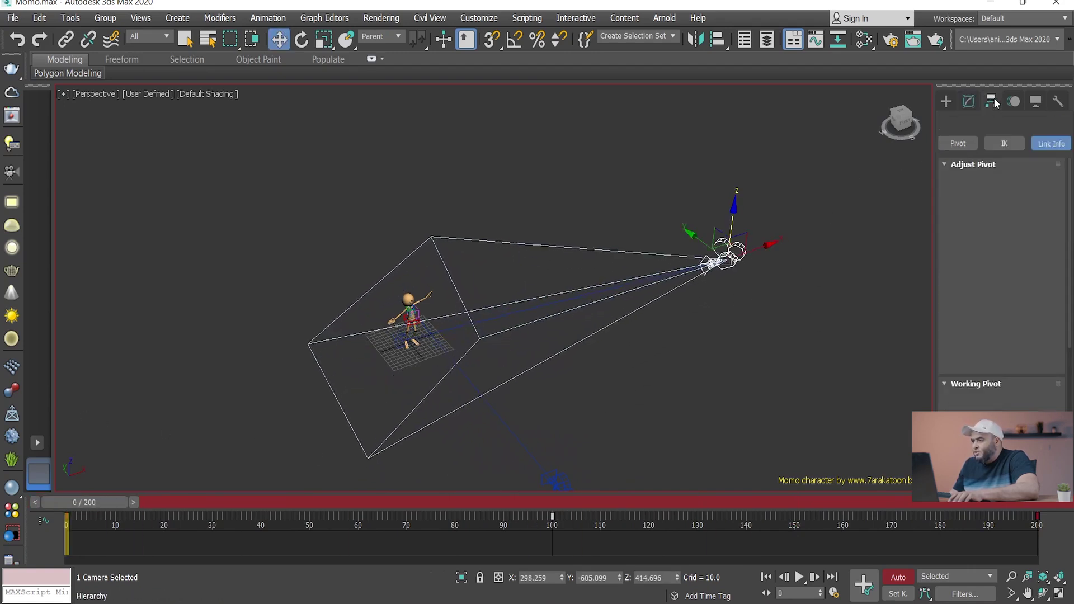
{"action": "left_click", "coordinate": [1055, 147]}
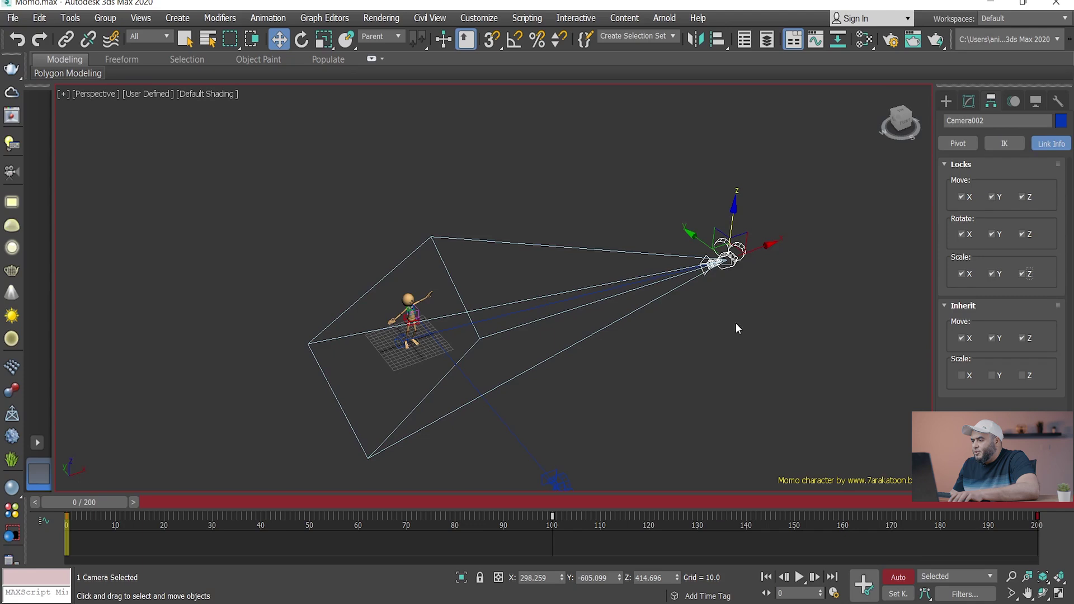
{"action": "left_click", "coordinate": [401, 341]}
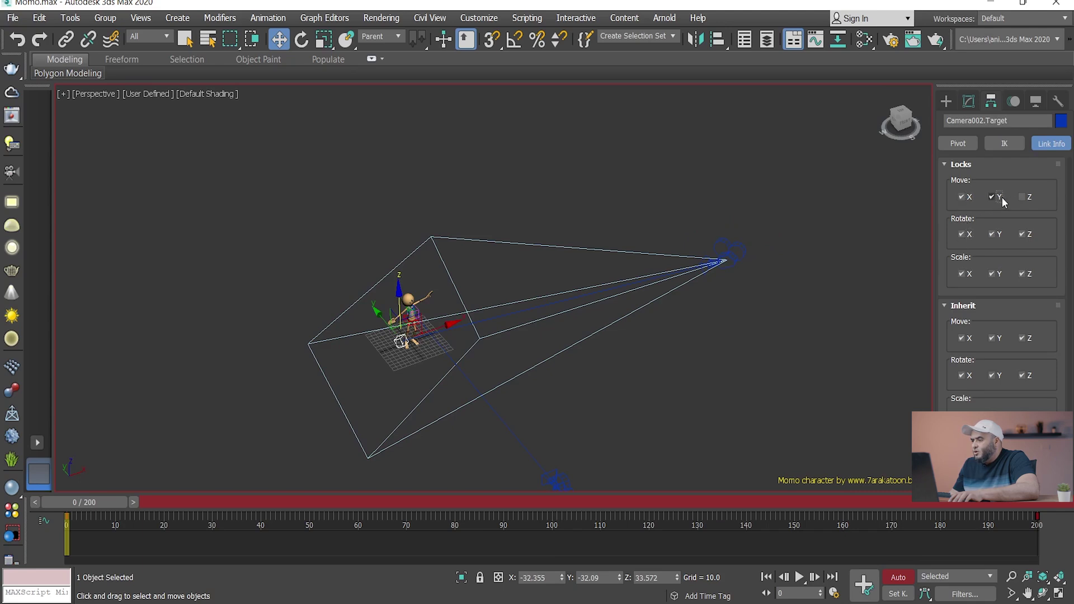
Scrub to frame 82, check the locks on Camera002 and its target there, and return to frame 0.
{"action": "left_click_drag", "start_coordinate": [115, 505], "coordinate": [464, 506]}
{"action": "key", "text": "w"}
{"action": "left_click", "coordinate": [460, 290]}
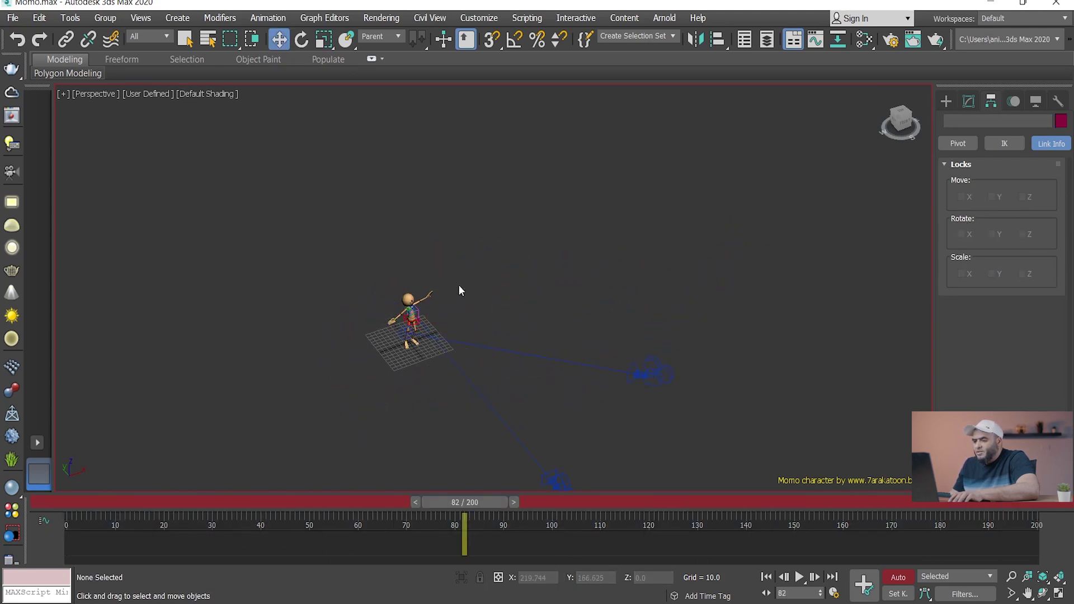
{"action": "left_click", "coordinate": [643, 369]}
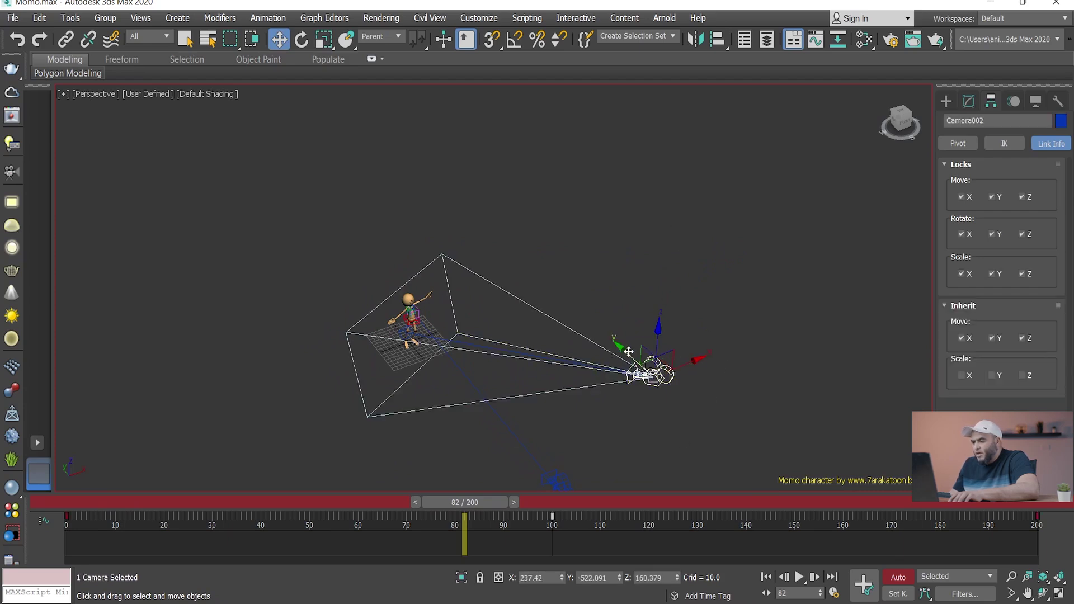
{"action": "left_click", "coordinate": [405, 333]}
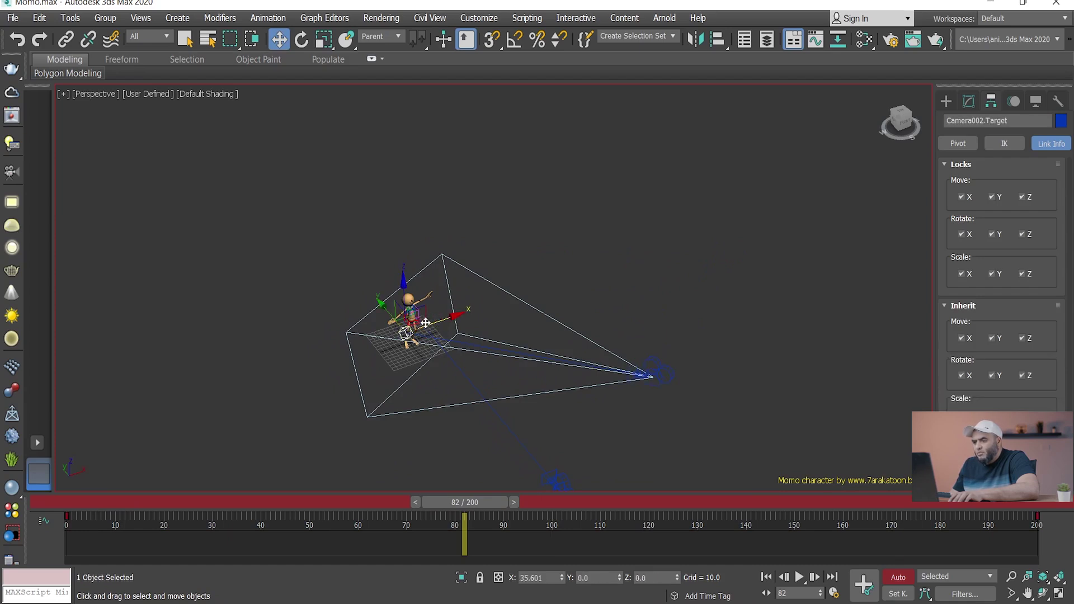
{"action": "left_click_drag", "start_coordinate": [468, 502], "coordinate": [67, 501]}
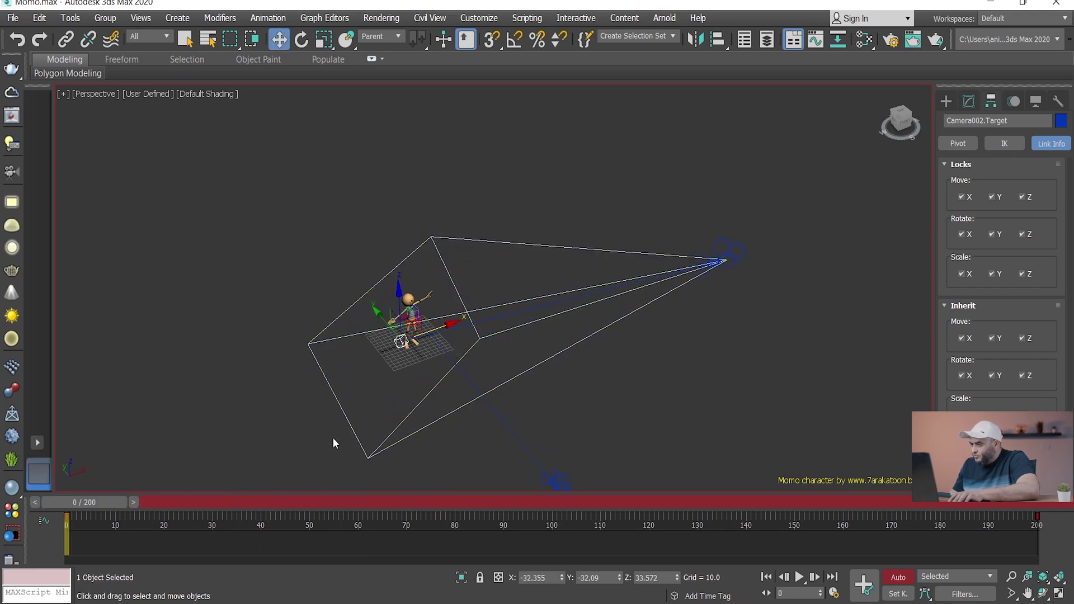